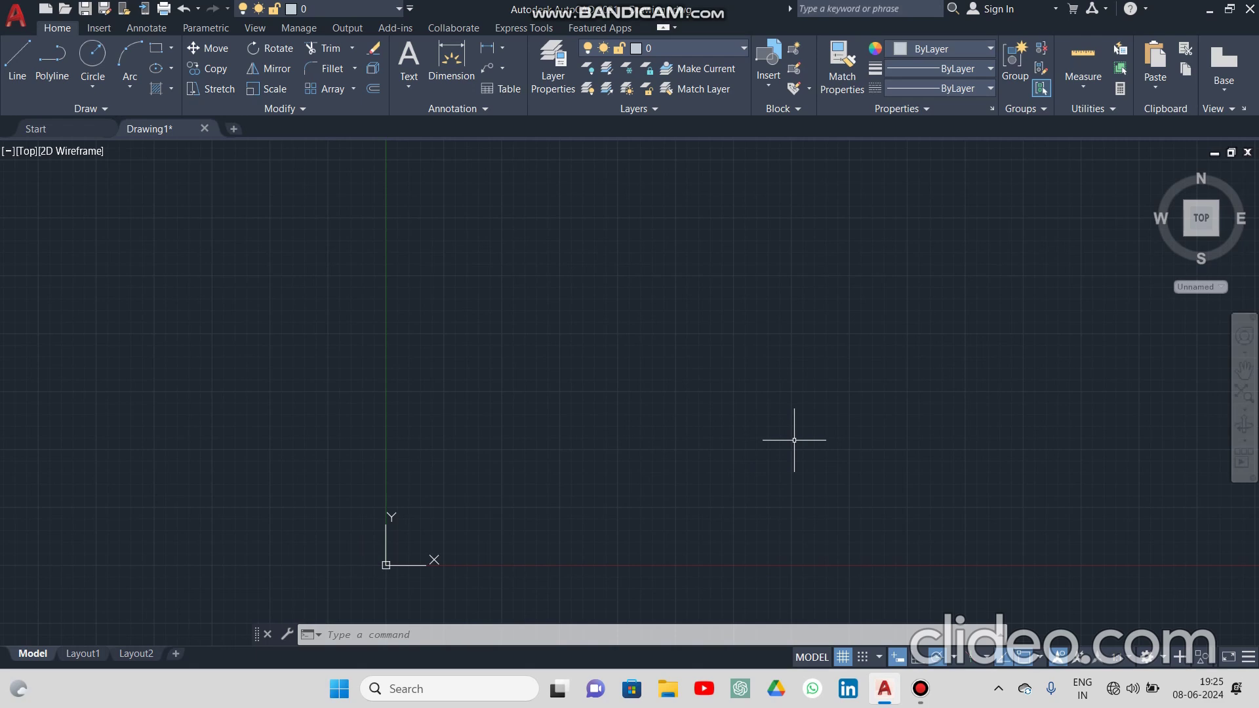
Switch the workspace to 3D Modeling.
mouse_move(918, 703)
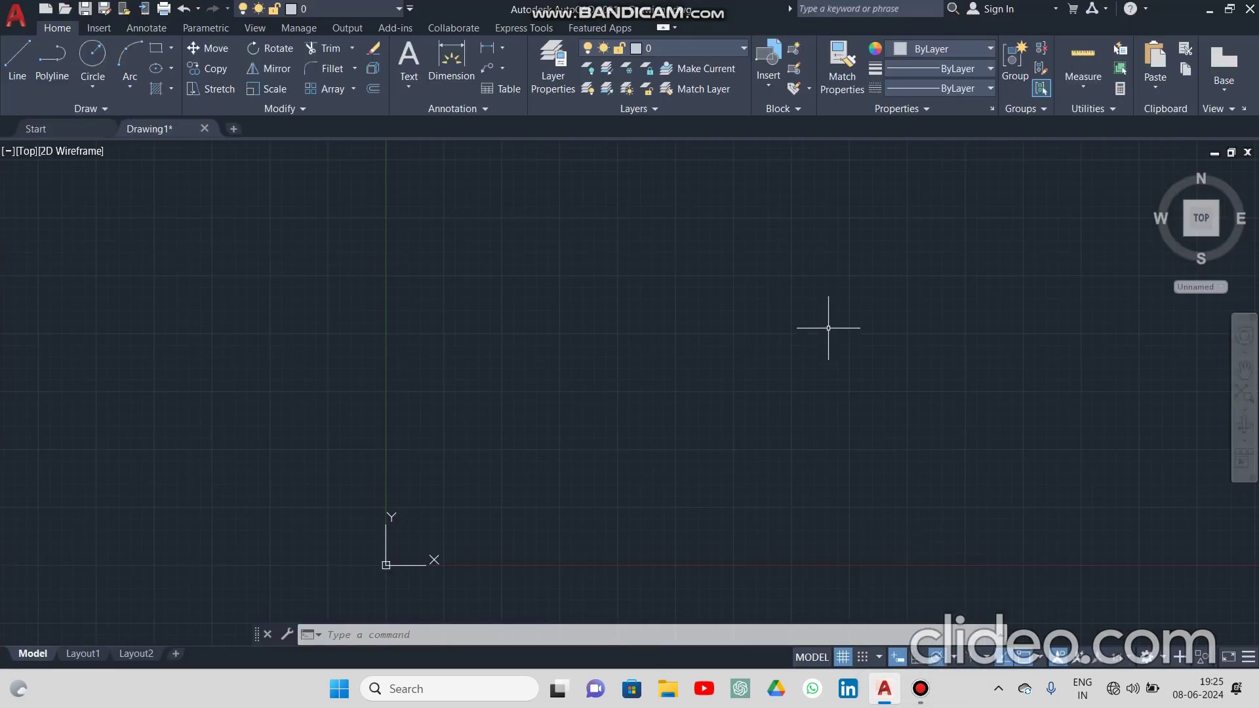
click(1162, 663)
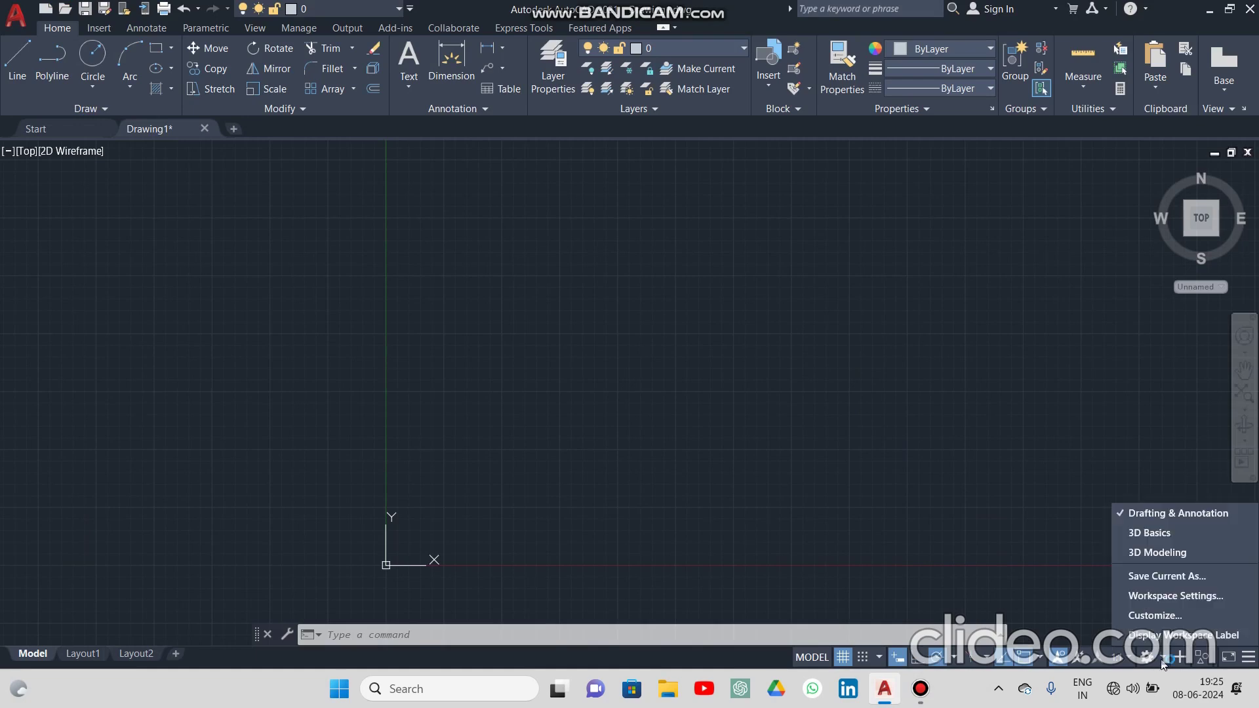
click(1149, 556)
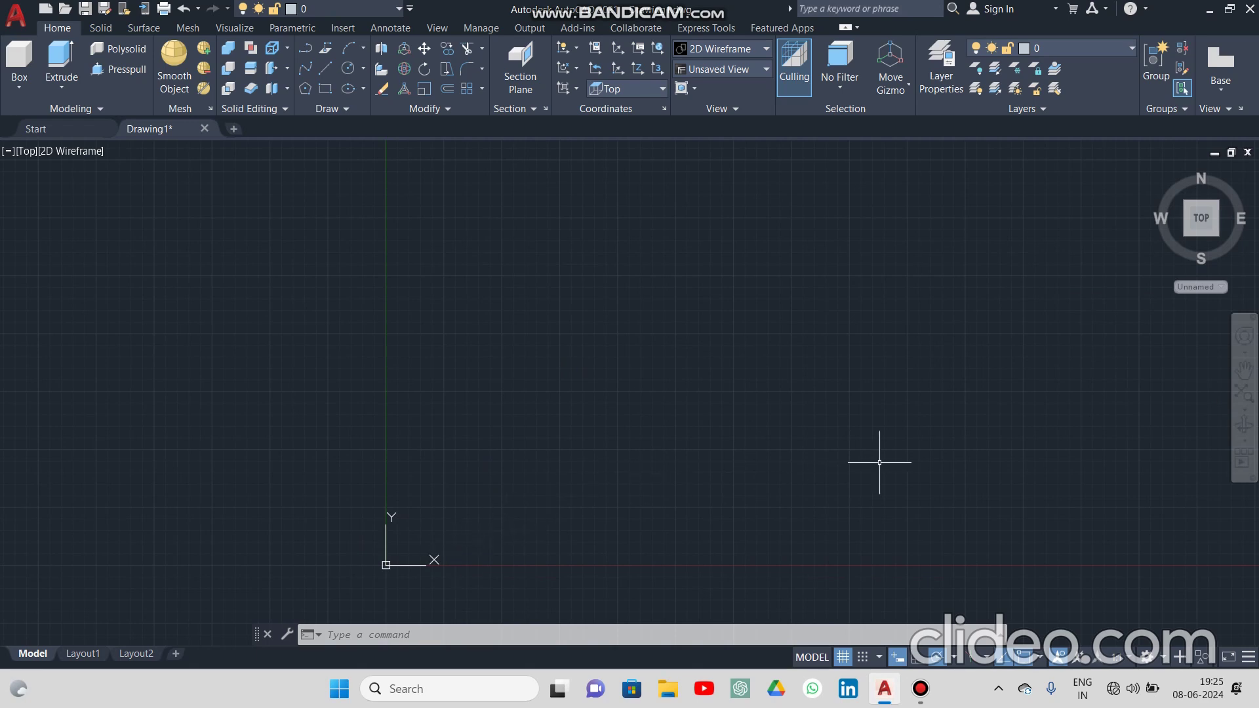
Set the viewport to the SE Isometric view.
click(1218, 236)
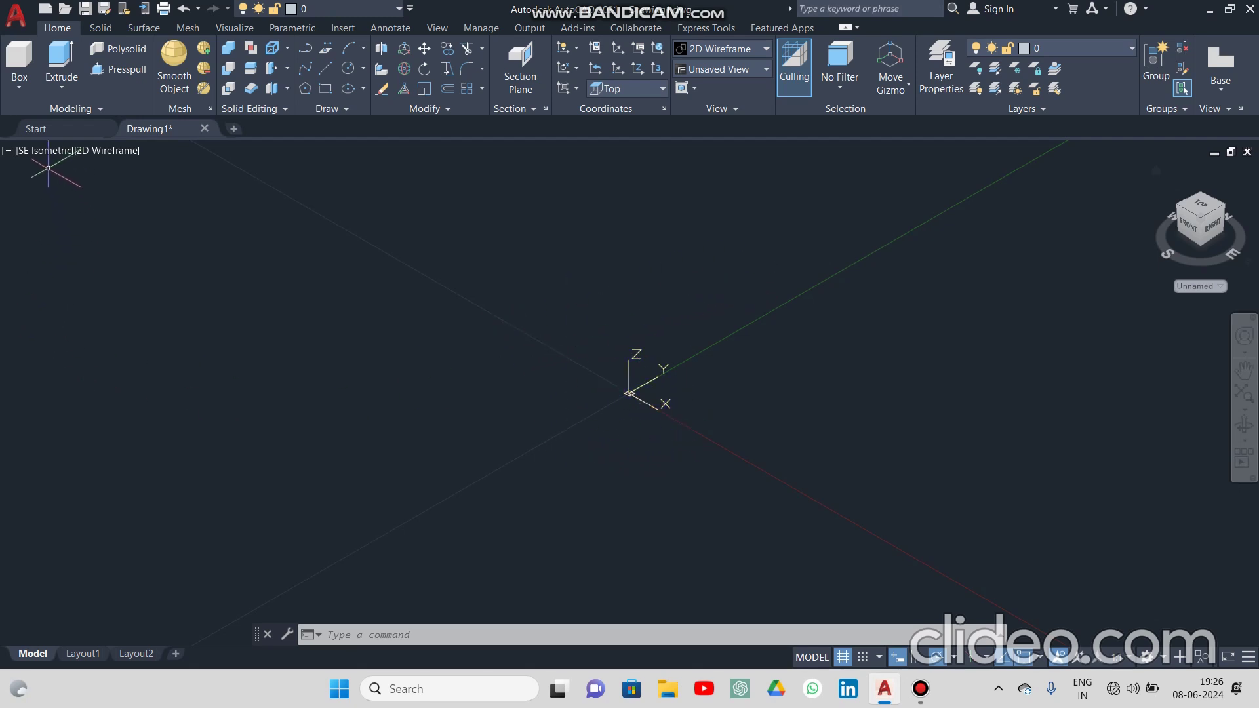
click(1201, 208)
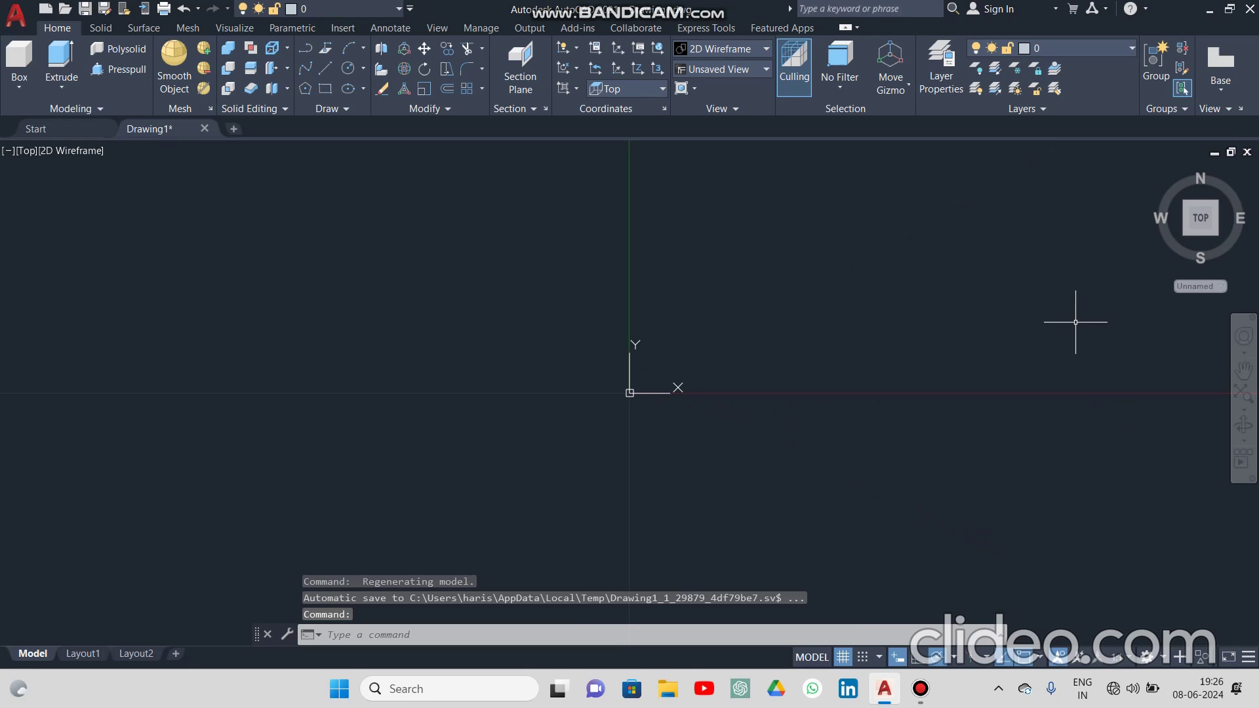
click(26, 153)
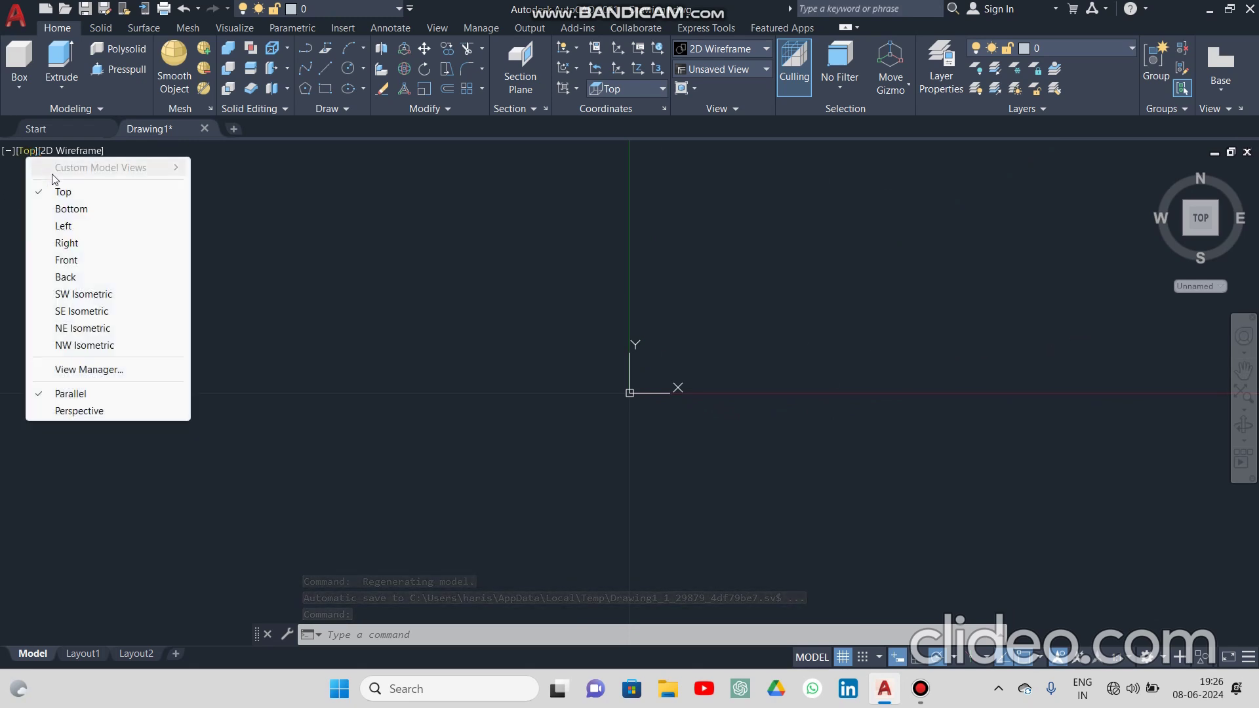
click(96, 313)
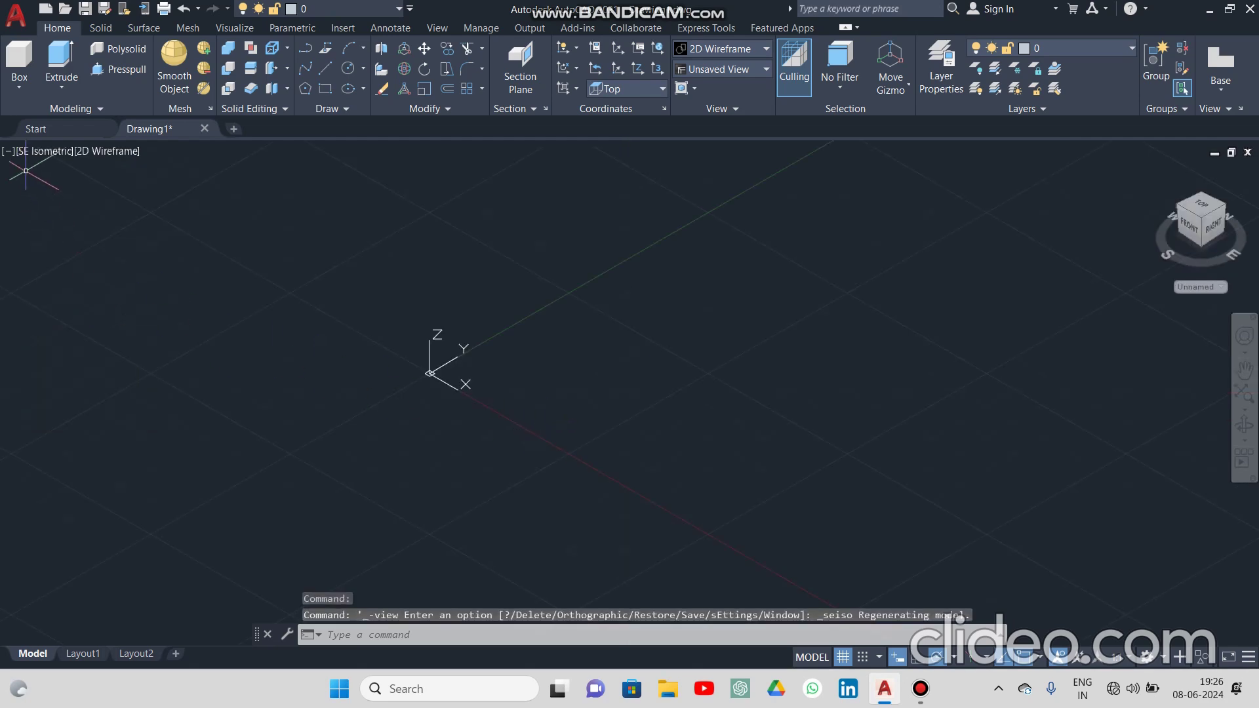
click(29, 153)
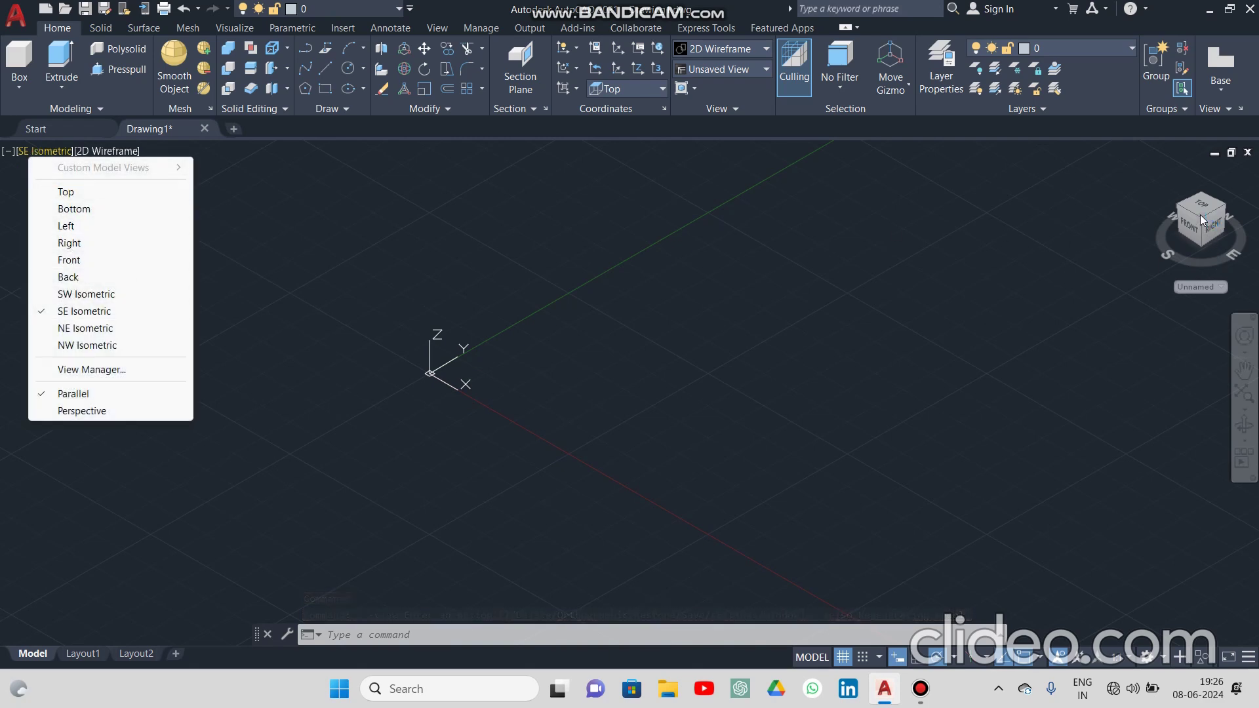
click(327, 249)
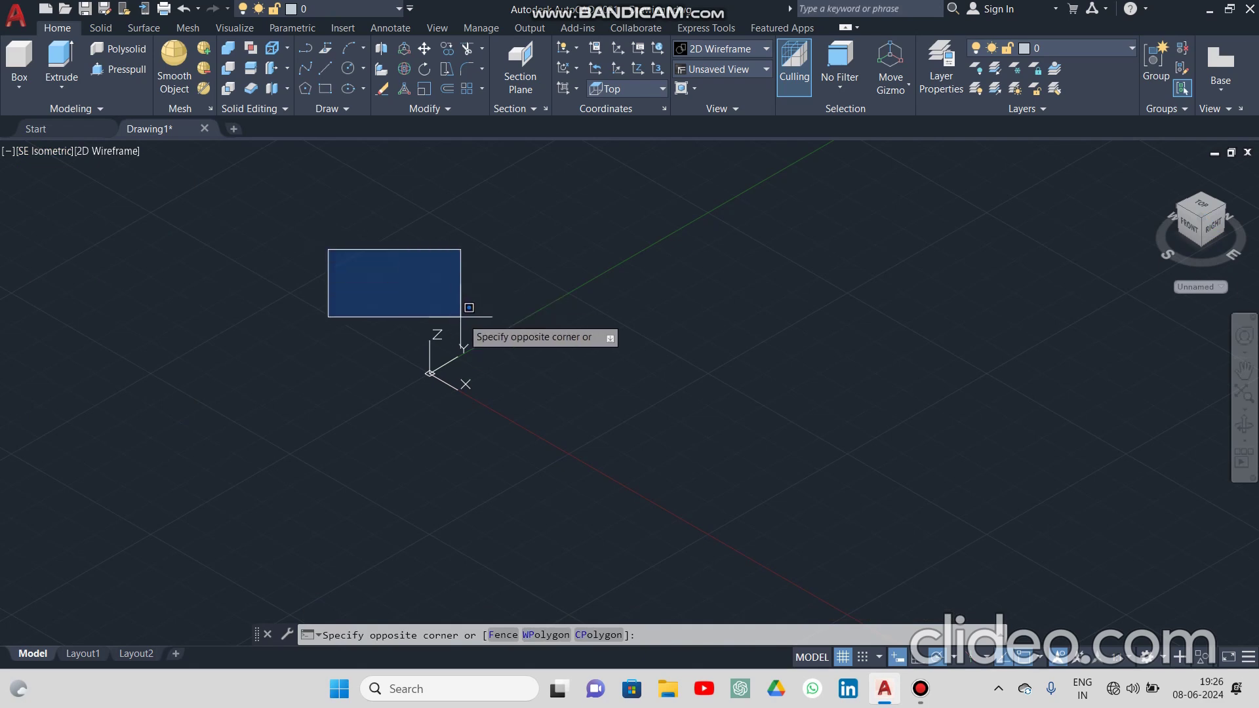
key(Escape)
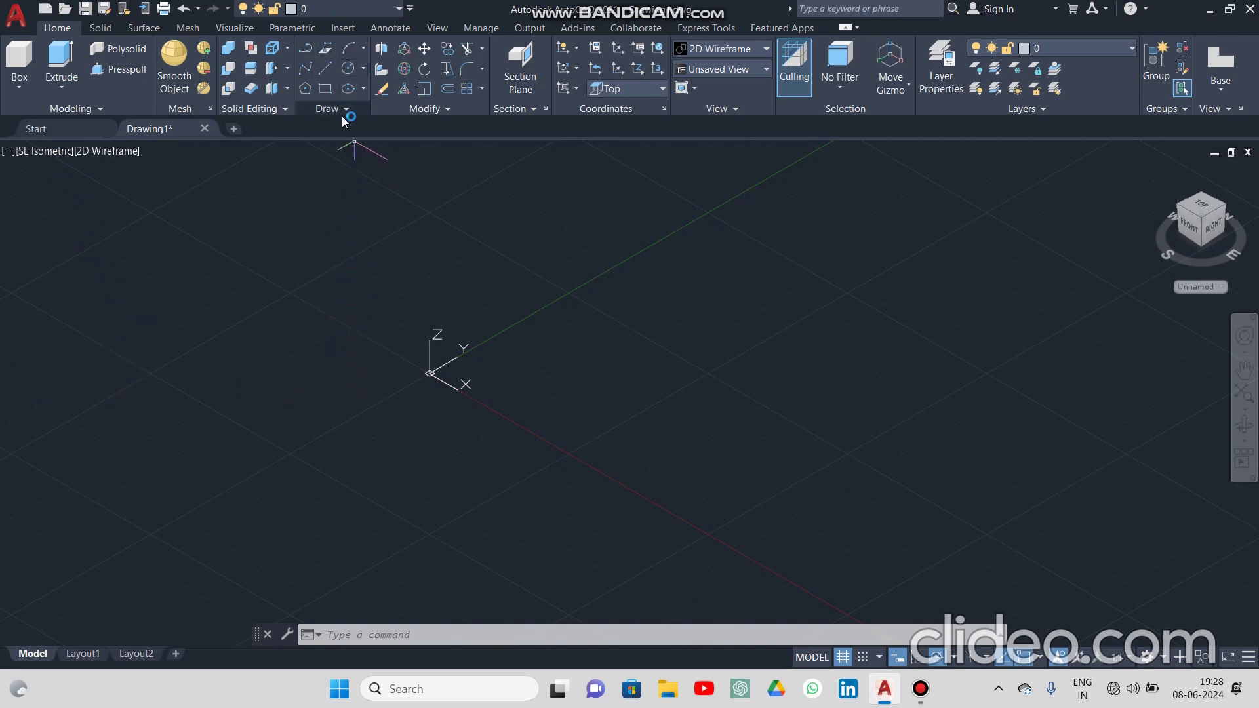
text(+)
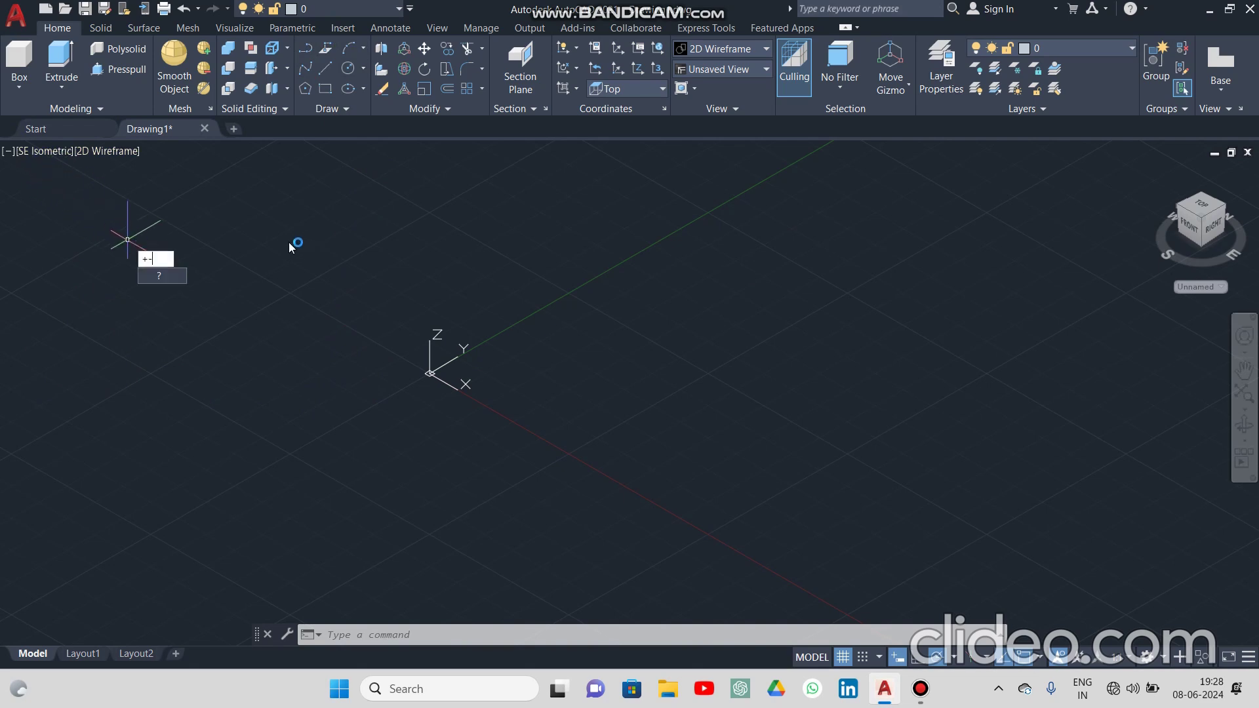
key(Escape)
key(Escape)
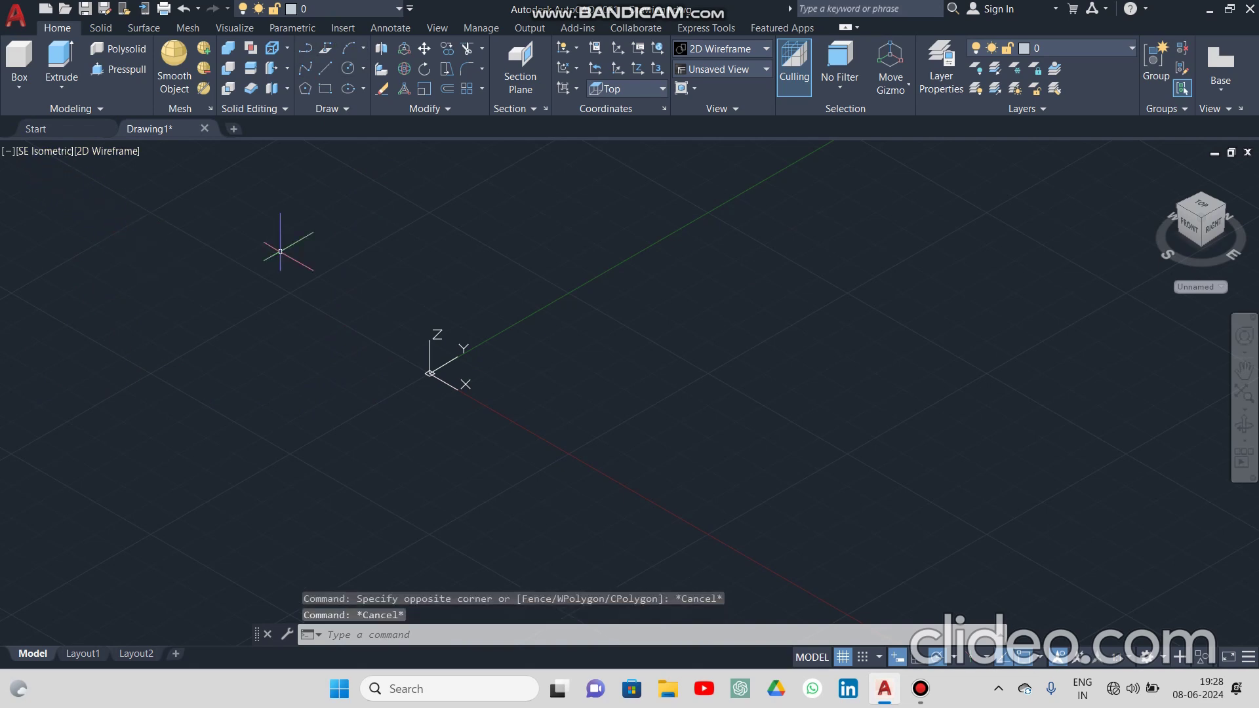
Start a solid box in open space beyond the origin and give it a 100 by 100 base.
click(18, 89)
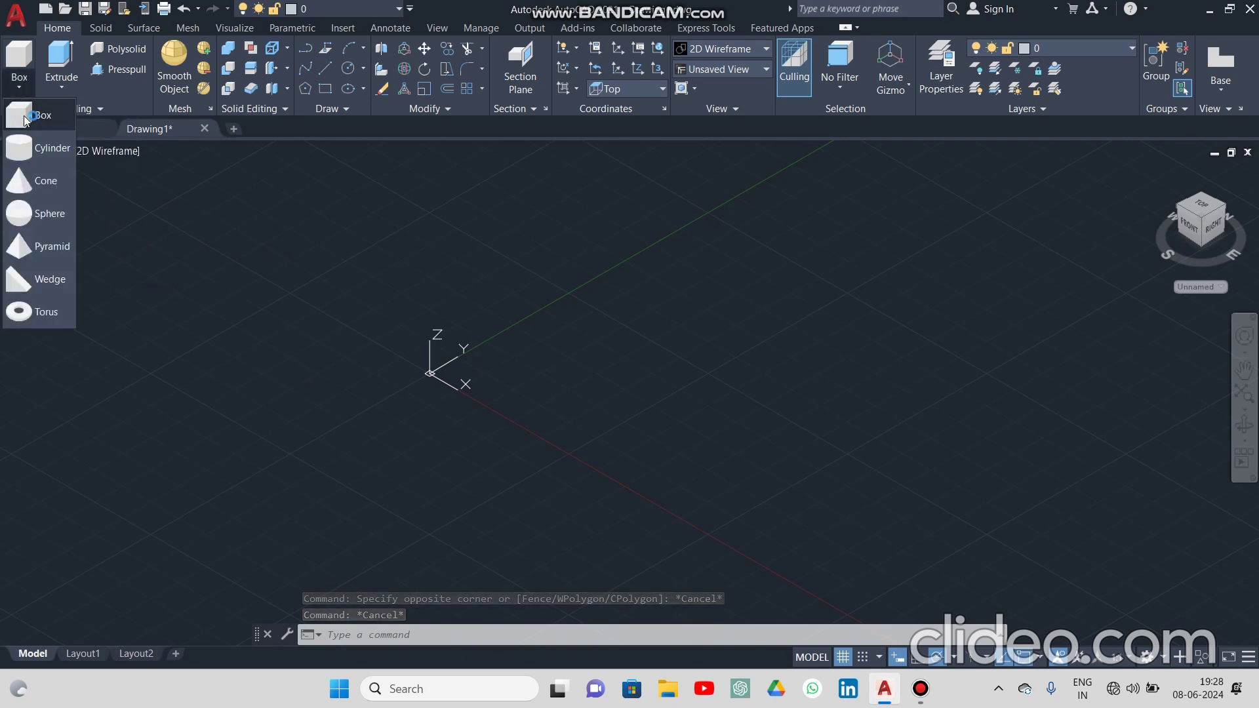
click(22, 117)
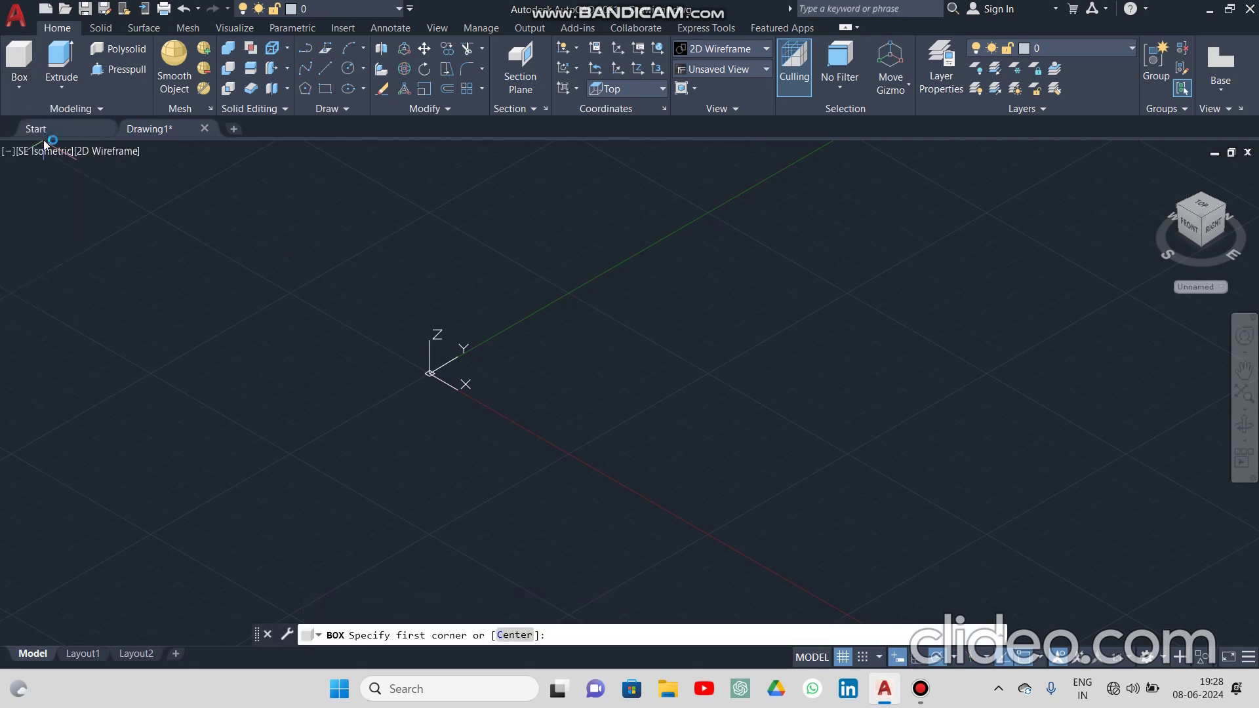
click(621, 354)
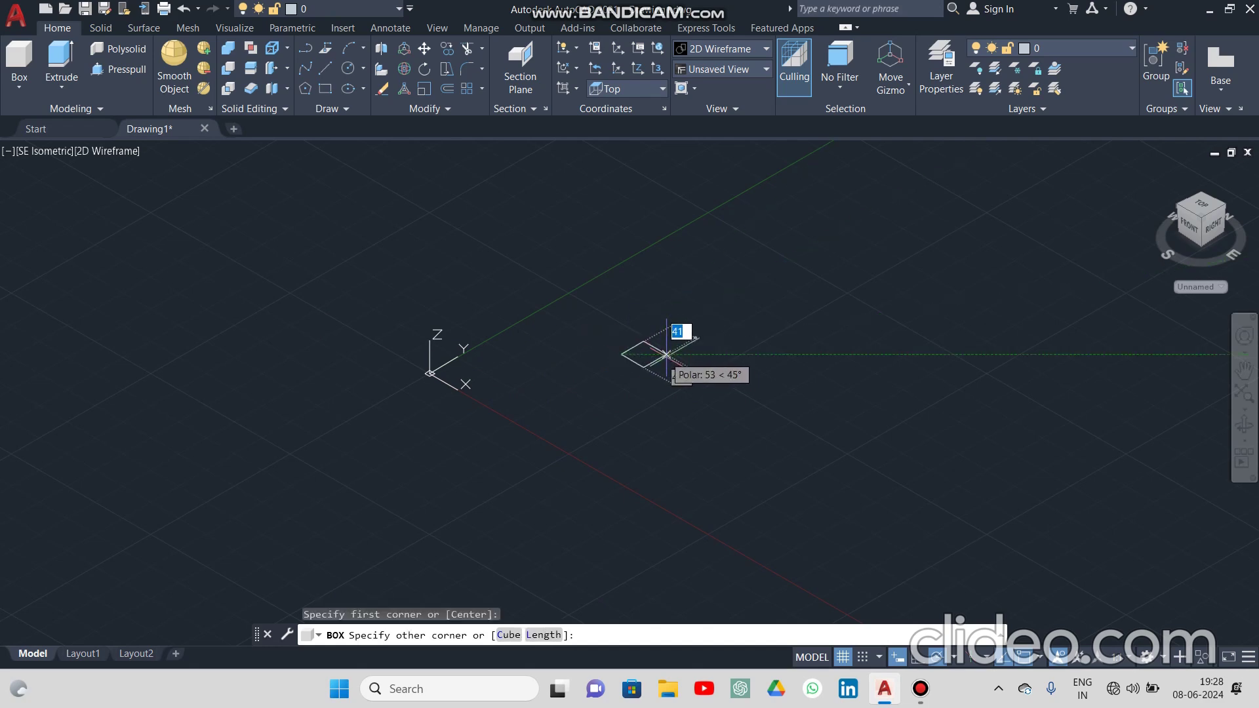
scroll(712, 401, up, 4)
scroll(712, 408, up, 3)
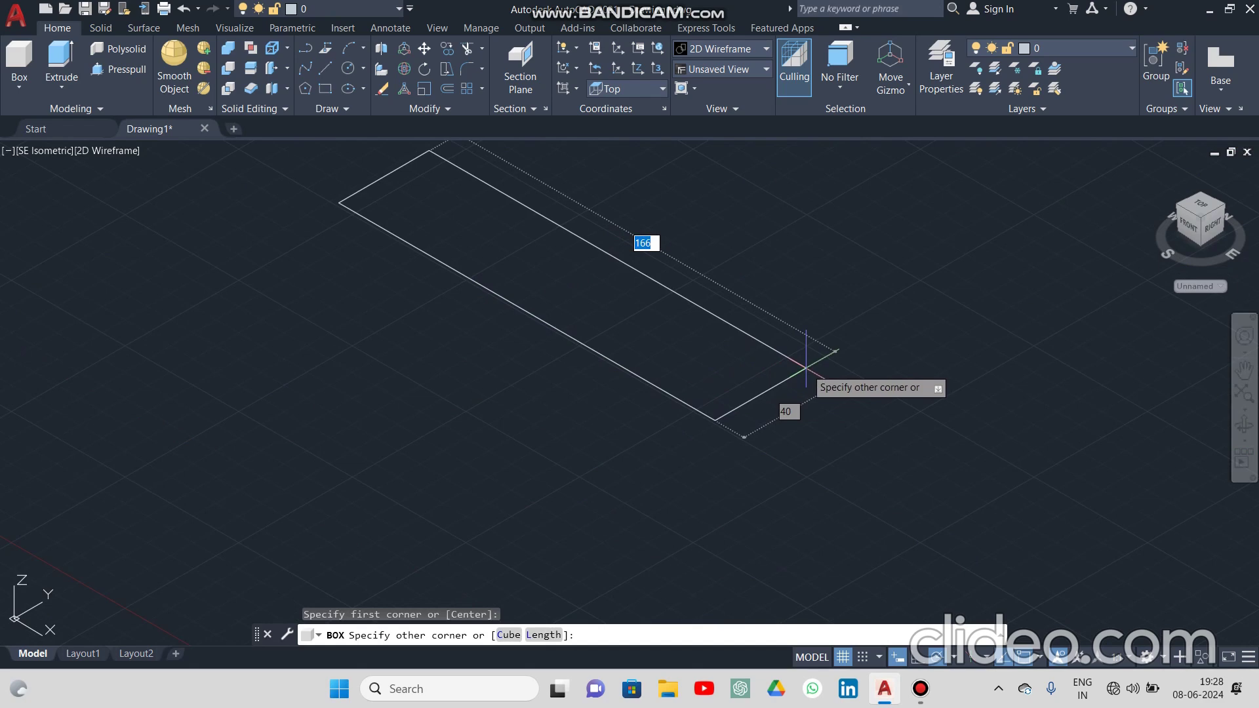
text(100)
key(Tab)
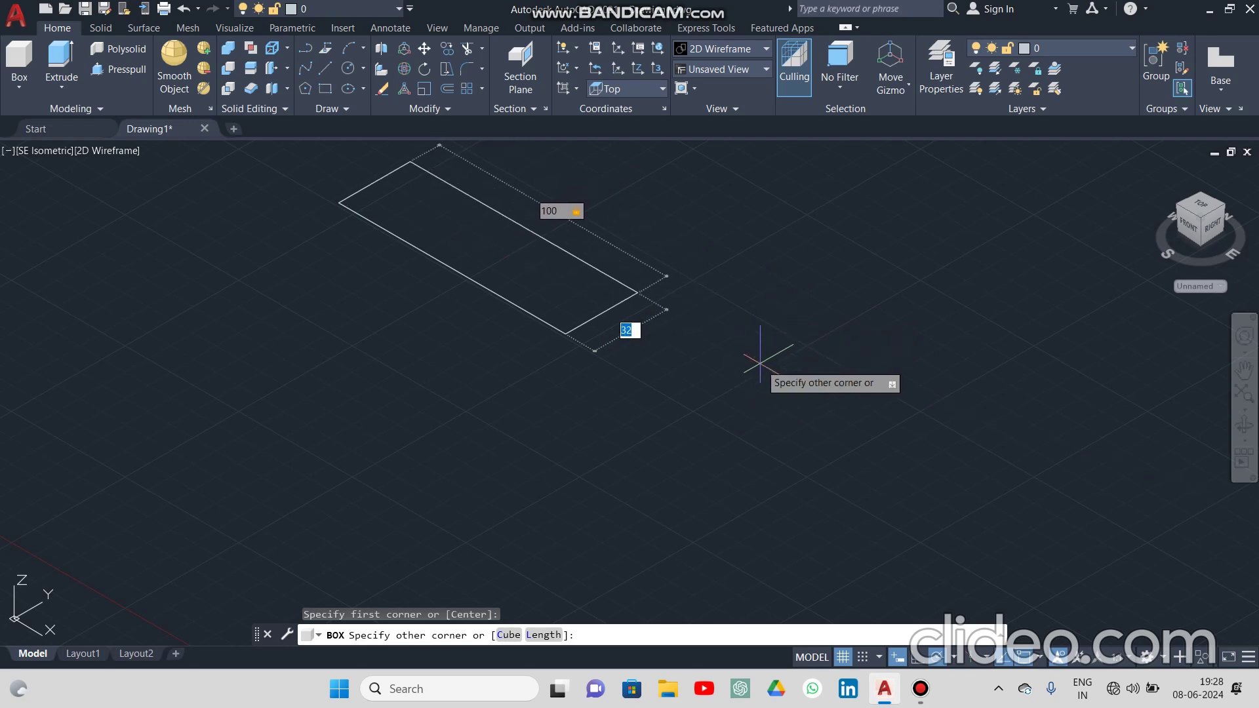
text(1)
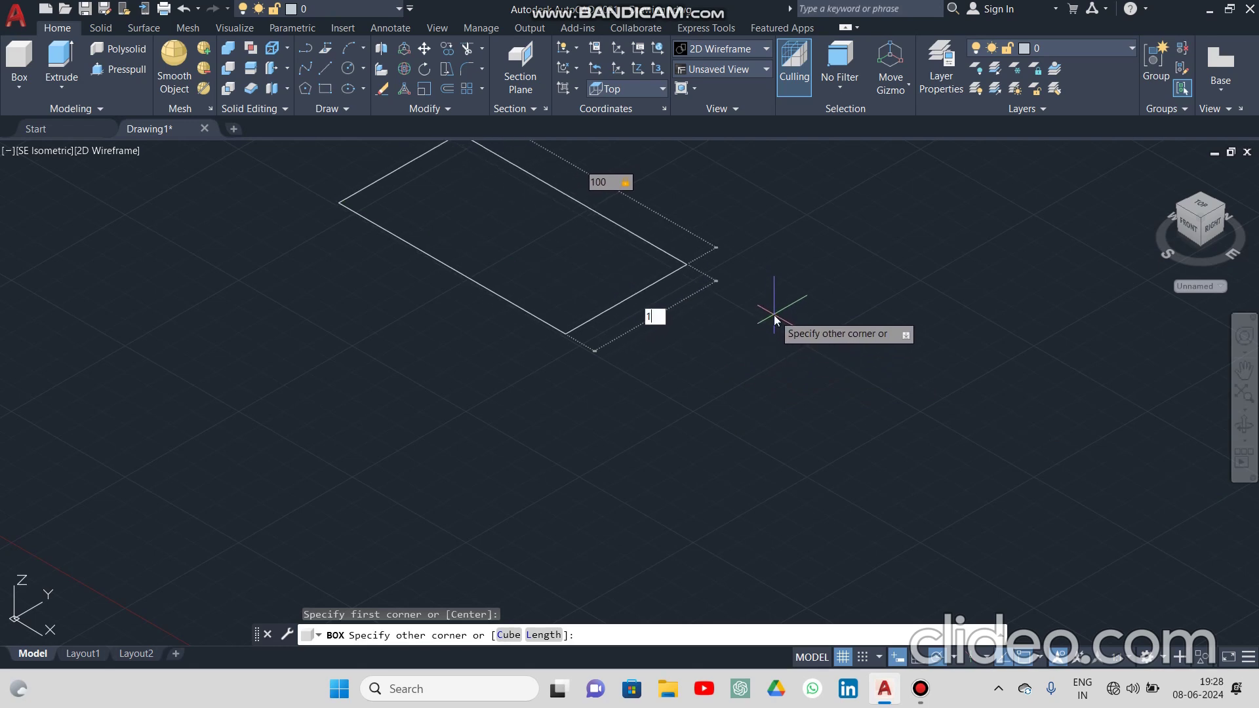
text(00)
key(Return)
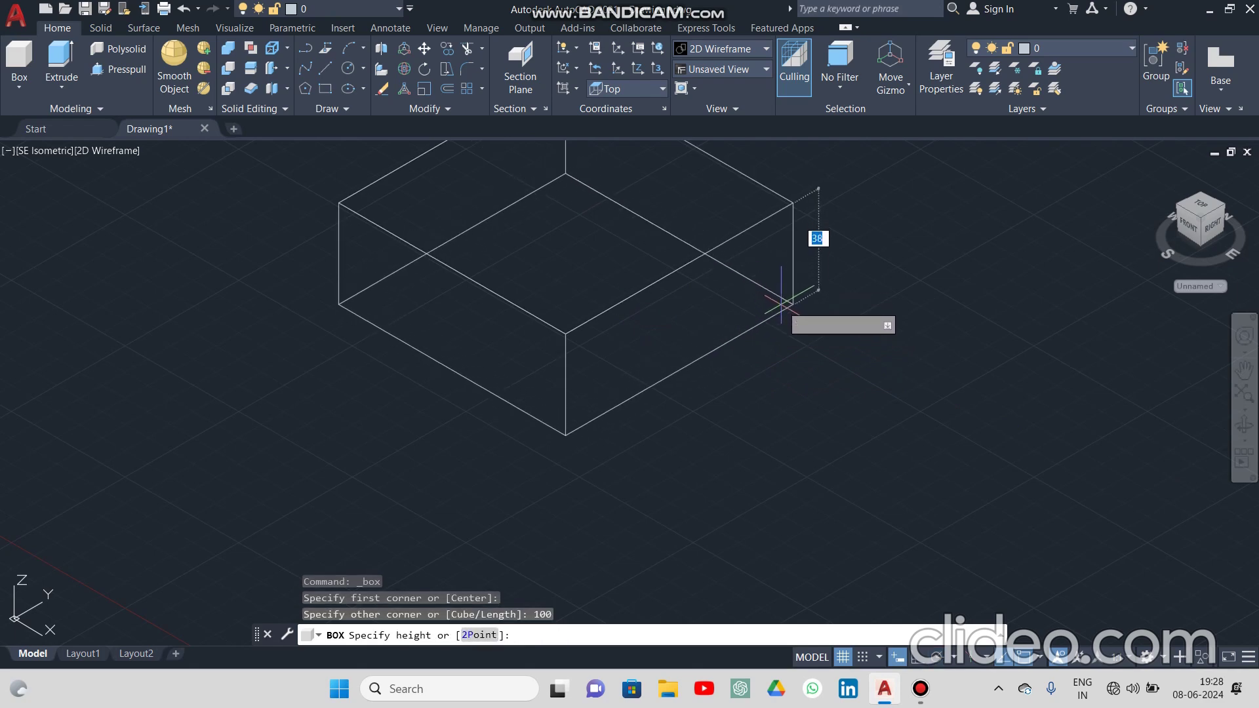
Set the box's height to 100 to complete the cube.
scroll(784, 352, up, 2)
scroll(785, 352, down, 3)
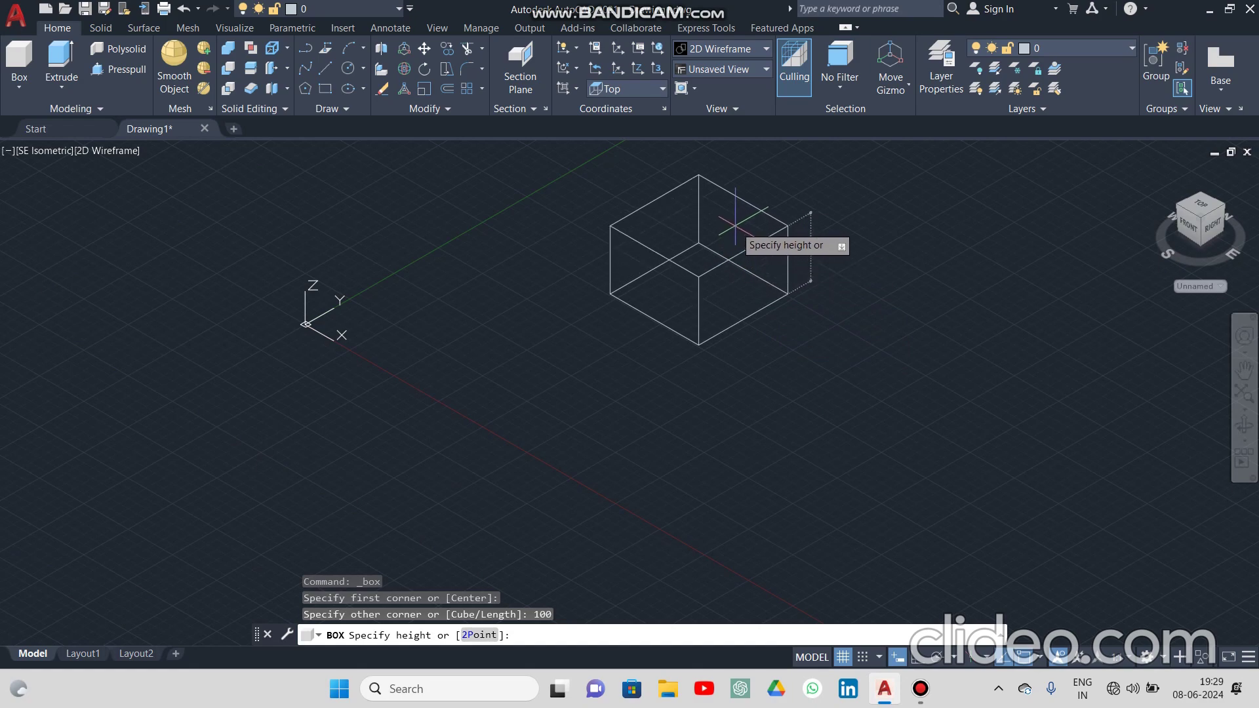
text(100)
key(Return)
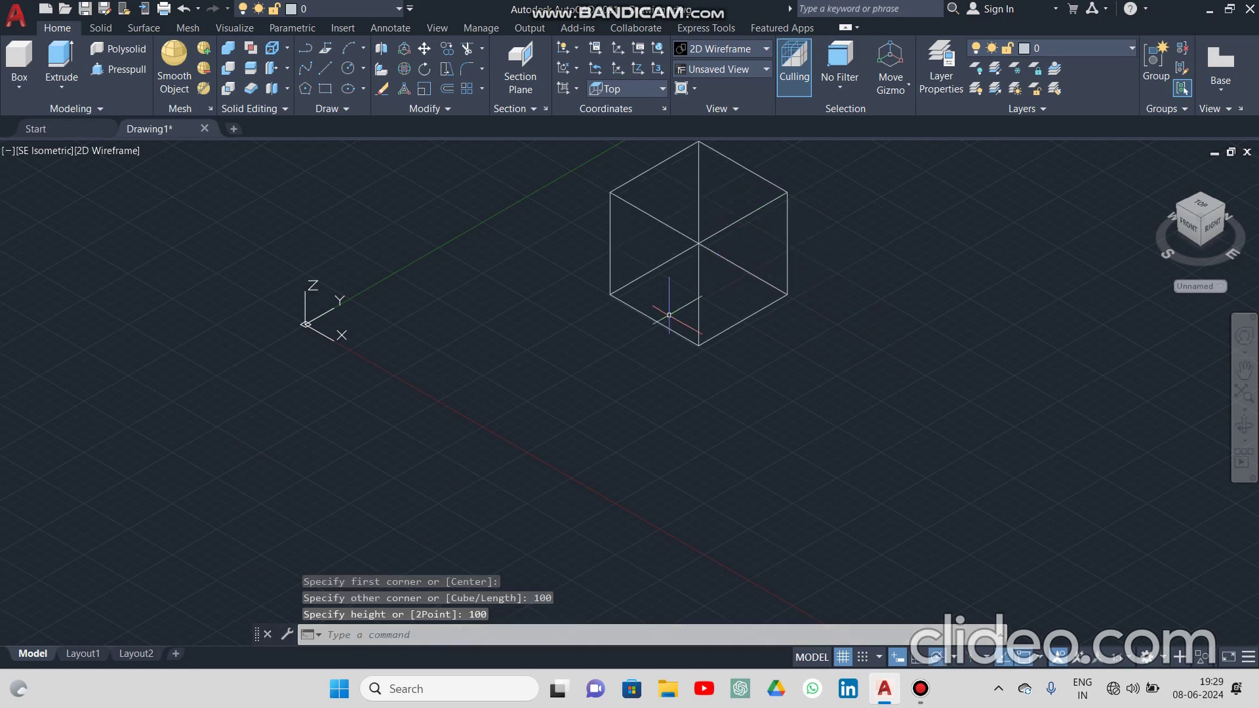
Display the cube in the Conceptual visual style.
middle_drag(617, 336, 515, 452)
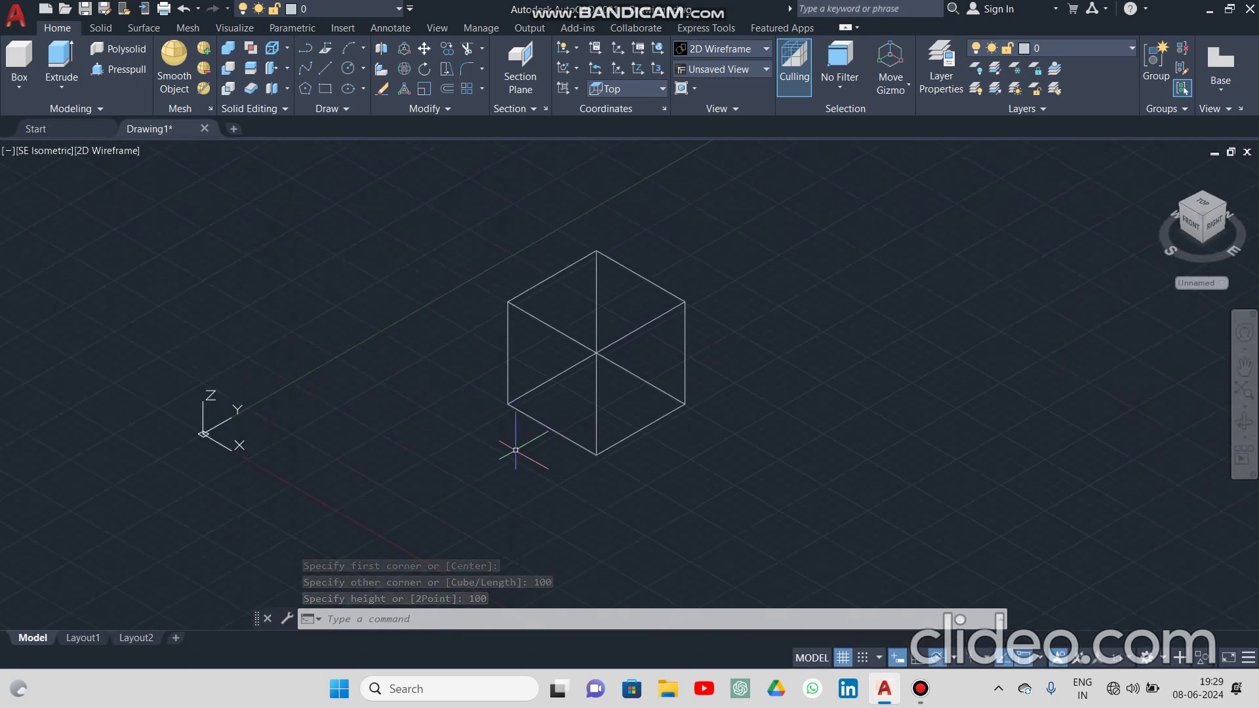
click(90, 156)
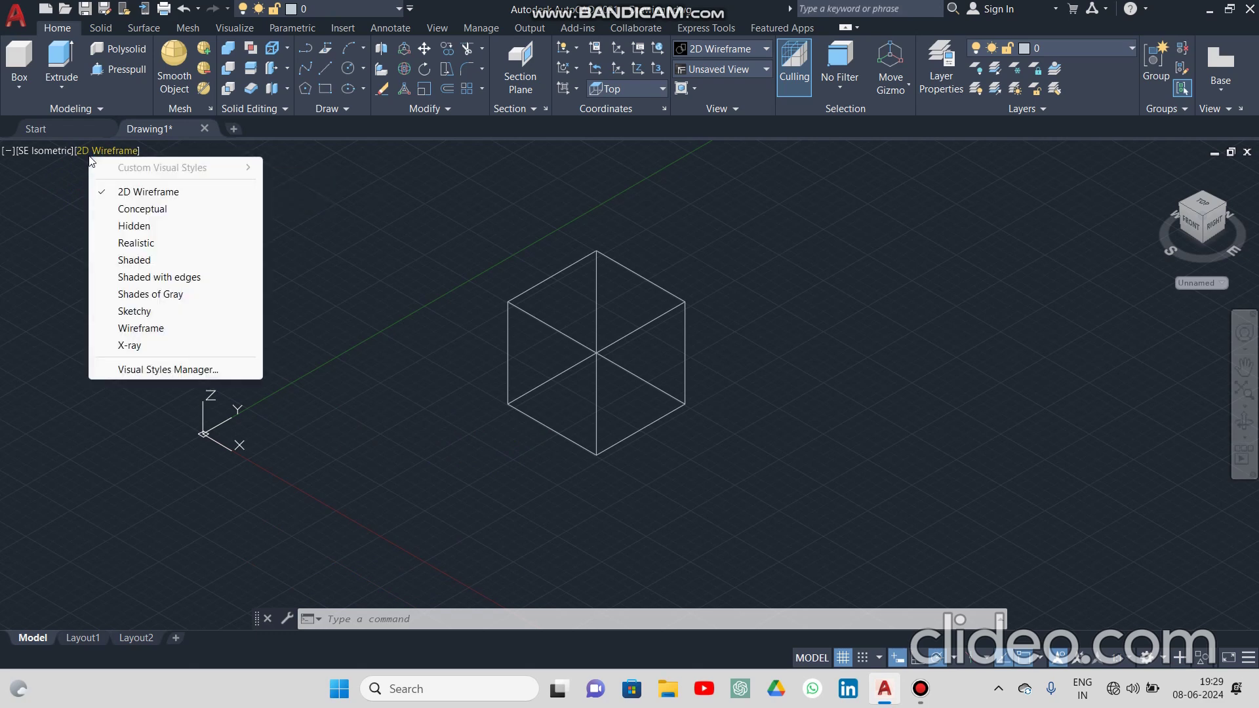
click(128, 210)
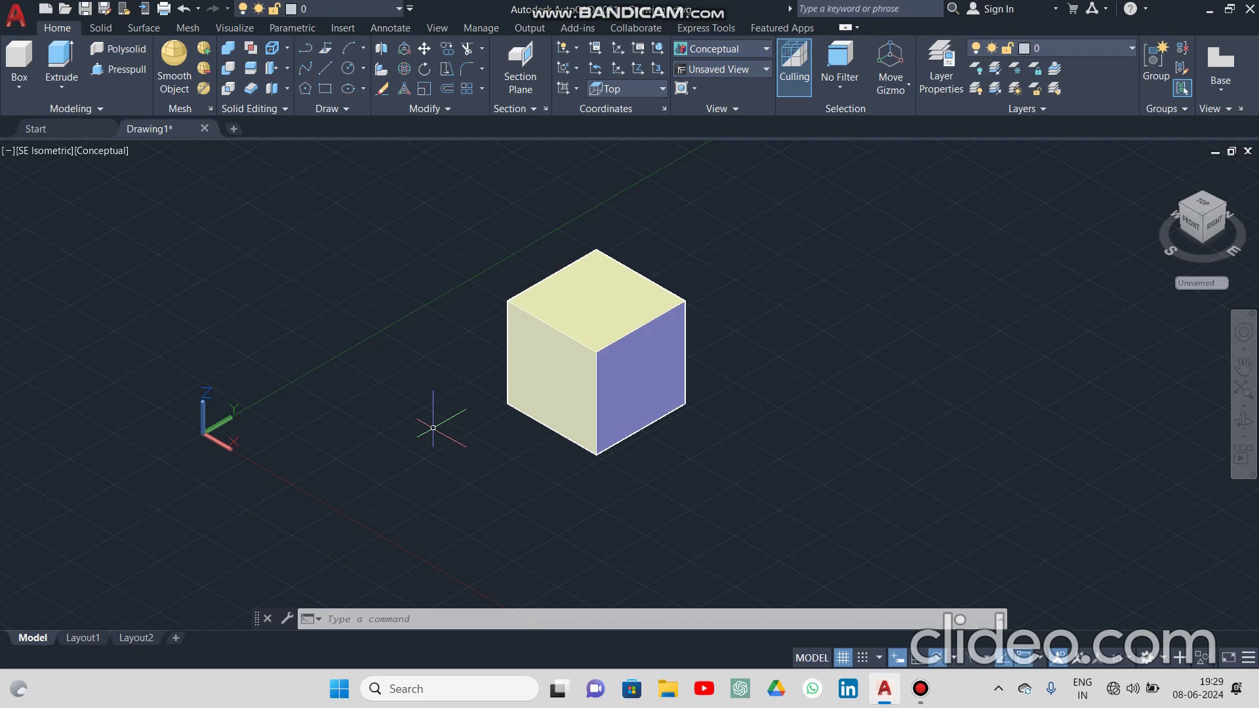
Orbit around the shaded cube to examine it from different sides.
shift+middle_drag(431, 426, 462, 421)
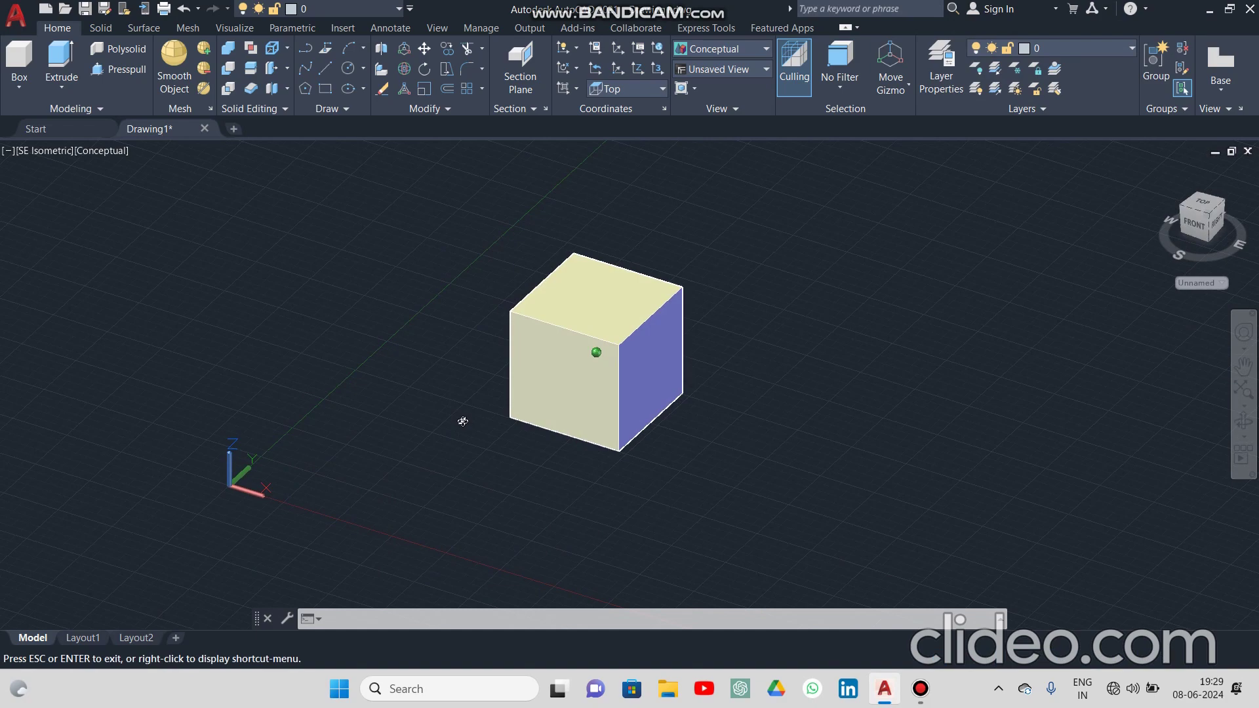
mouse_move(463, 421)
shift+middle_down()
mouse_move(637, 364)
mouse_move(472, 323)
mouse_move(425, 325)
mouse_move(404, 365)
mouse_move(407, 430)
mouse_move(365, 531)
mouse_move(262, 368)
mouse_move(202, 374)
mouse_move(315, 385)
mouse_move(459, 475)
mouse_move(424, 518)
mouse_move(467, 431)
mouse_move(416, 376)
mouse_move(478, 428)
shift+middle_up()
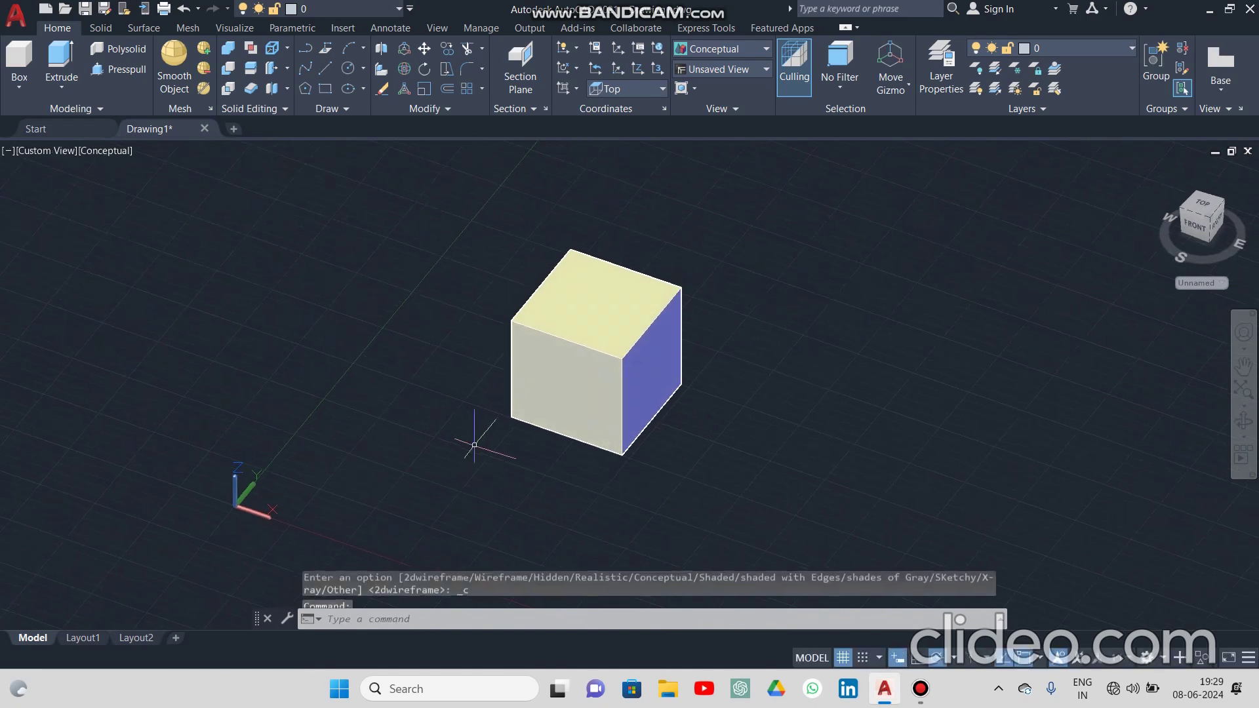
click(1245, 424)
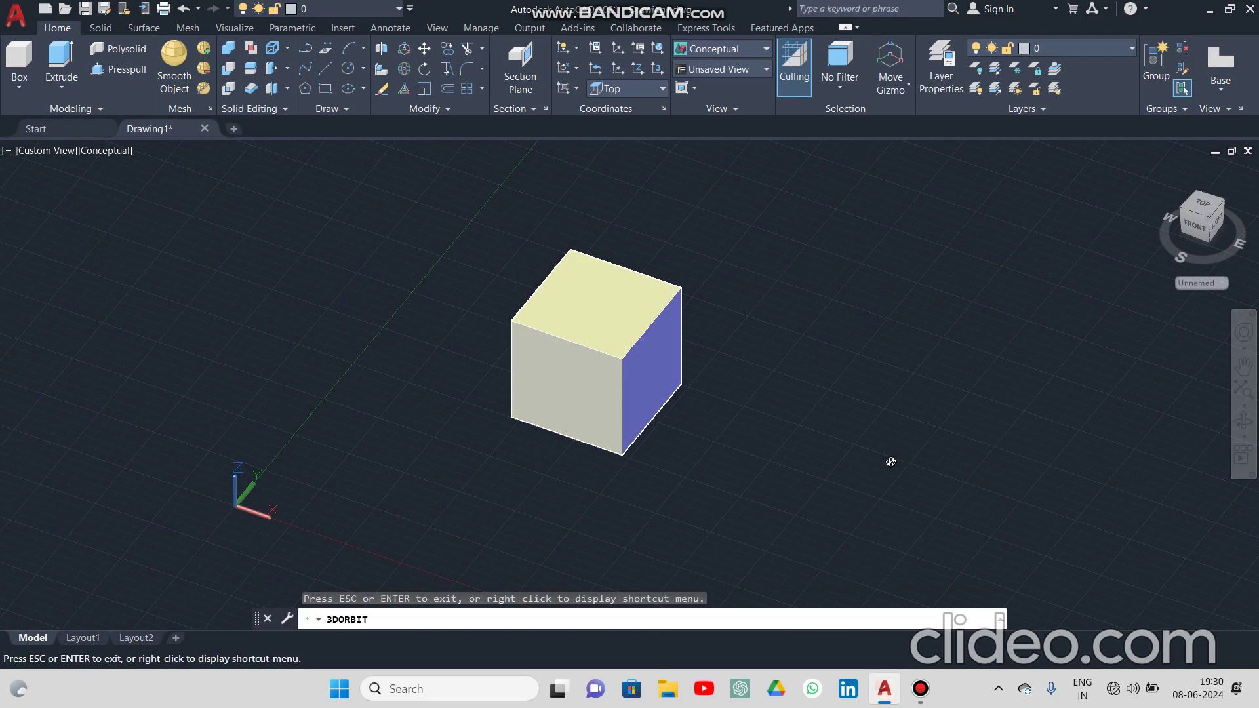
drag(888, 459, 989, 457)
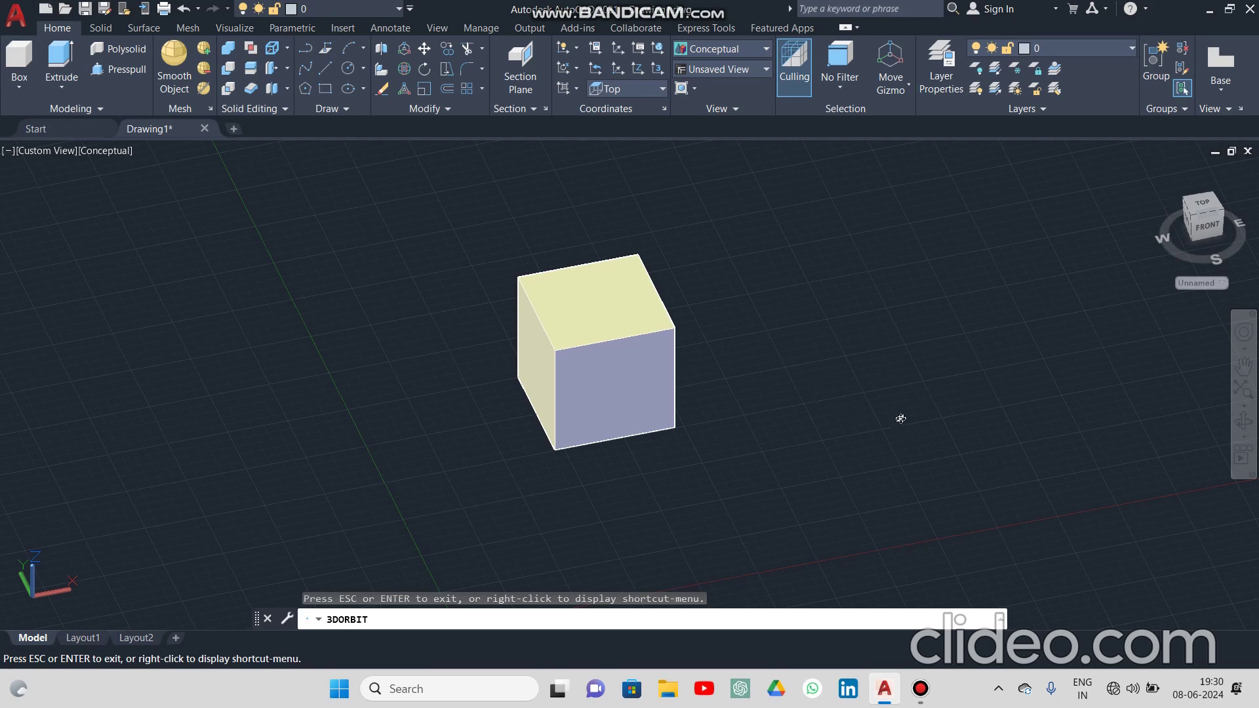
key(Escape)
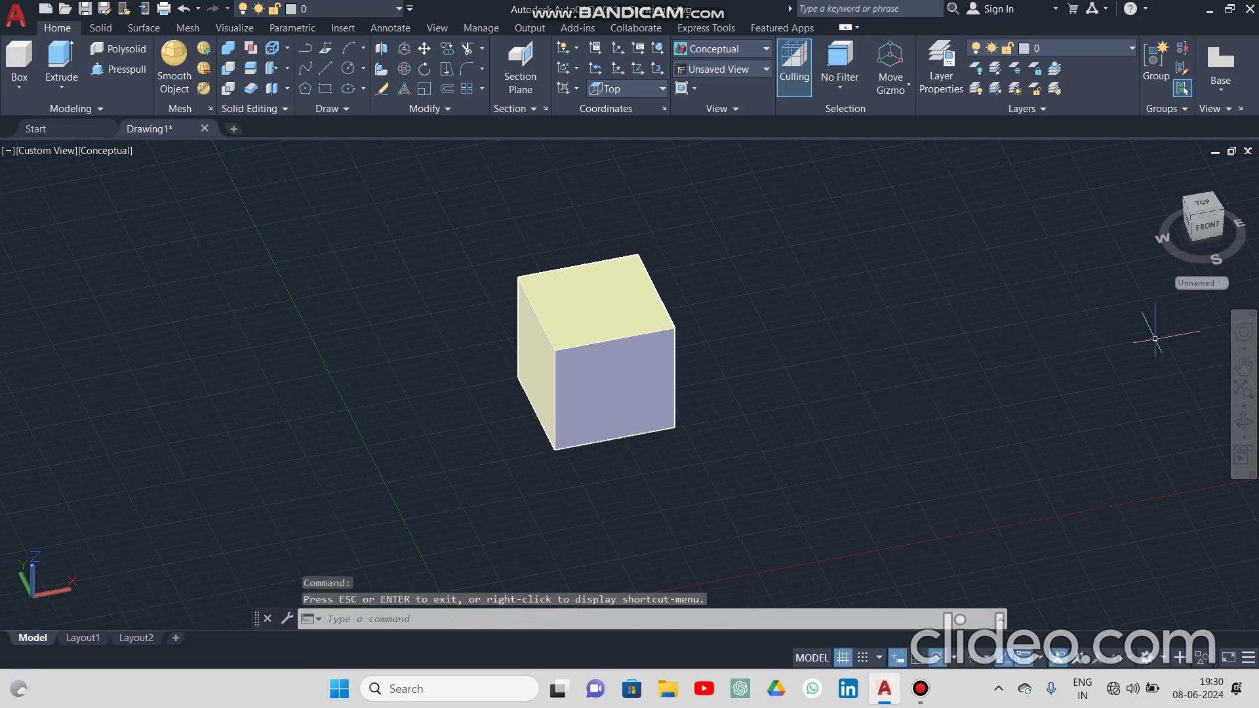
Return the cube to the SE Isometric view.
click(1223, 212)
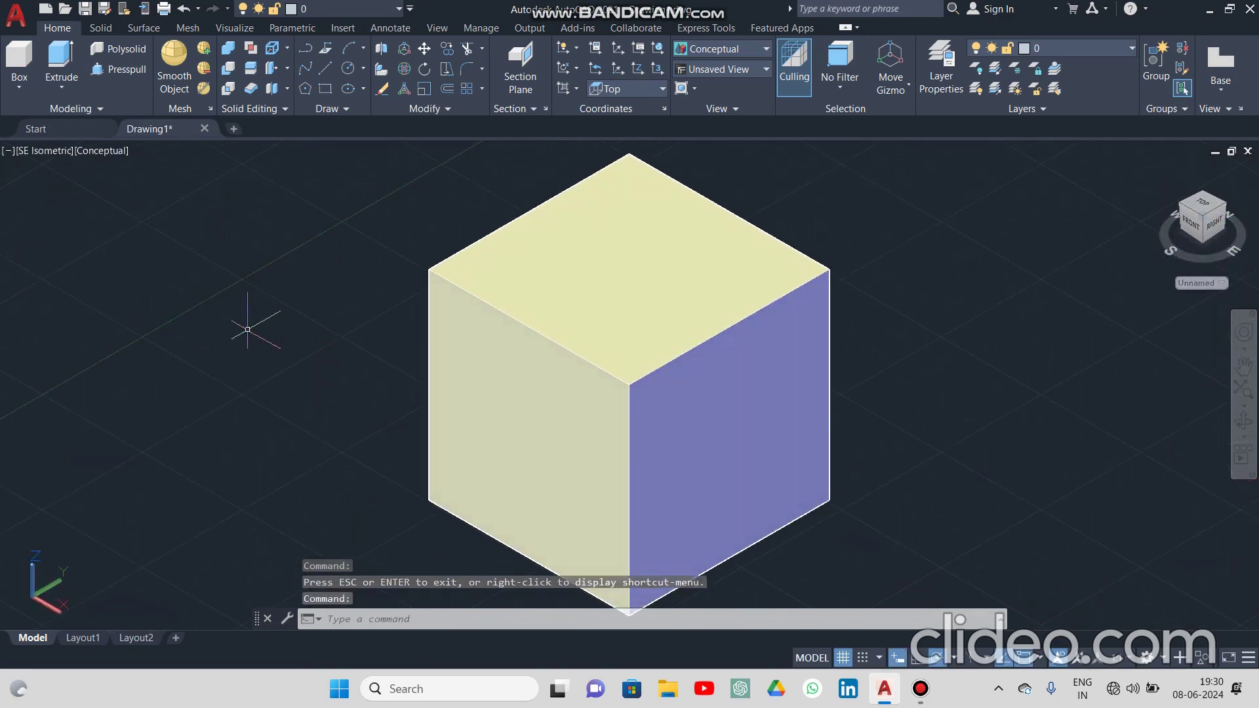
scroll(243, 318, down, 3)
middle_drag(118, 377, 327, 467)
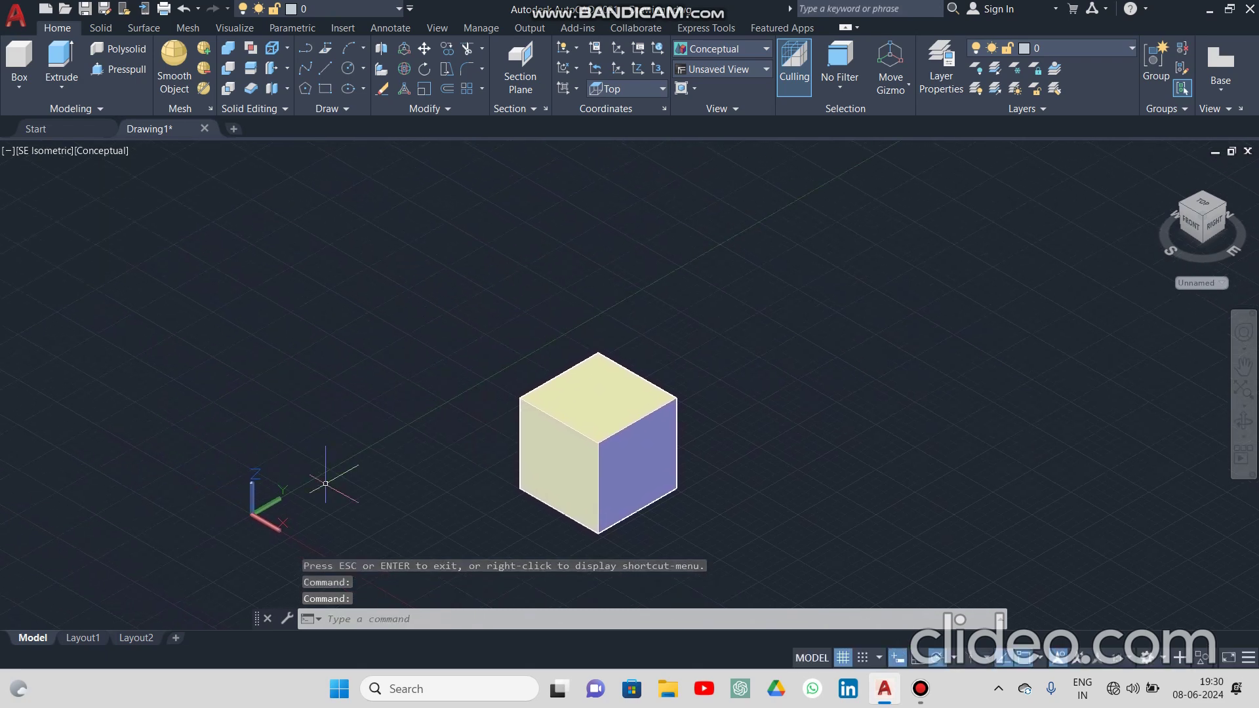
Show the cube in the Hidden visual style and switch it back to 2D Wireframe.
click(95, 151)
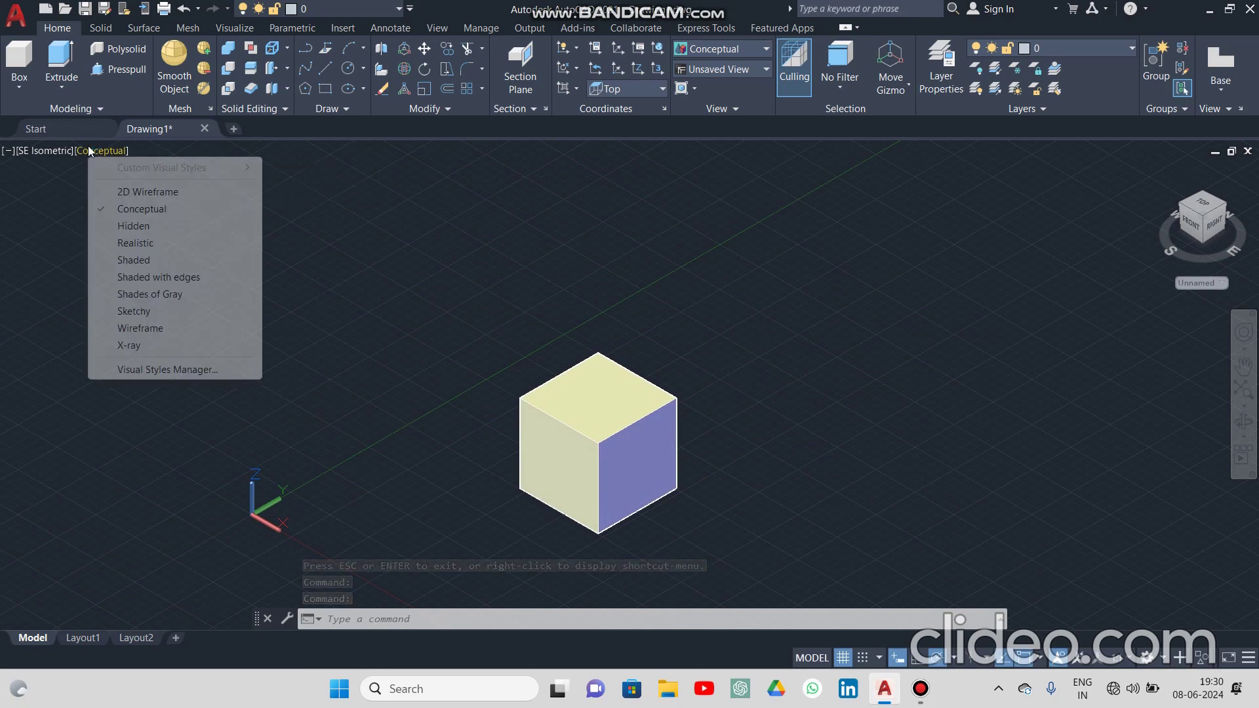
click(135, 225)
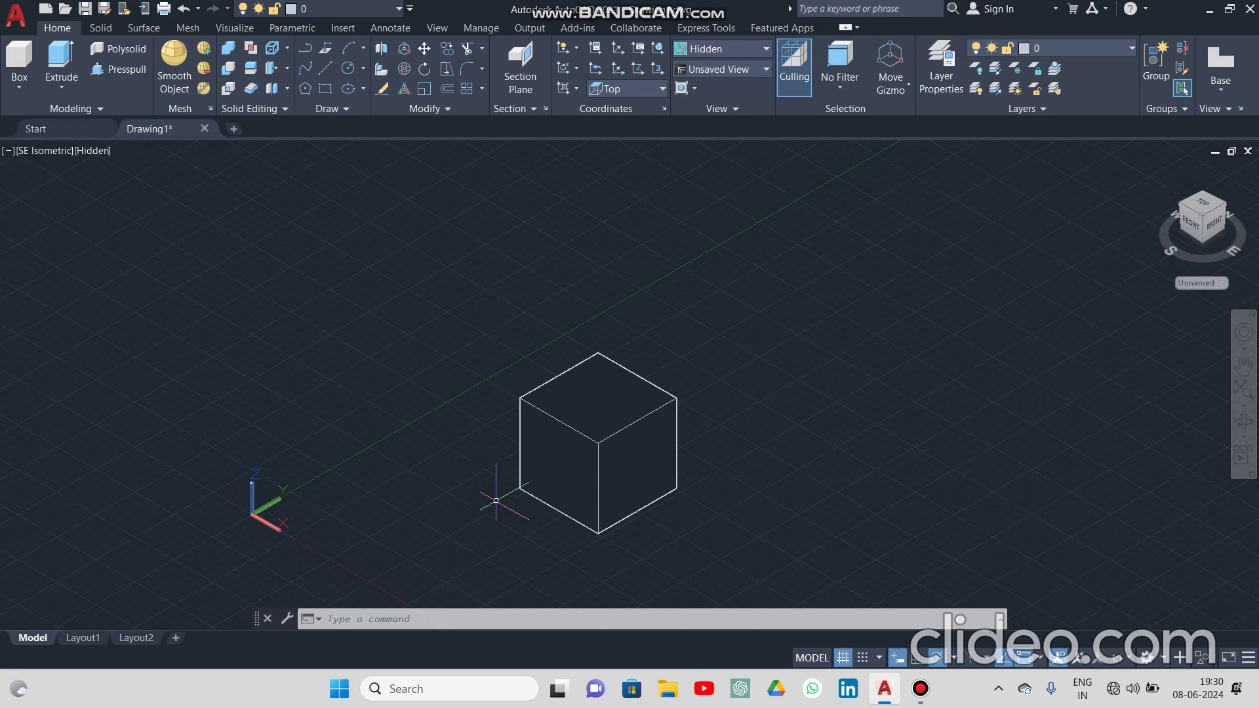
click(87, 155)
click(123, 191)
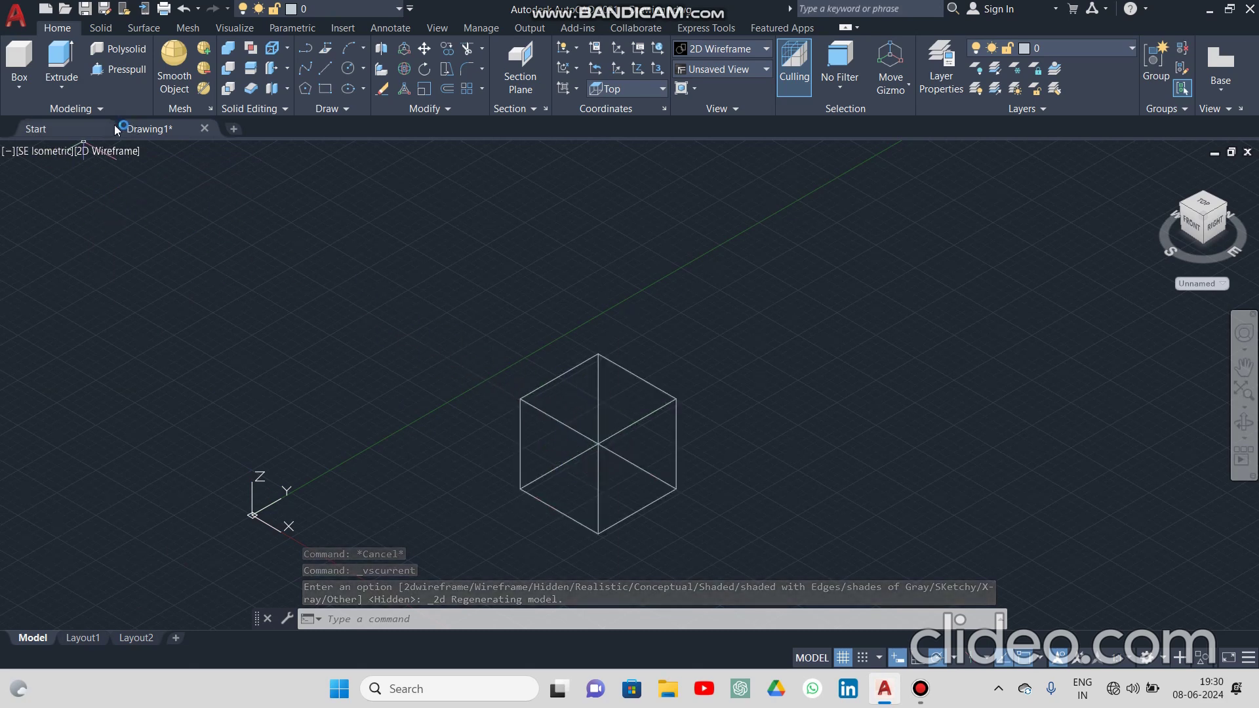
Display the cube in the Realistic visual style and orbit slightly around it.
click(109, 153)
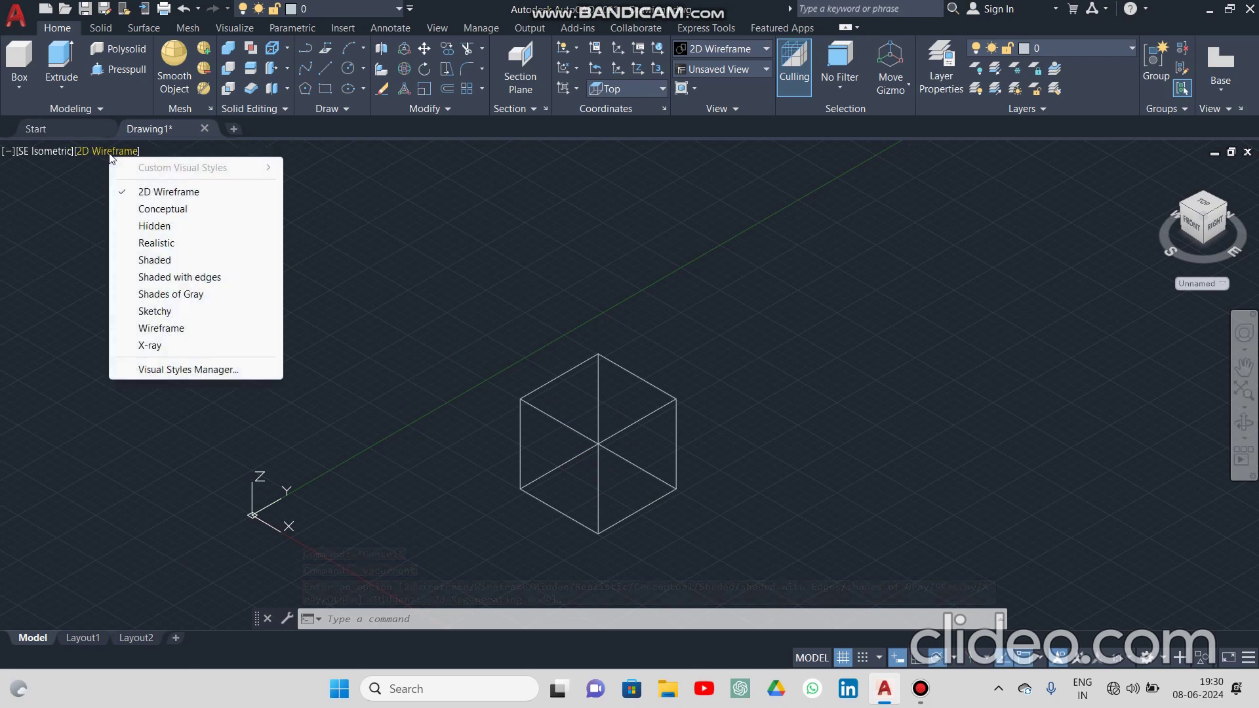
click(161, 244)
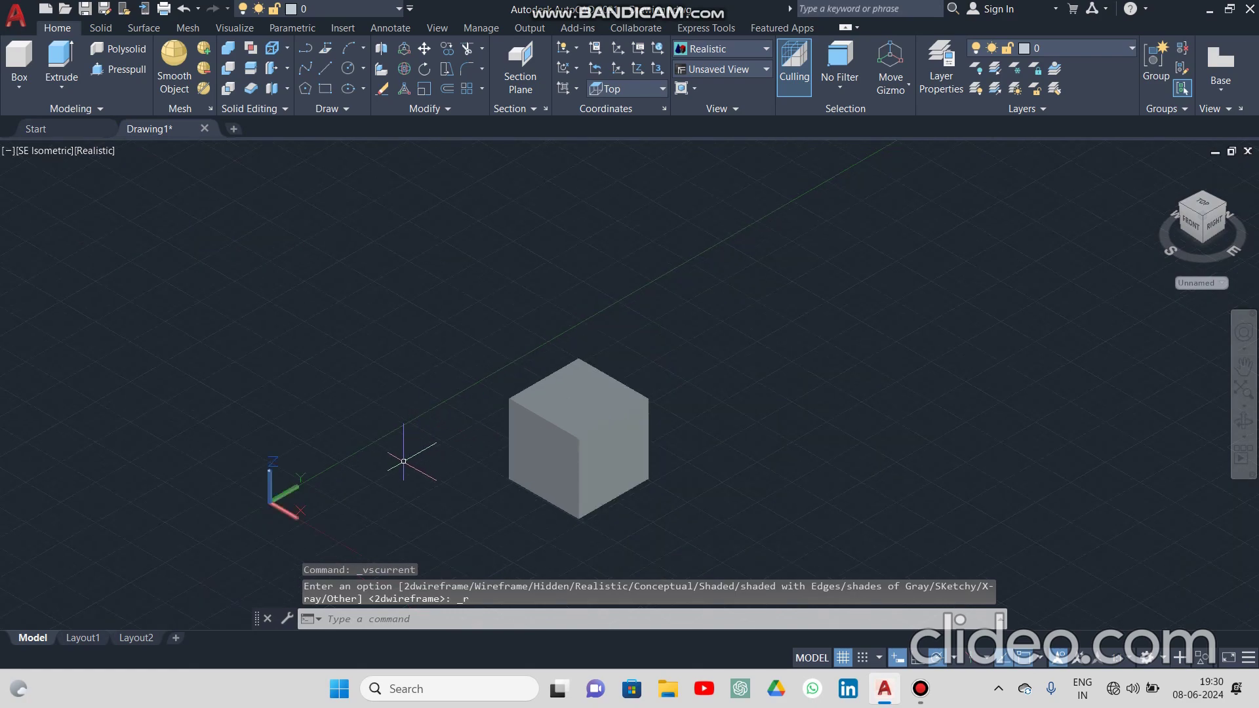
shift+middle_drag(402, 450, 442, 438)
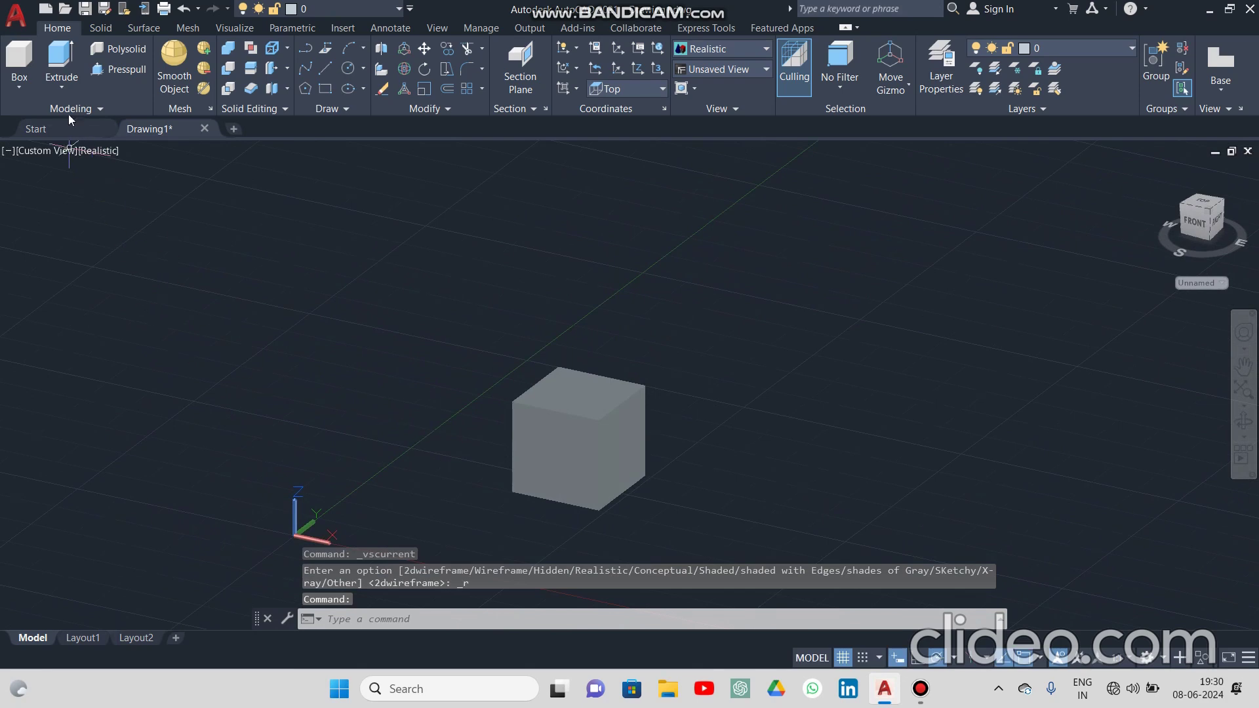
Switch the cube to the X-ray visual style.
click(97, 149)
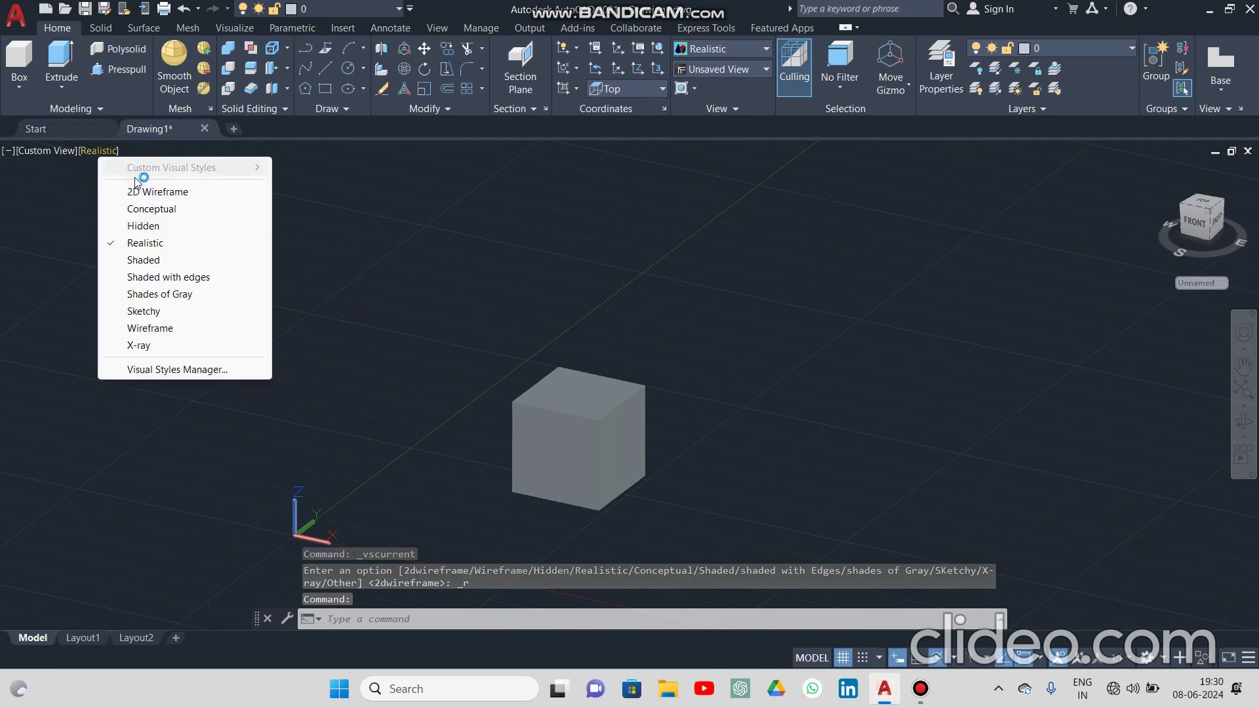
click(158, 278)
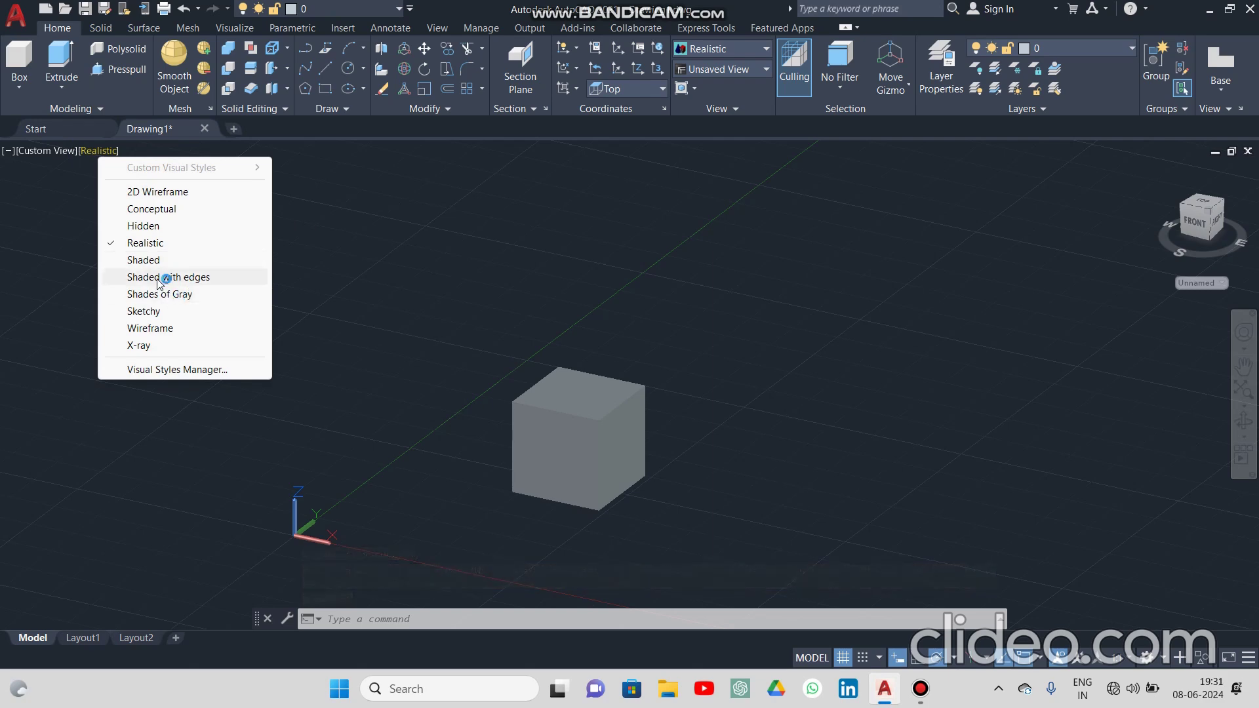
click(157, 345)
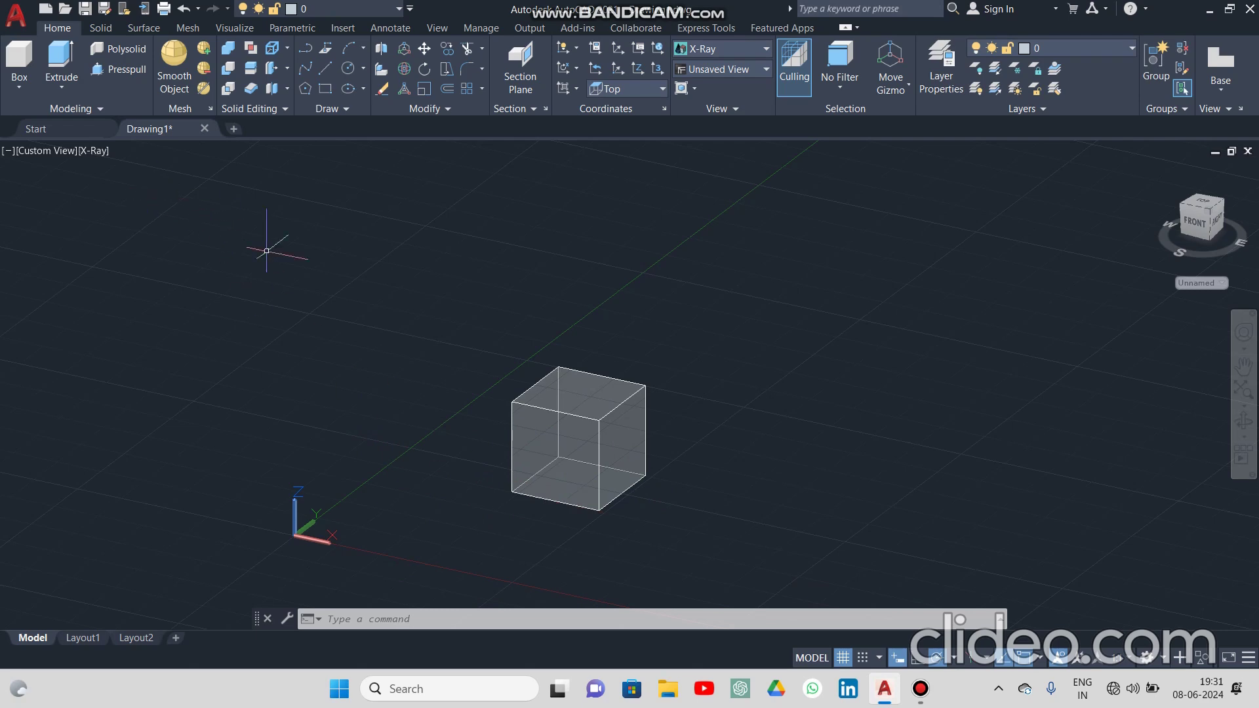
Delete the cube from the drawing.
click(447, 300)
click(734, 553)
key(Delete)
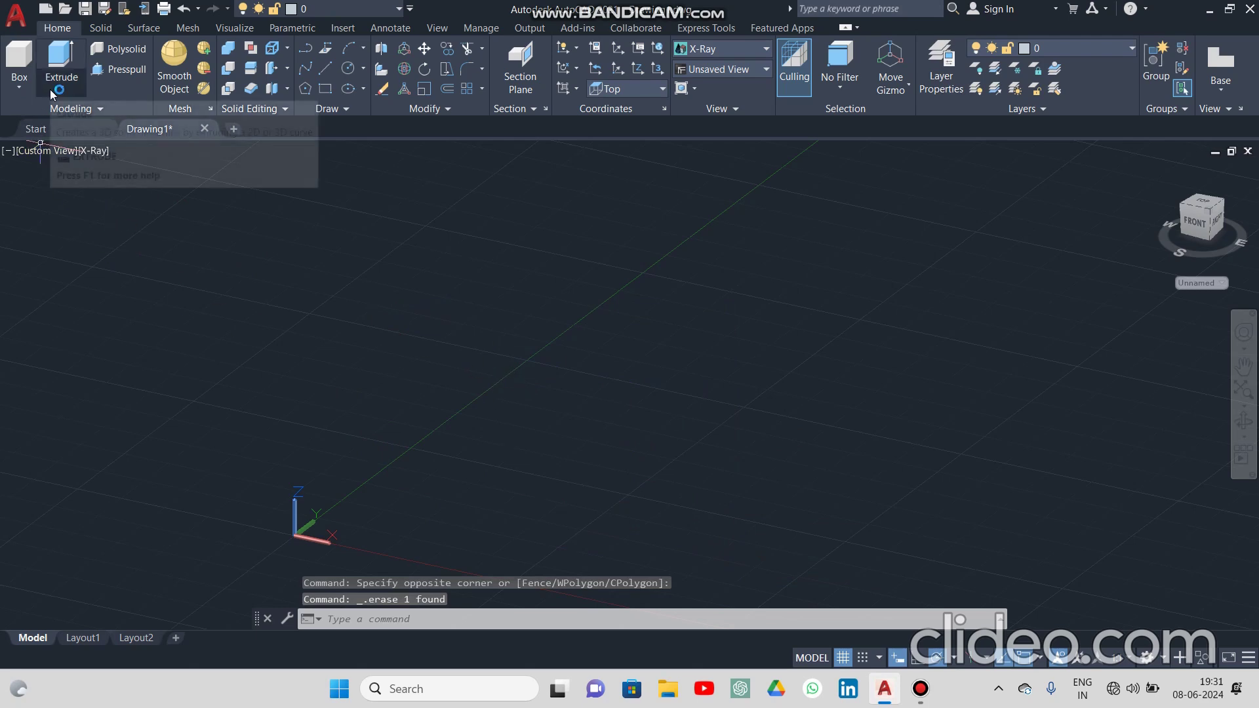
Draw a 100 by 100 unit rectangle on the ground plane.
click(326, 92)
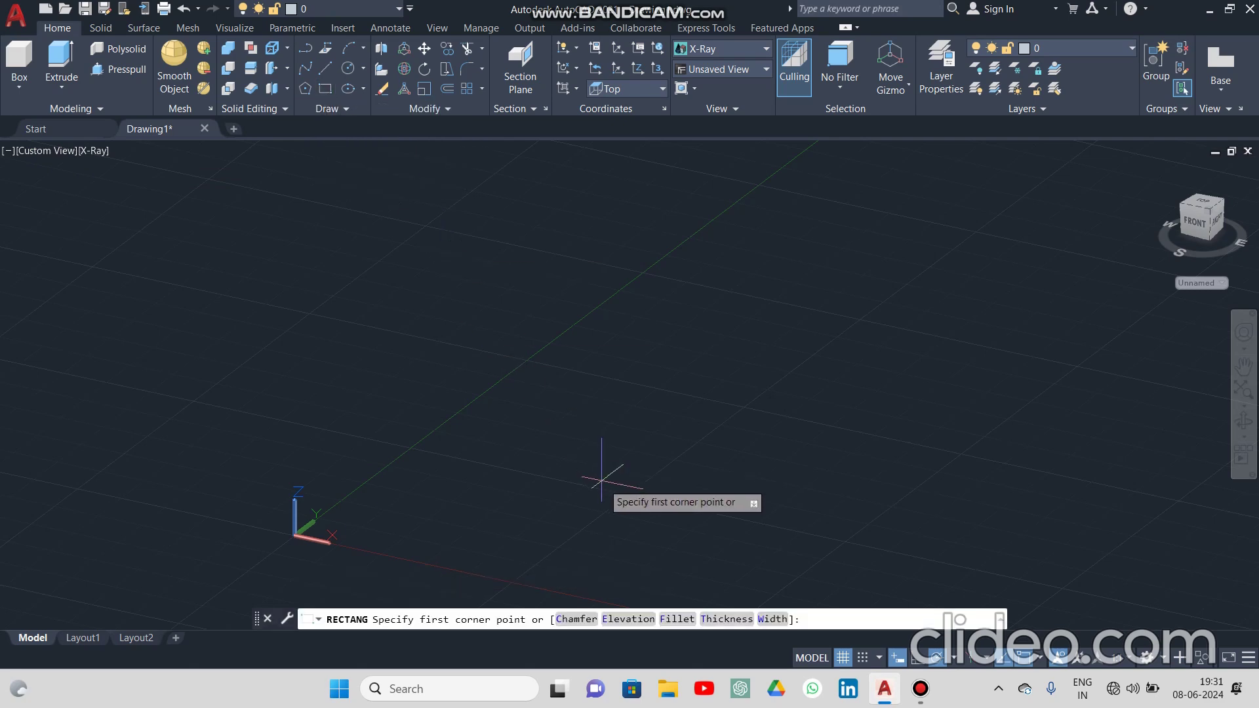
click(586, 436)
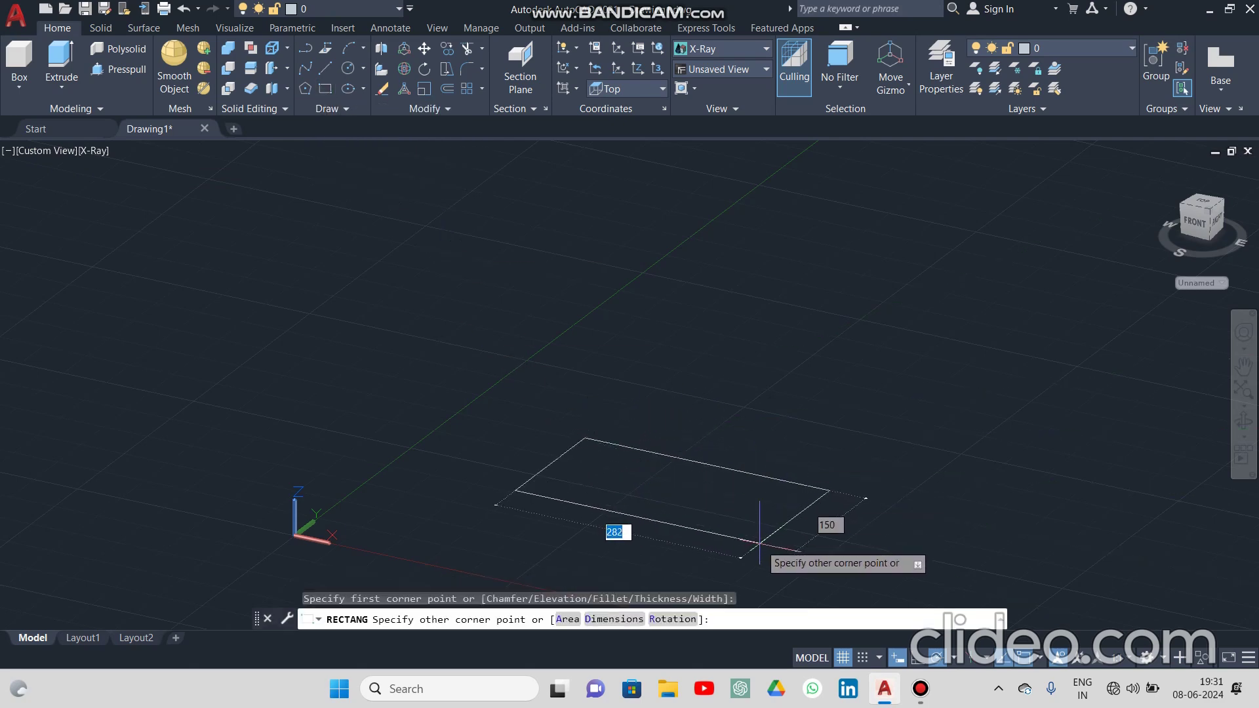
text(1)
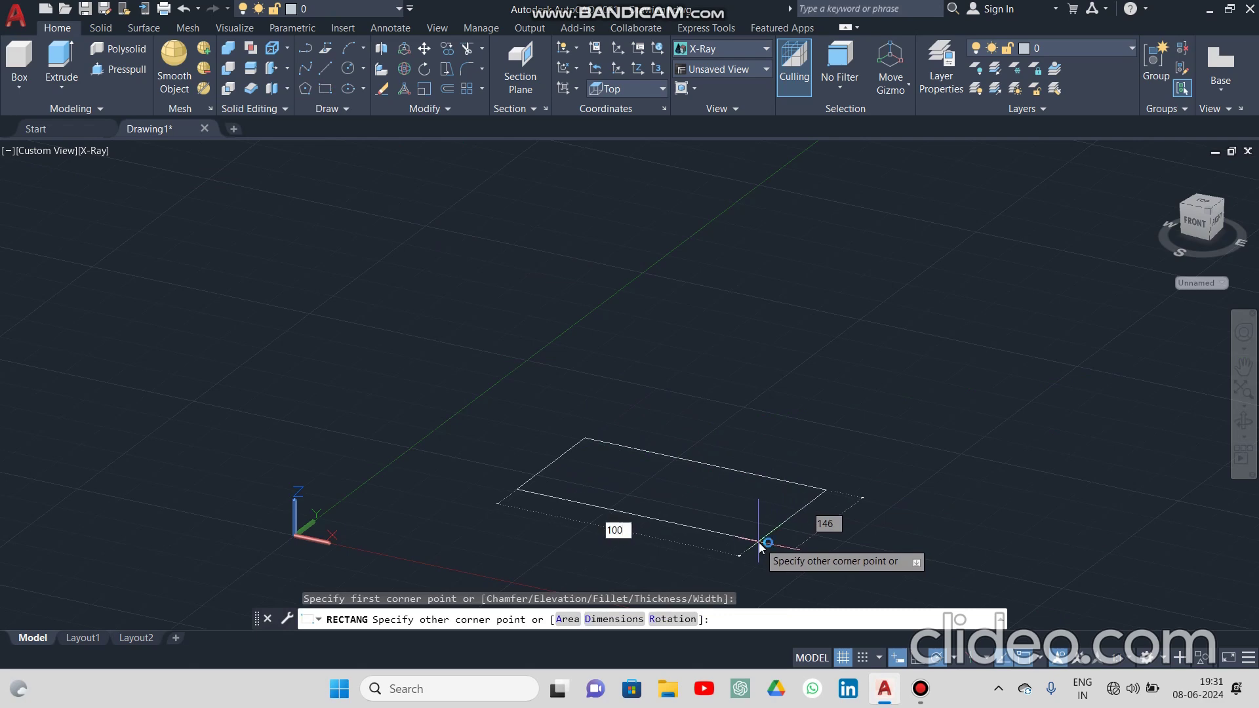
text(00)
key(Tab)
text(1)
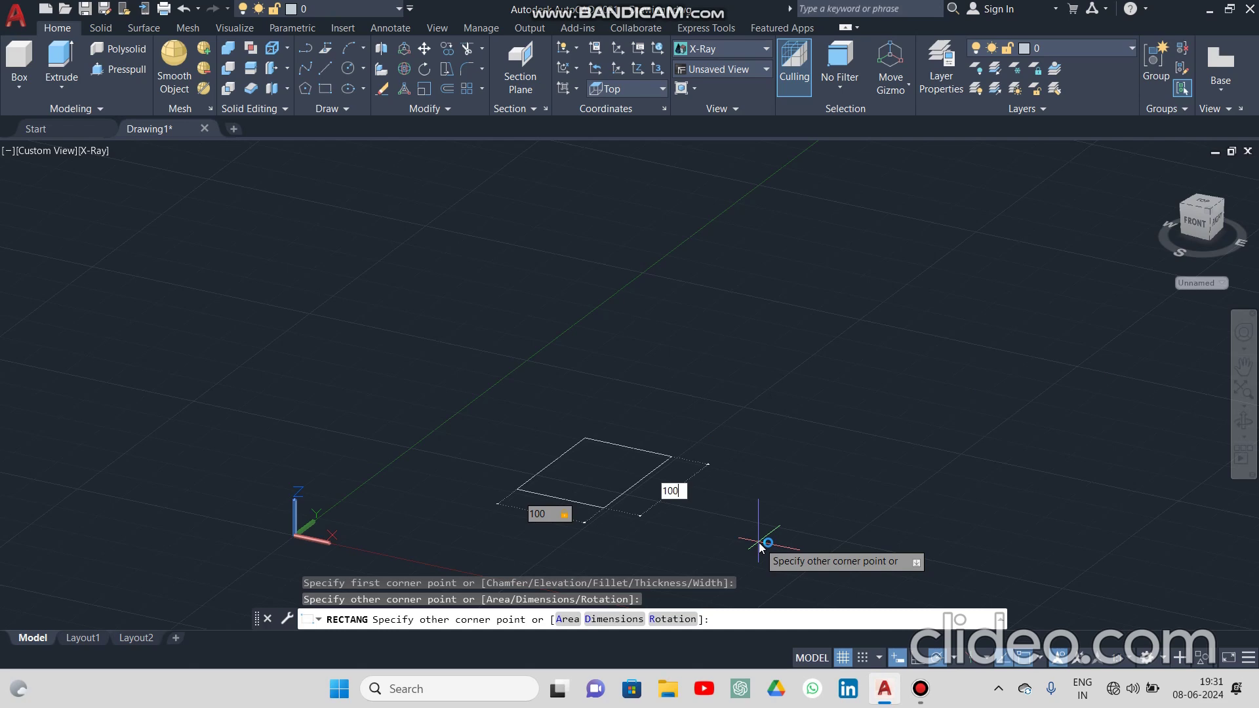
text(00)
key(Return)
scroll(630, 509, up, 1)
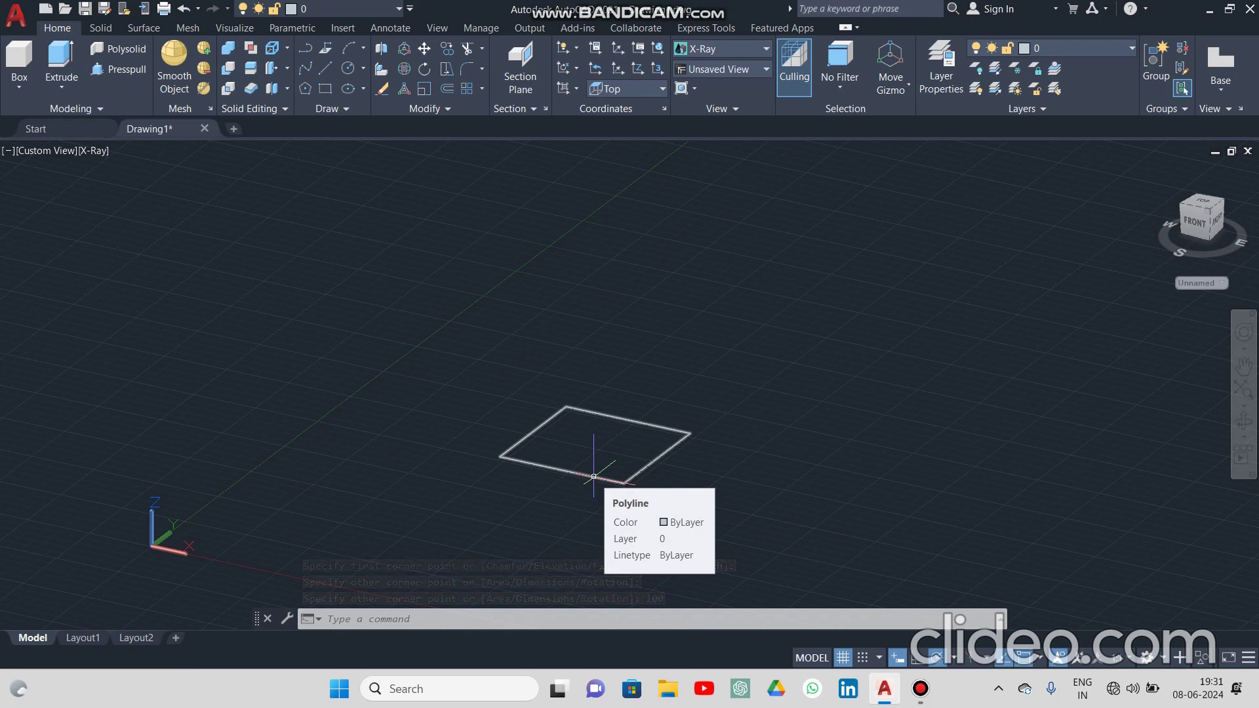
Extrude the square profile into a solid with a height of 100 units.
click(63, 84)
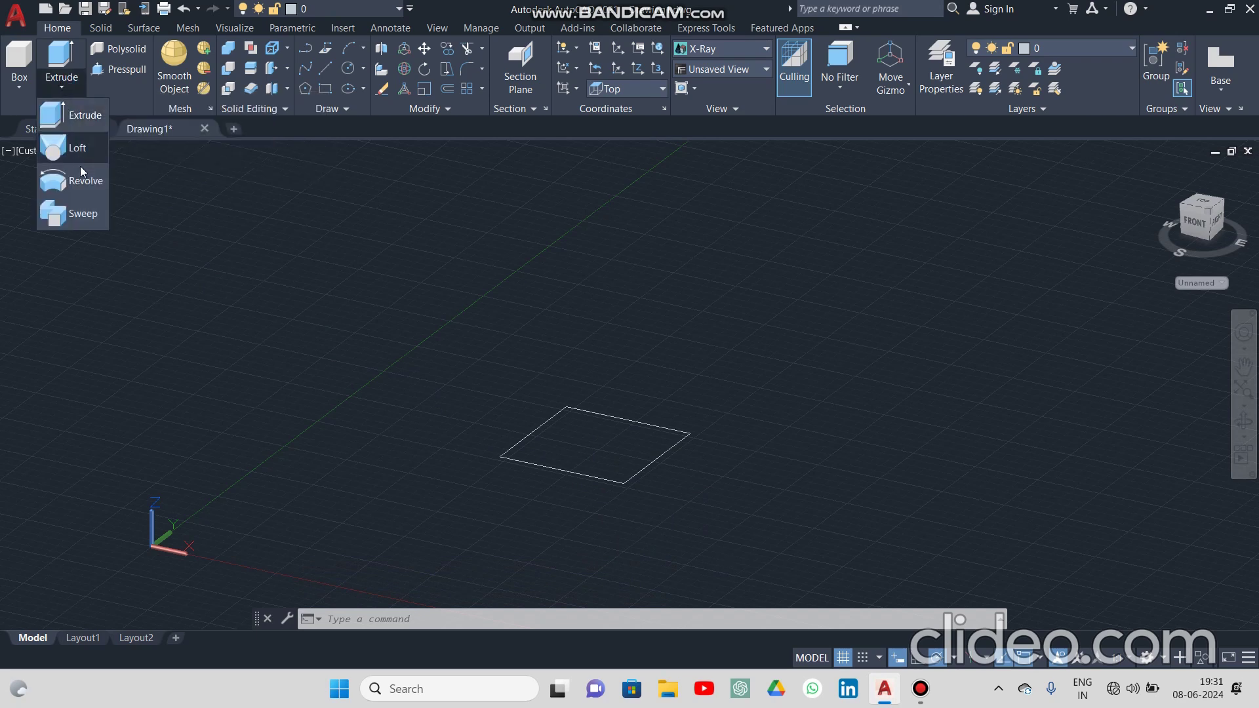
click(60, 62)
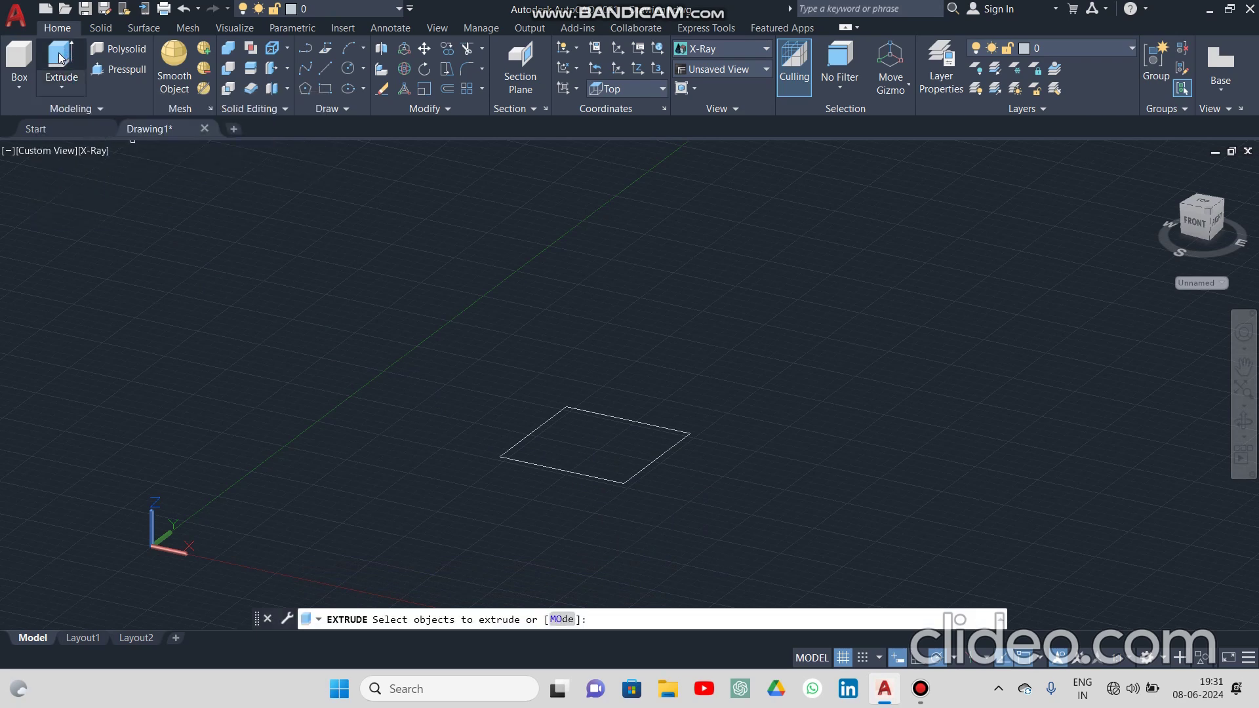
click(517, 446)
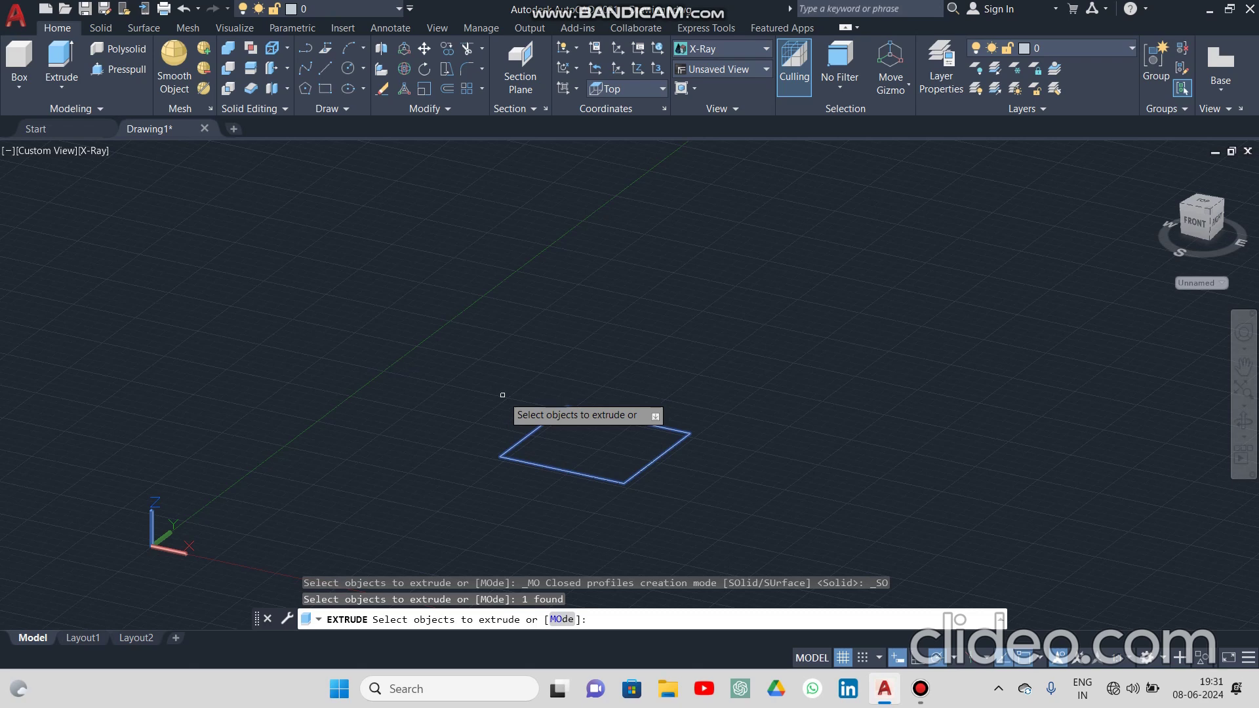
key(Return)
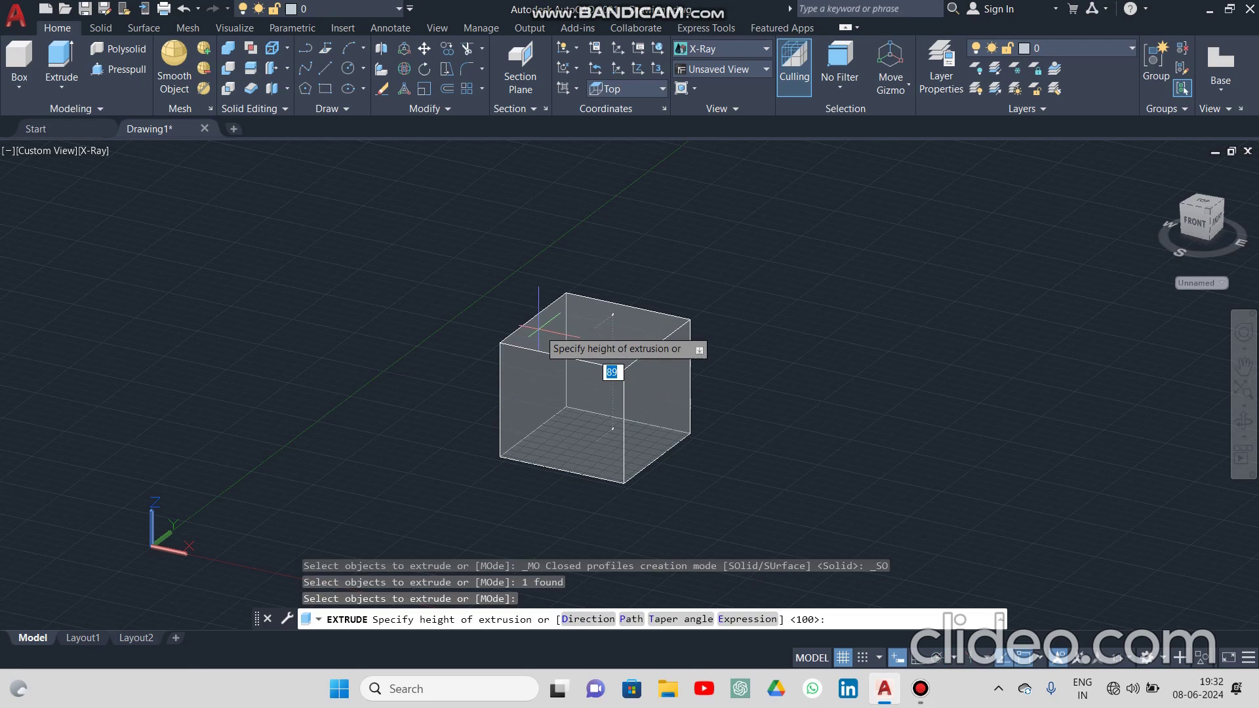
text(100)
key(Return)
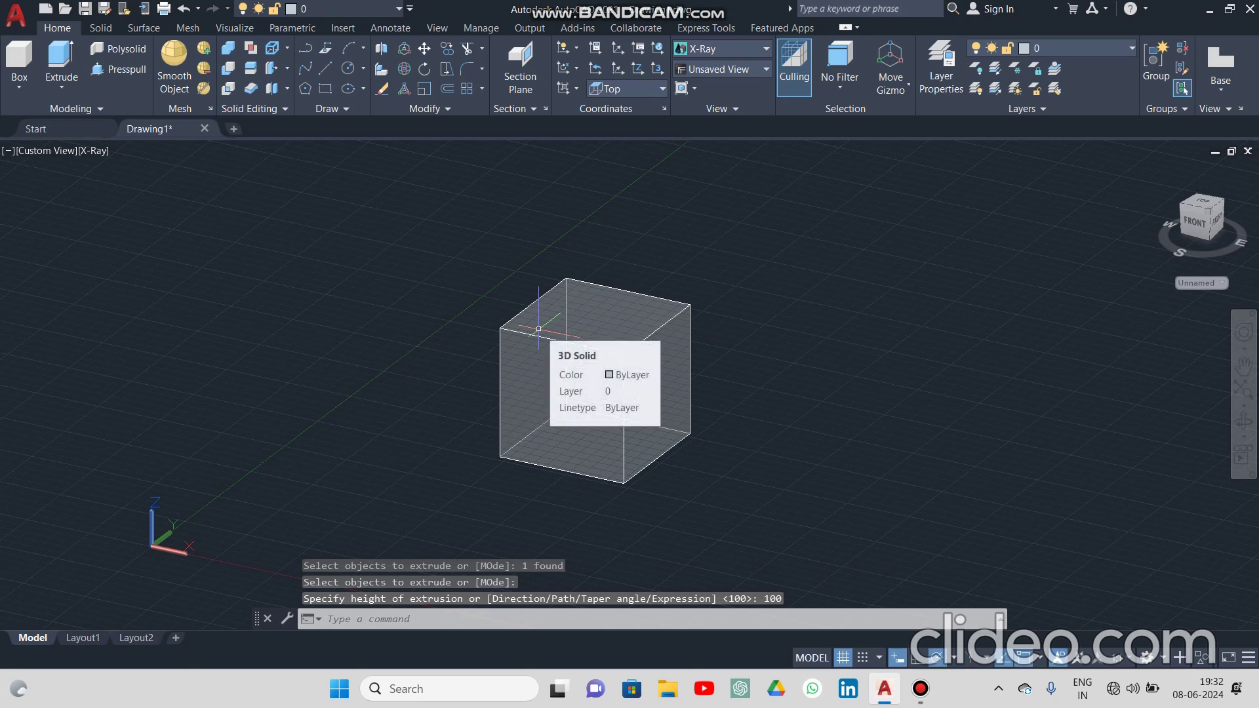
click(22, 88)
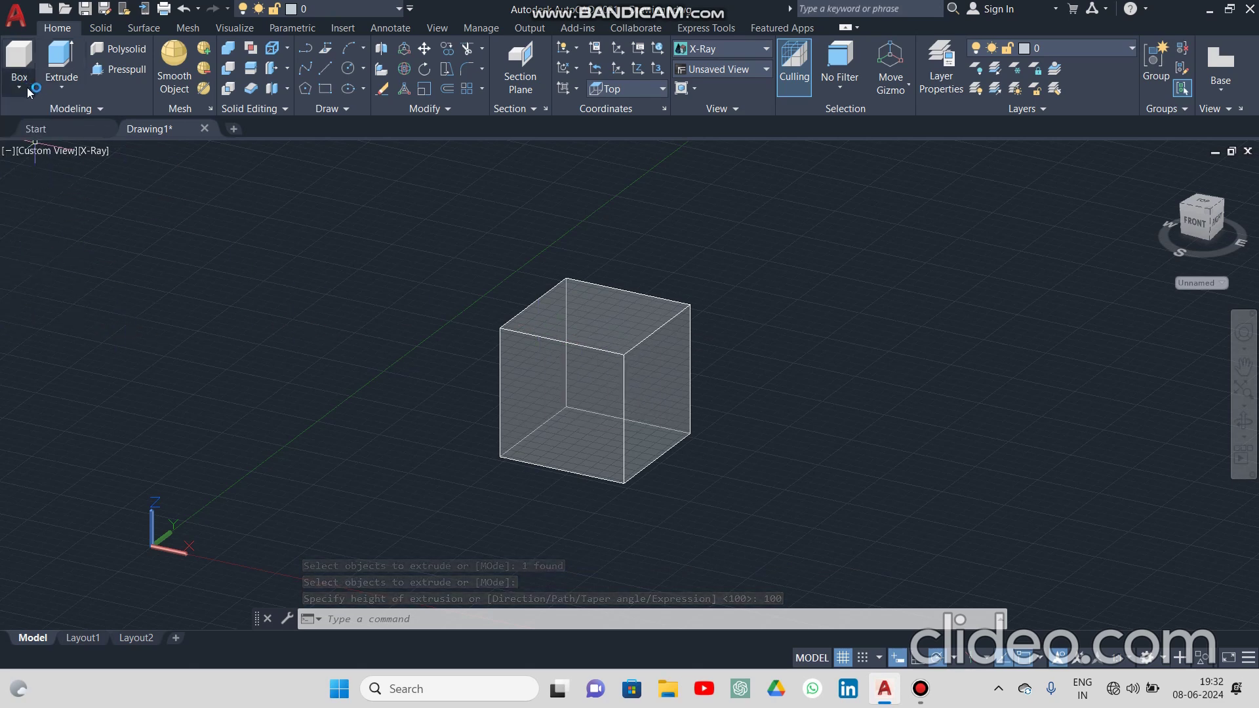
click(63, 89)
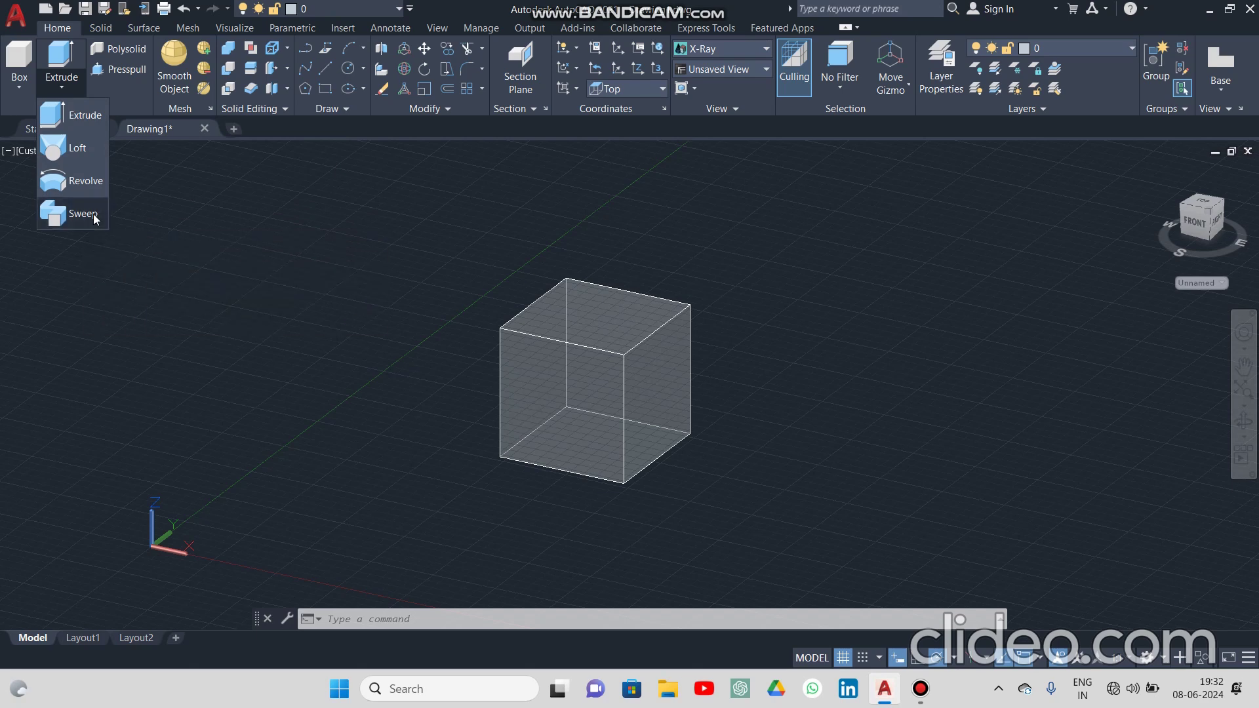
click(165, 249)
Delete the extruded cube from the drawing.
click(388, 186)
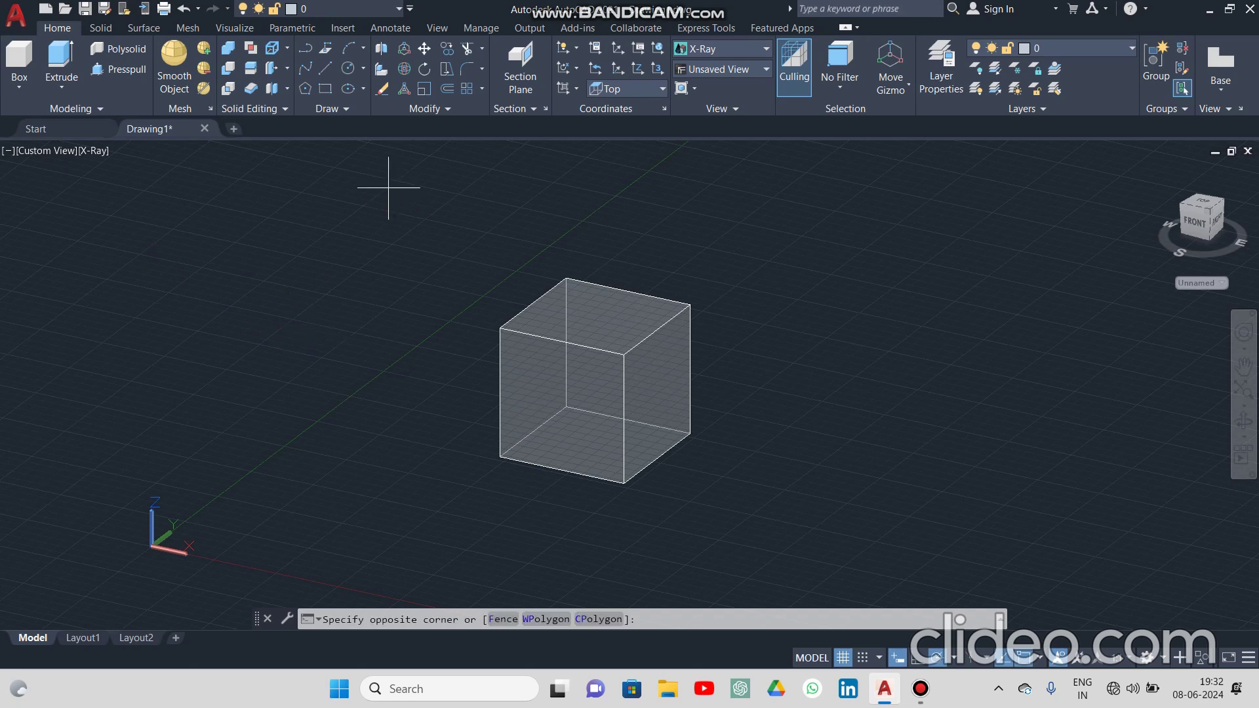
click(753, 506)
key(Delete)
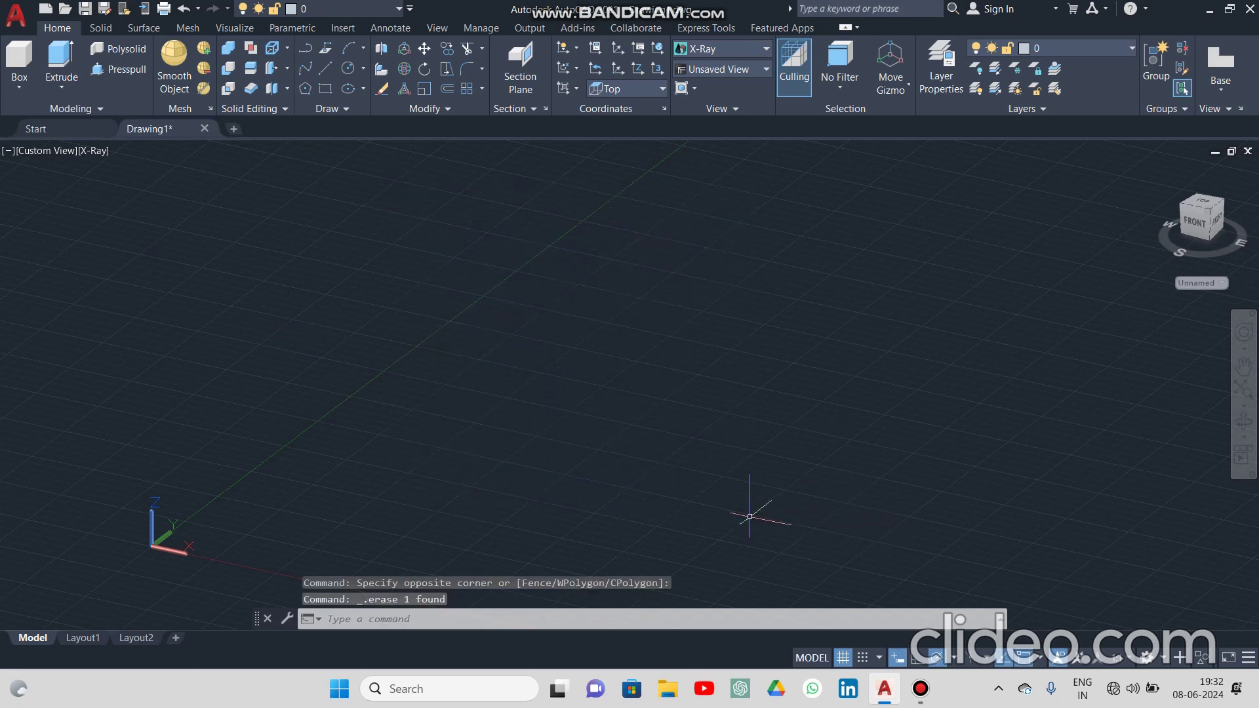
click(31, 90)
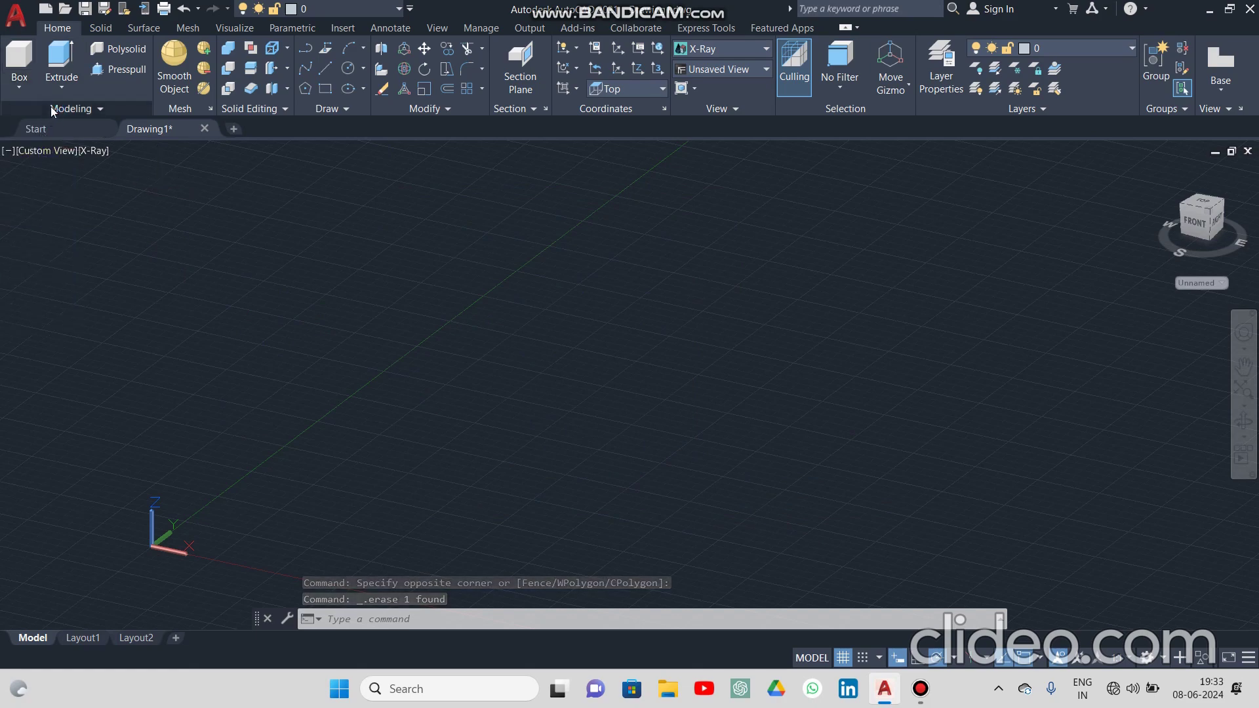
click(96, 189)
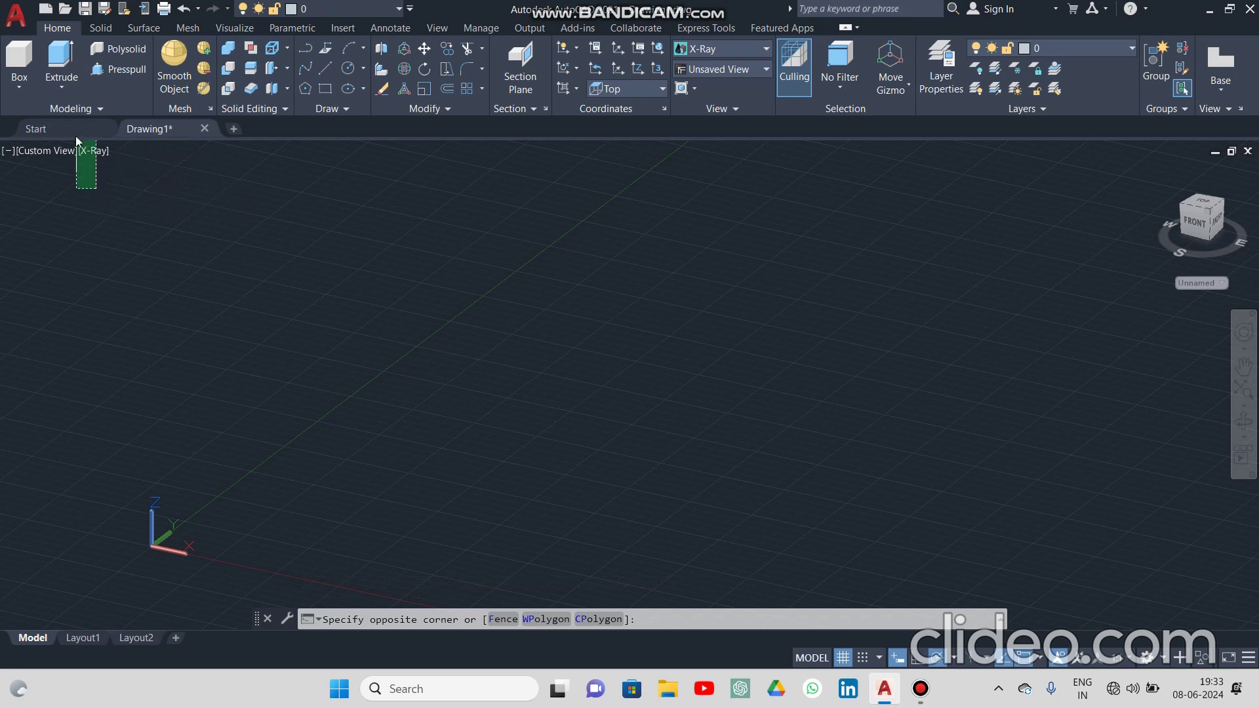
click(71, 111)
key(Escape)
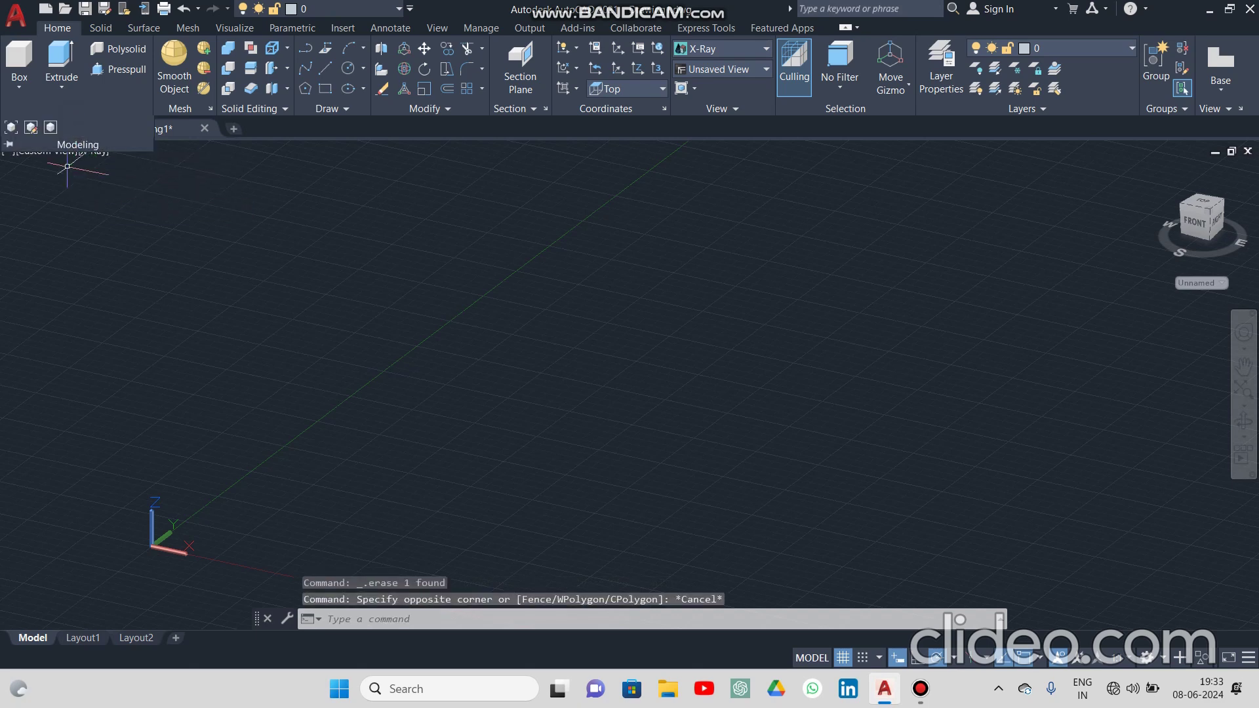
click(93, 241)
key(Escape)
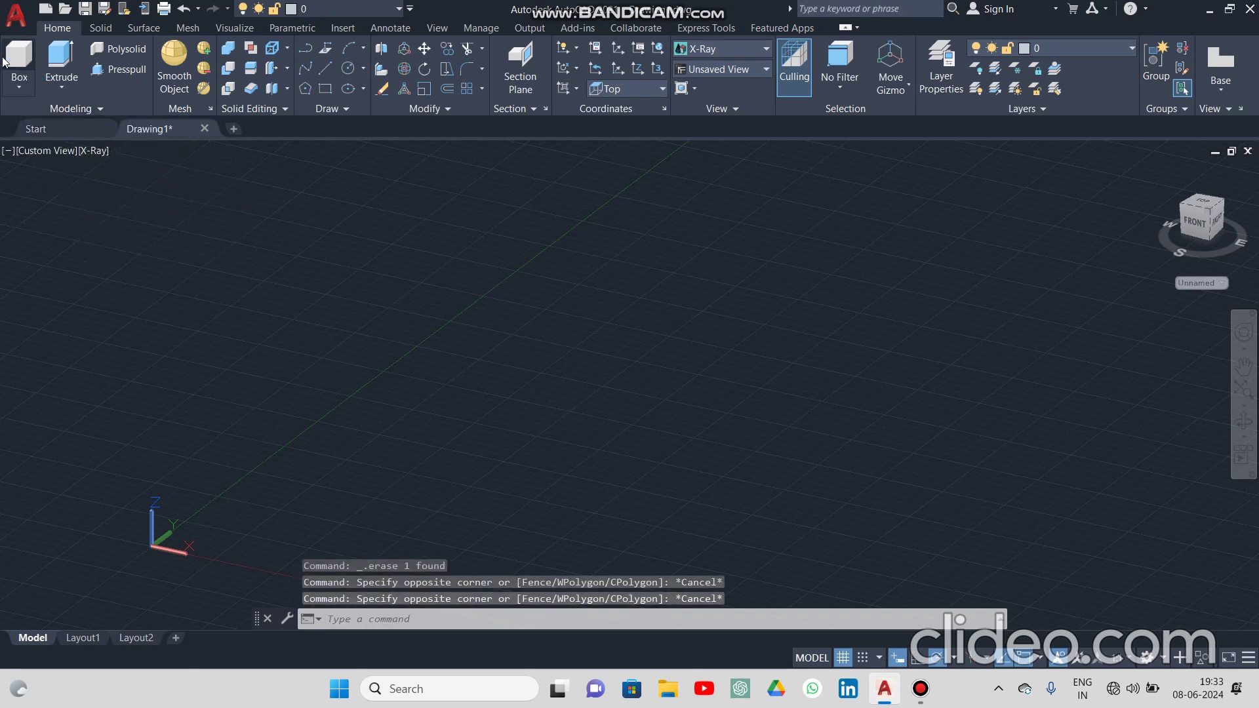
Create a solid cylinder with a base radius of 50 and a height of 100 units.
click(4, 61)
click(19, 87)
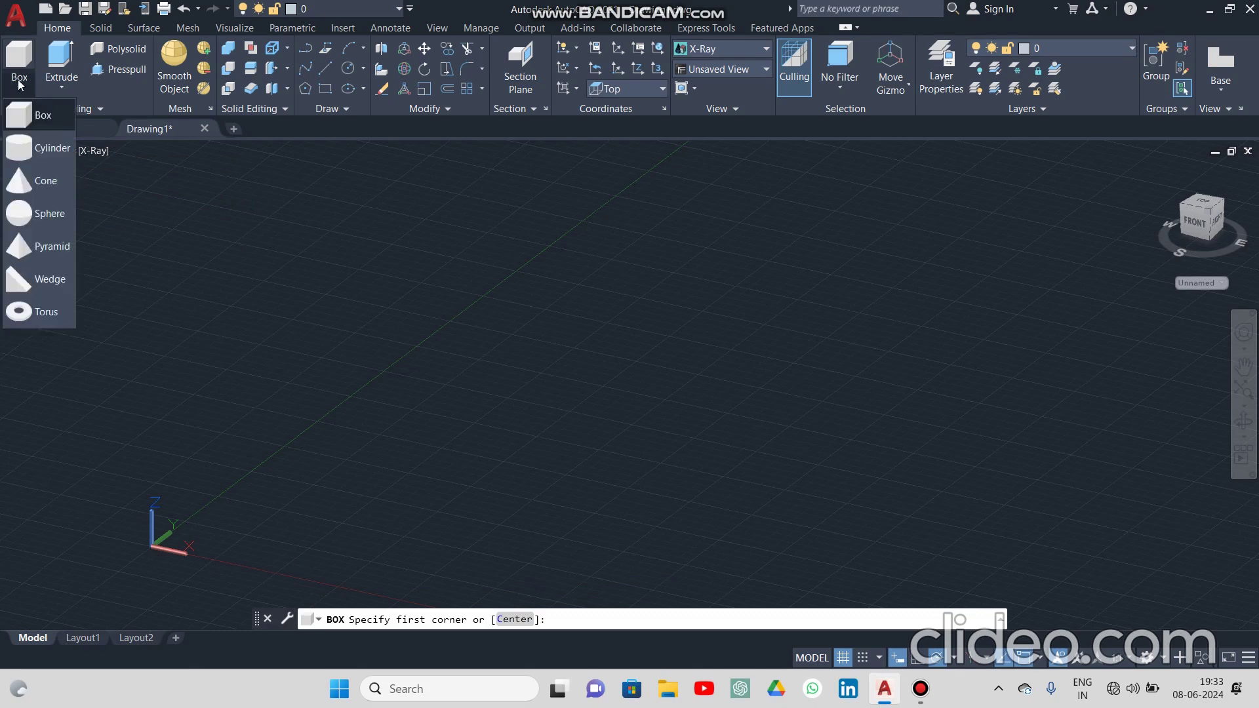
click(43, 150)
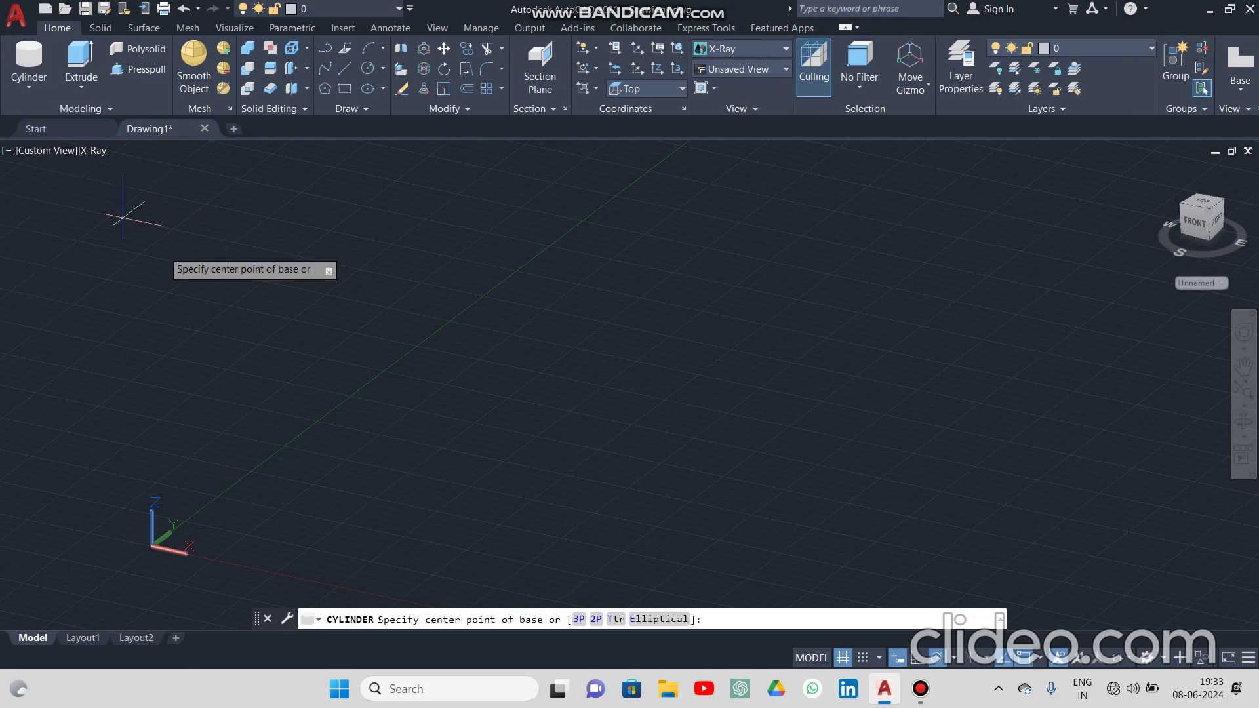
click(523, 470)
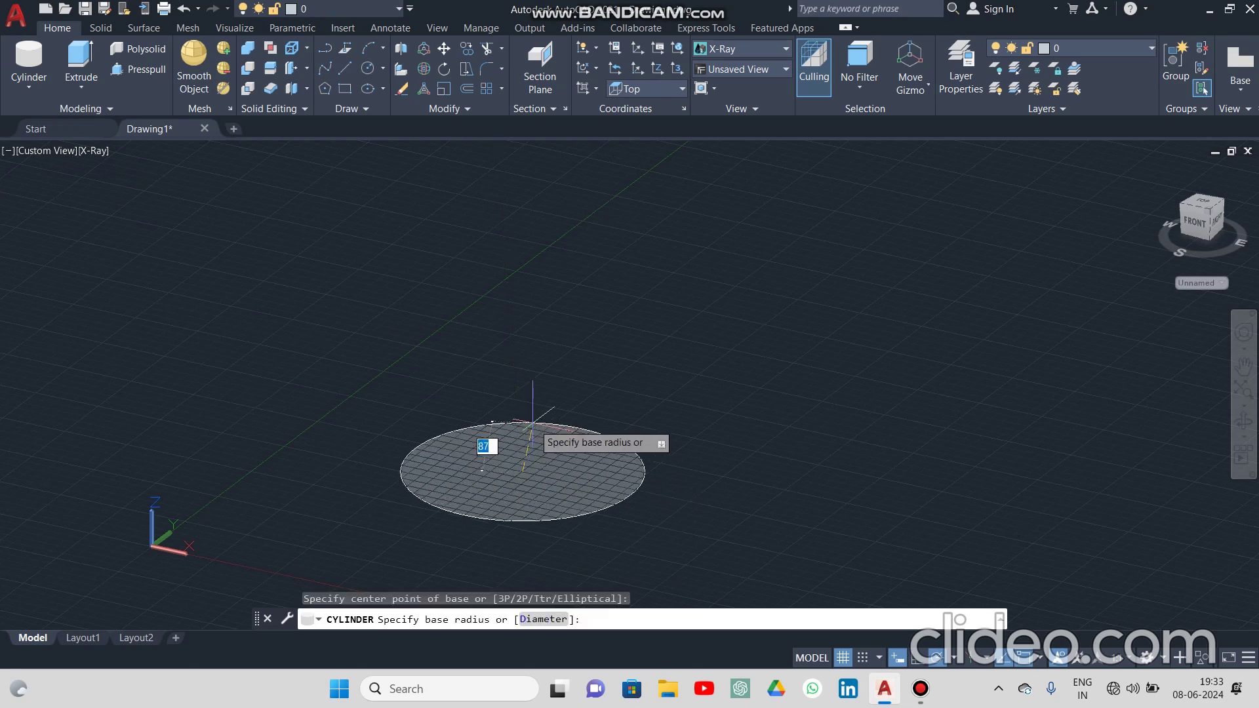
text(50)
key(Return)
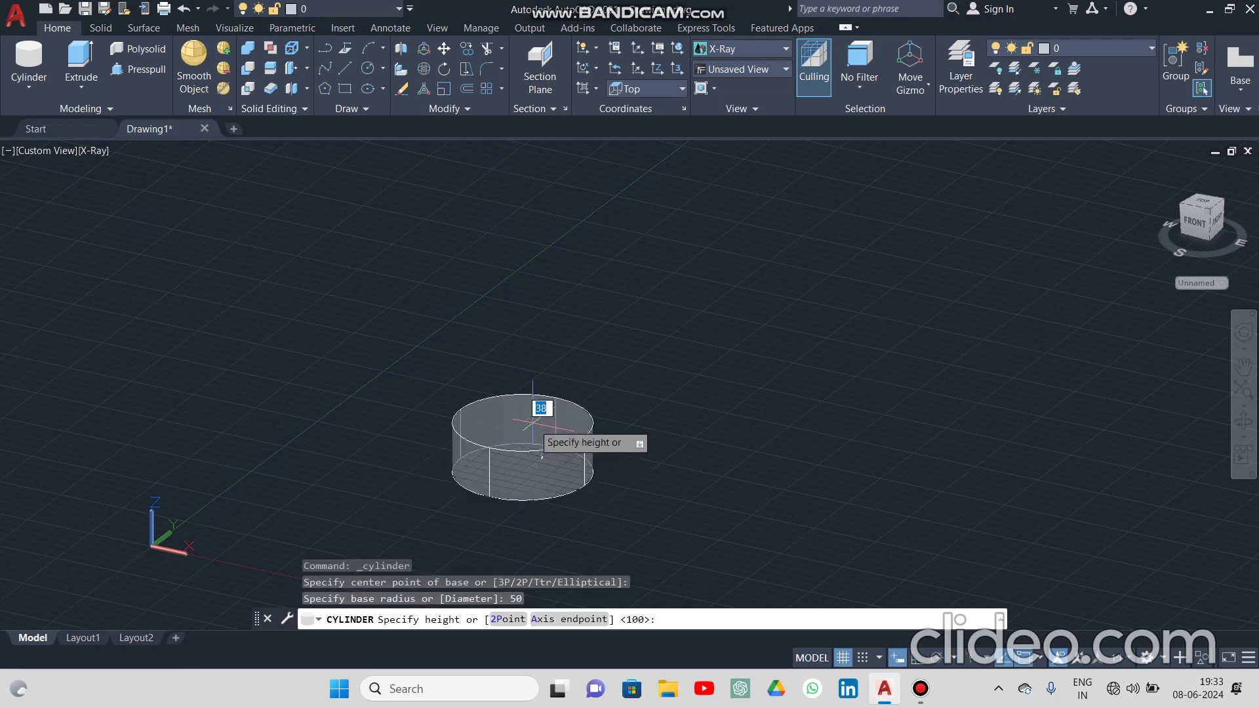
text(100)
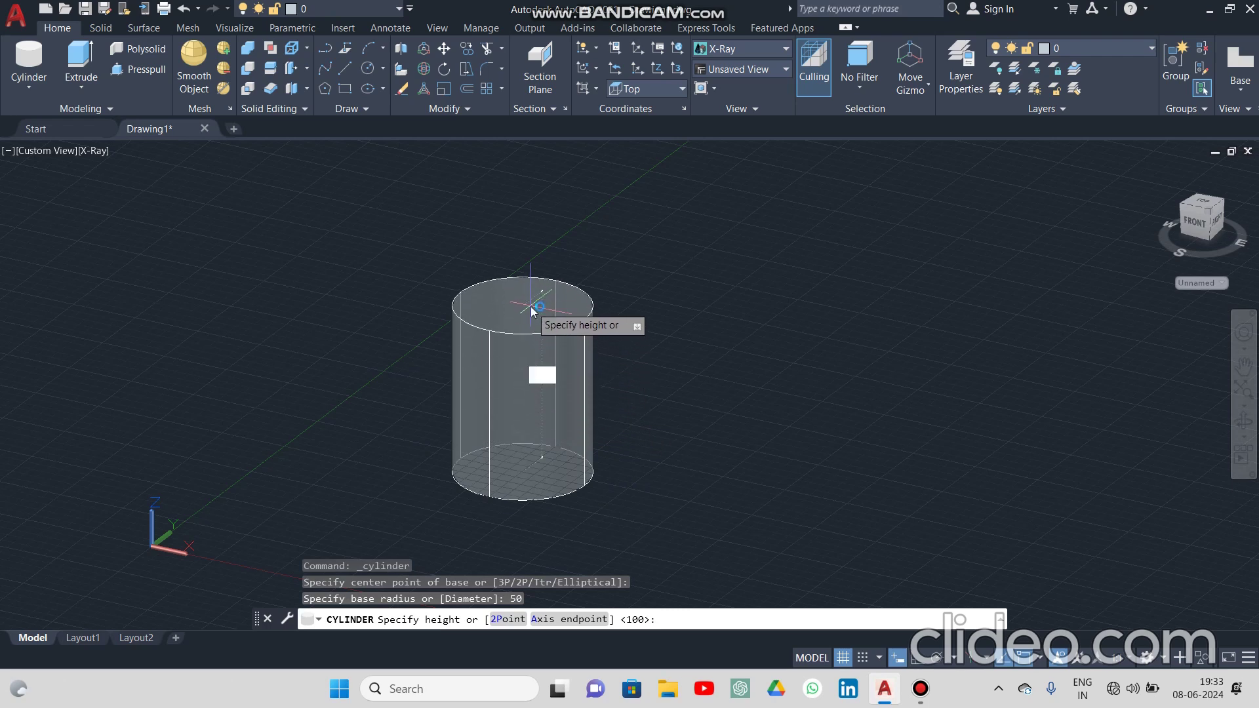
key(Return)
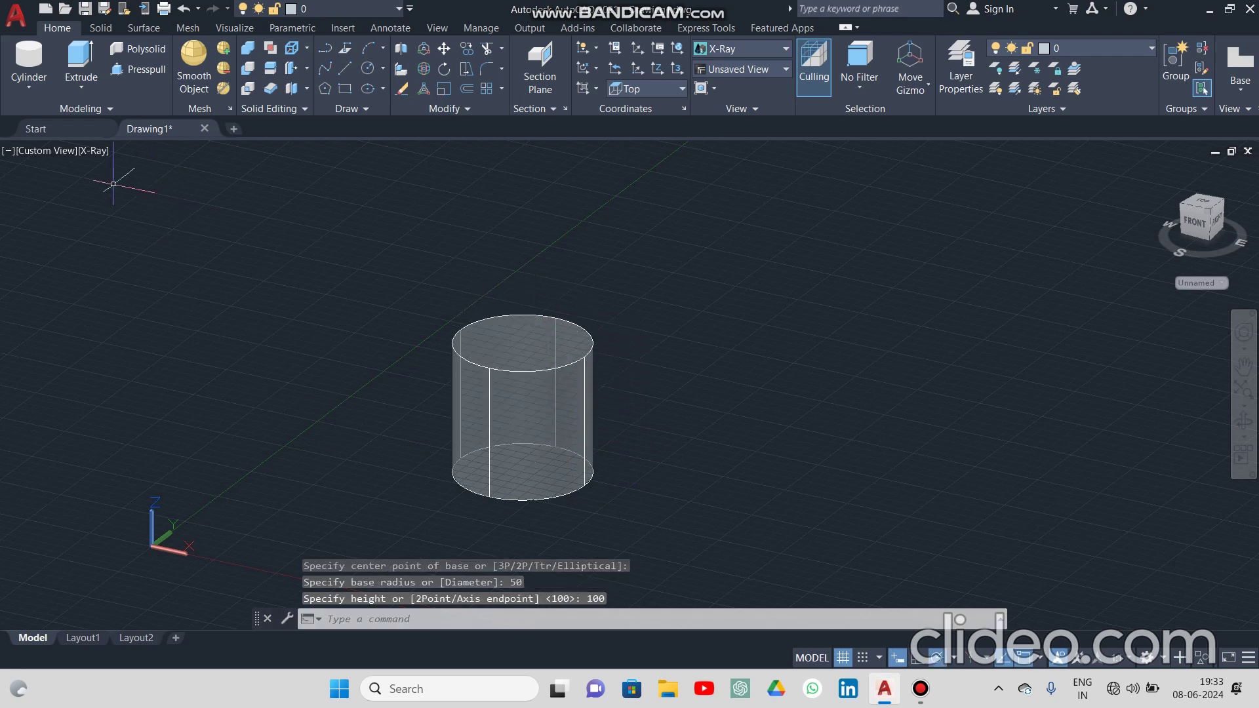
Show the cylinder in 2D Wireframe and switch it to the Realistic visual style.
click(93, 151)
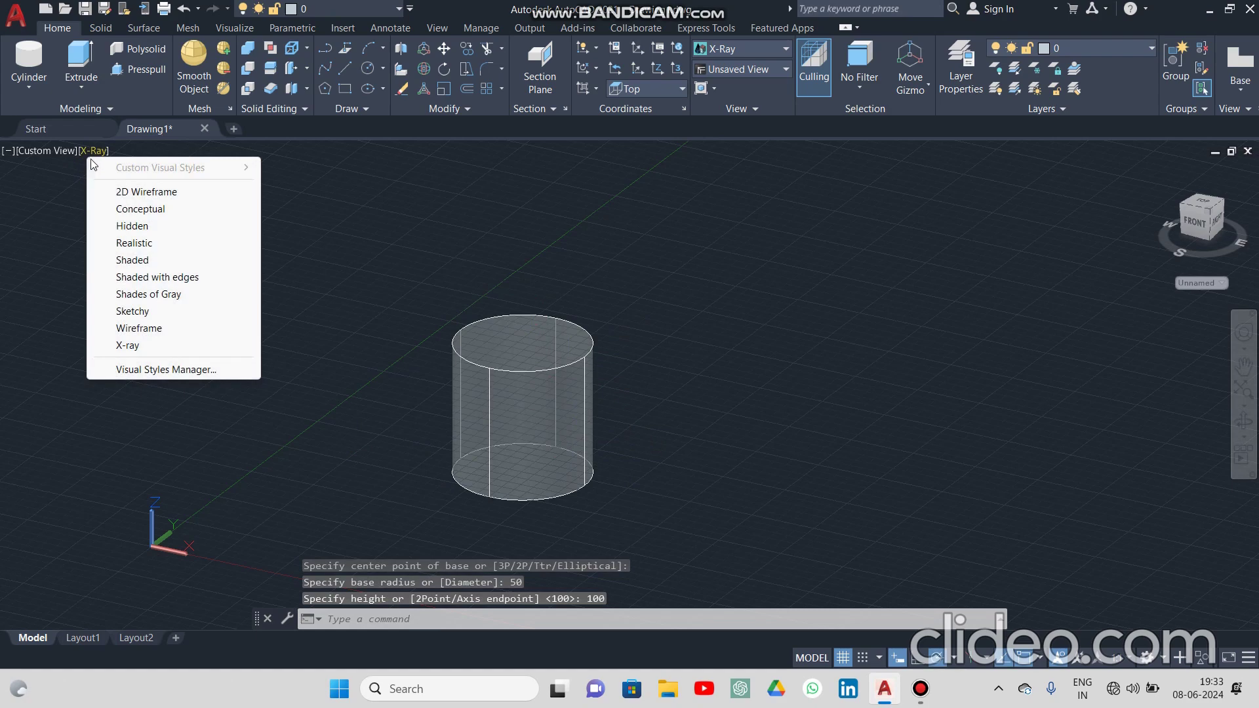
click(124, 192)
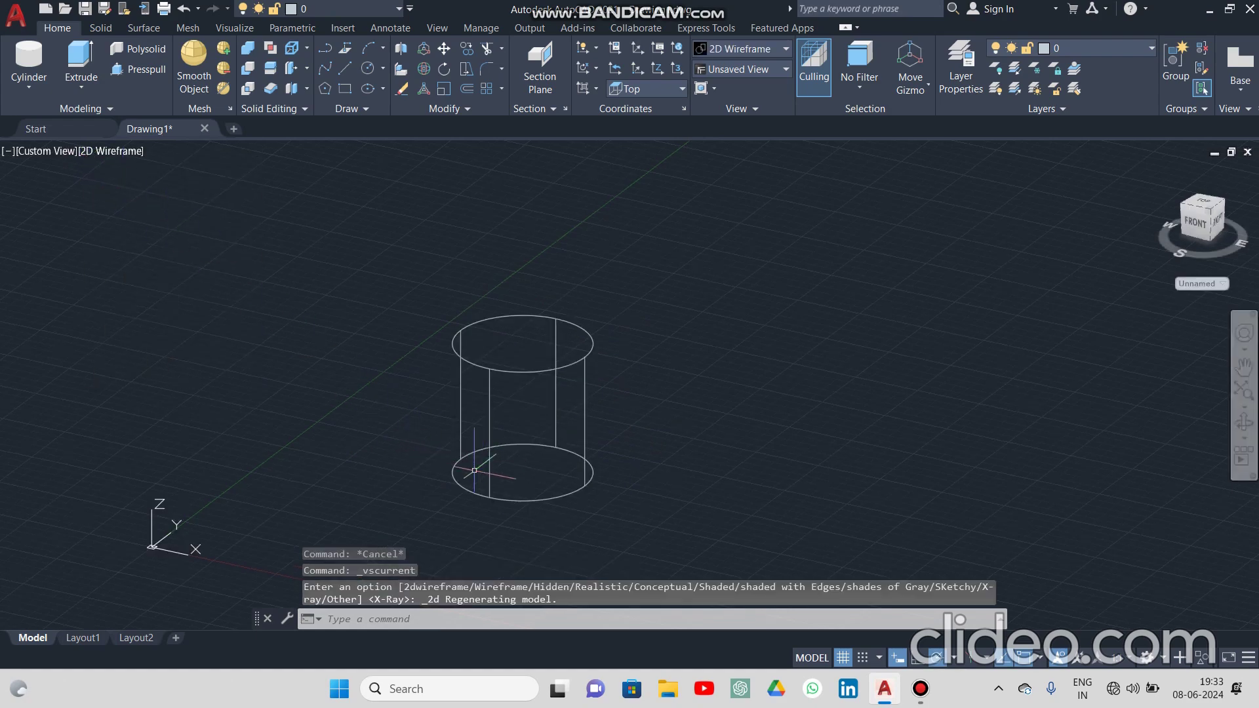
mouse_move(380, 495)
shift+middle_down()
mouse_move(429, 478)
mouse_move(475, 490)
mouse_move(366, 500)
mouse_move(374, 516)
mouse_move(394, 514)
shift+middle_up()
click(95, 151)
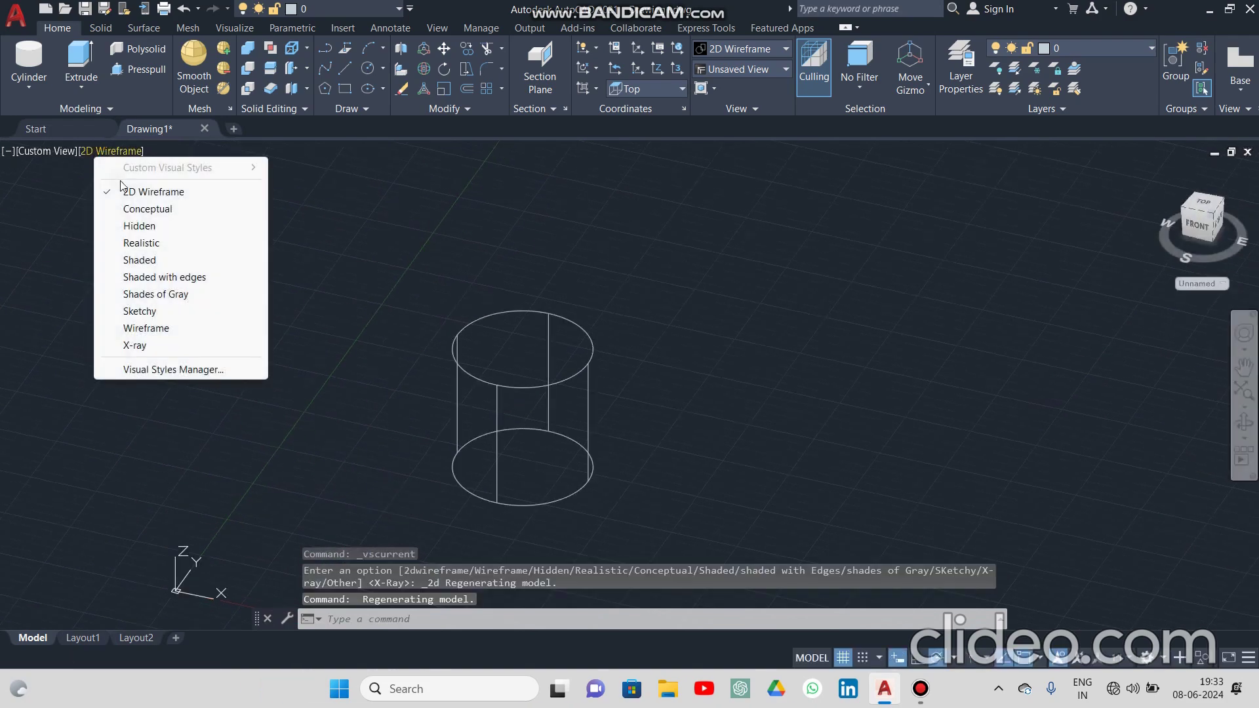
click(125, 242)
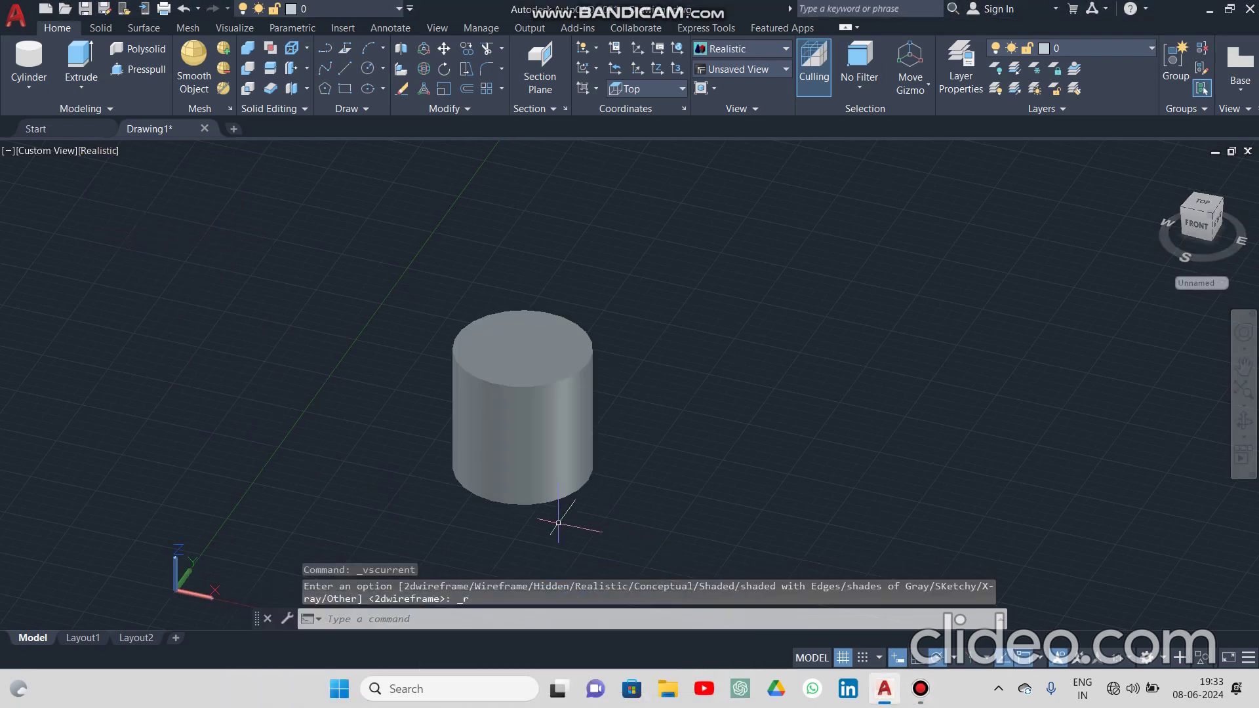
Switch the view to SE Isometric and delete the cylinder from the drawing.
mouse_move(558, 522)
shift+middle_down()
mouse_move(609, 484)
mouse_move(509, 526)
mouse_move(562, 537)
shift+middle_up()
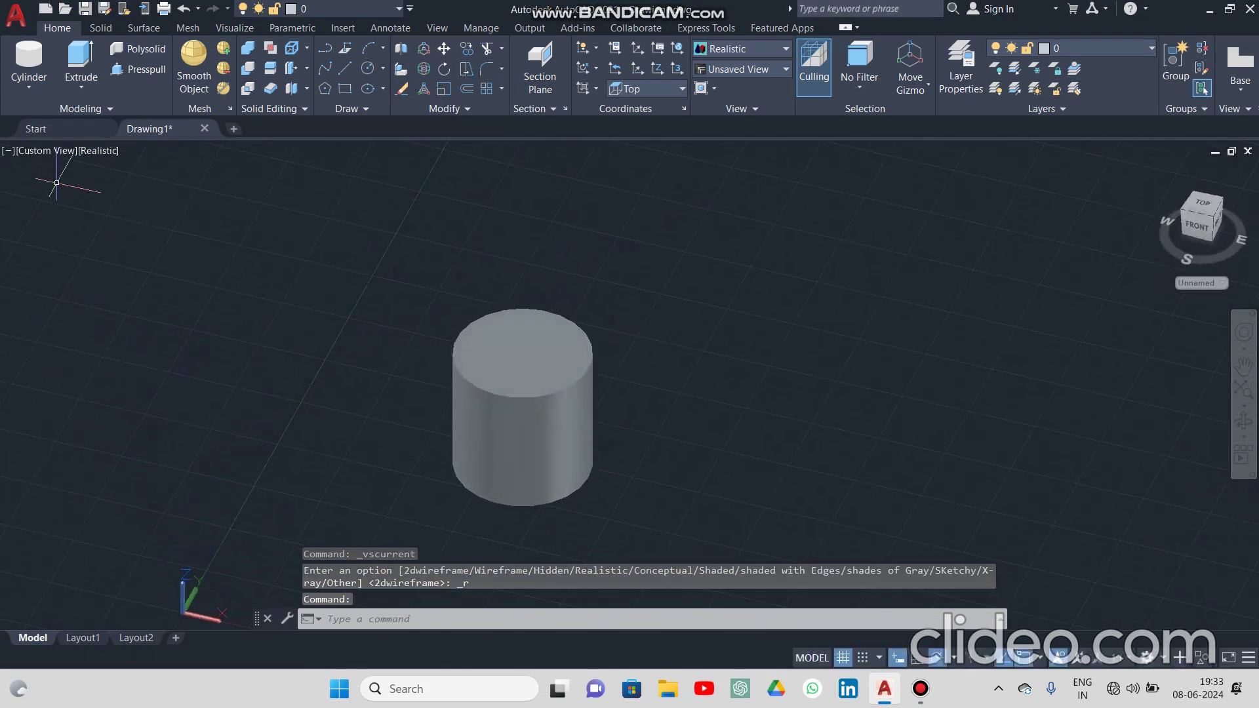
click(1211, 215)
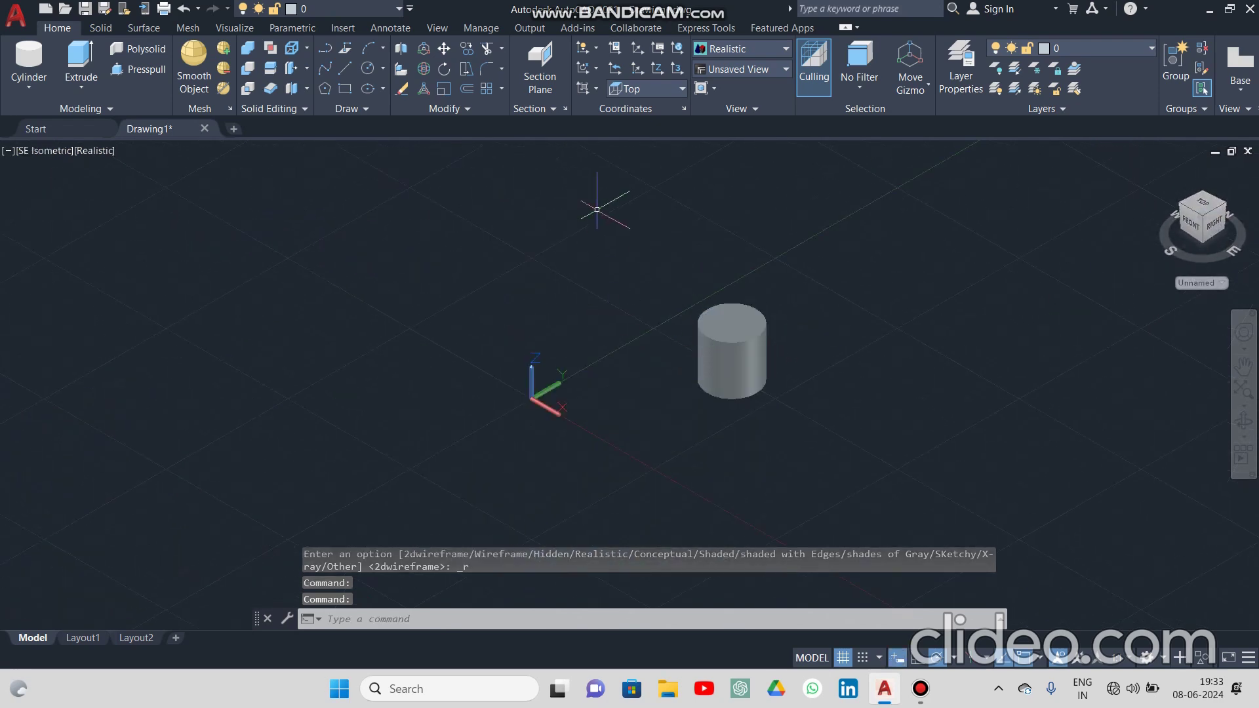
drag(597, 209, 927, 444)
key(Delete)
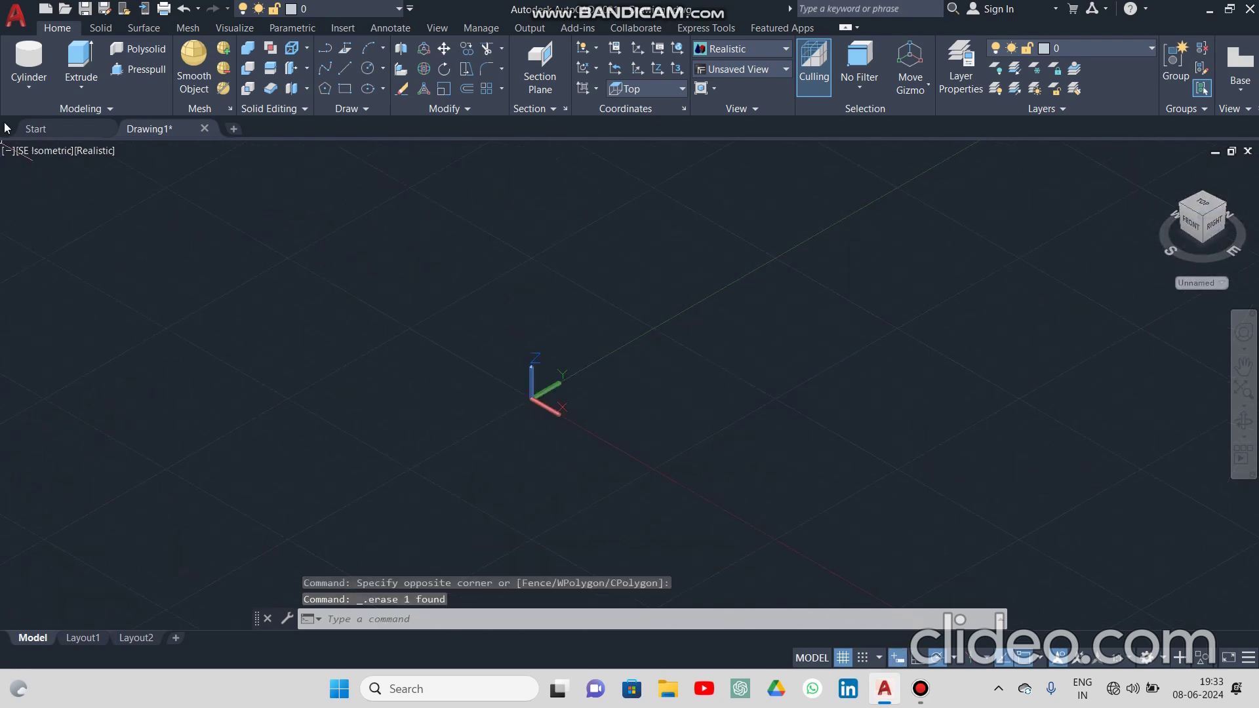
Create a solid cone with a base radius of 50 and a height of 100 units.
click(18, 85)
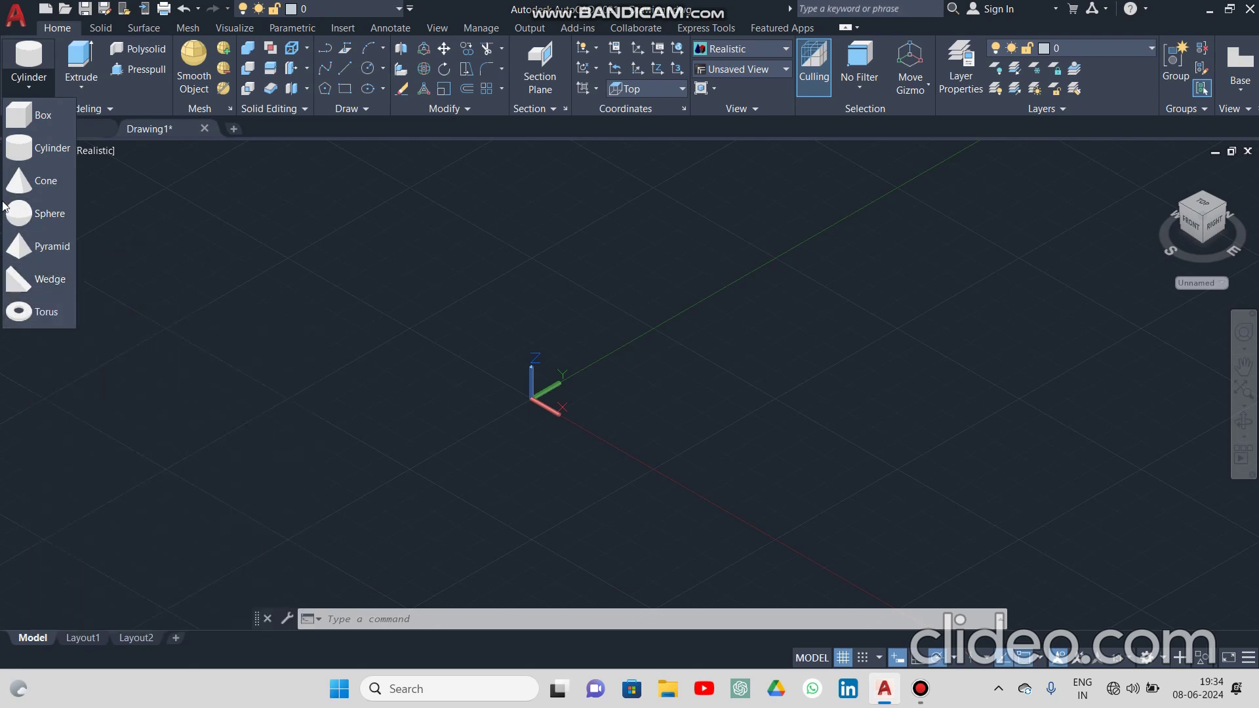
click(27, 186)
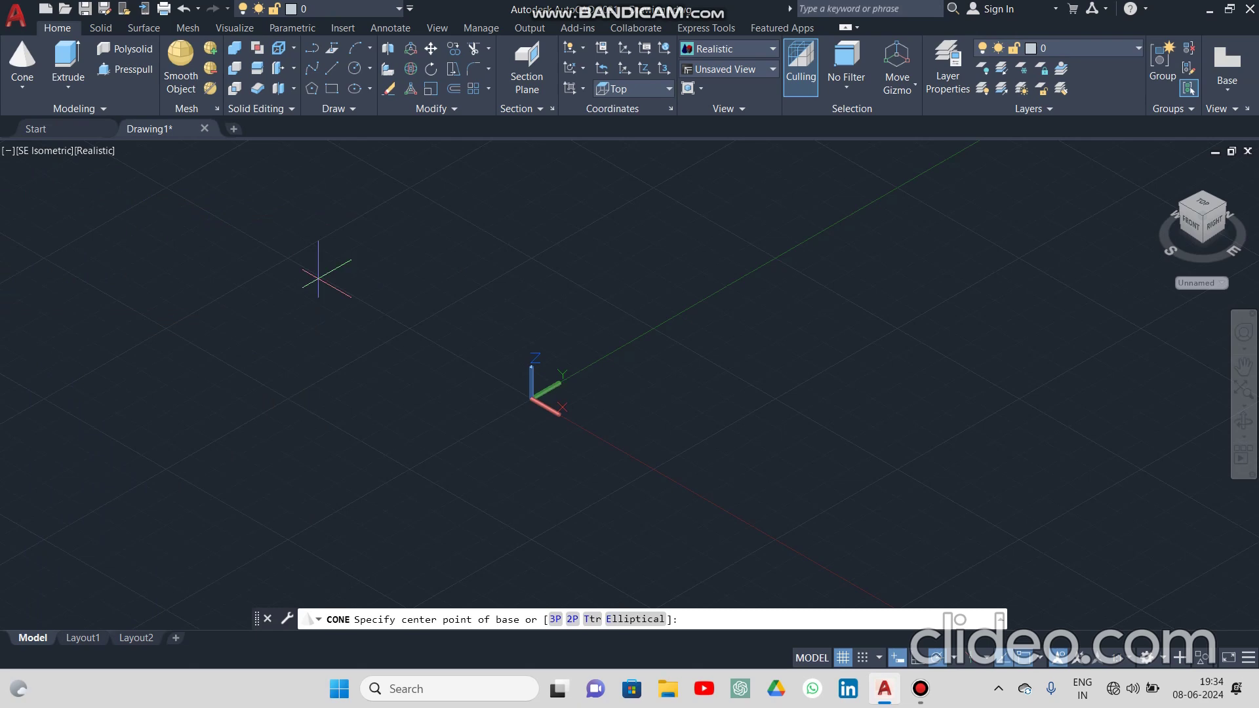
click(802, 413)
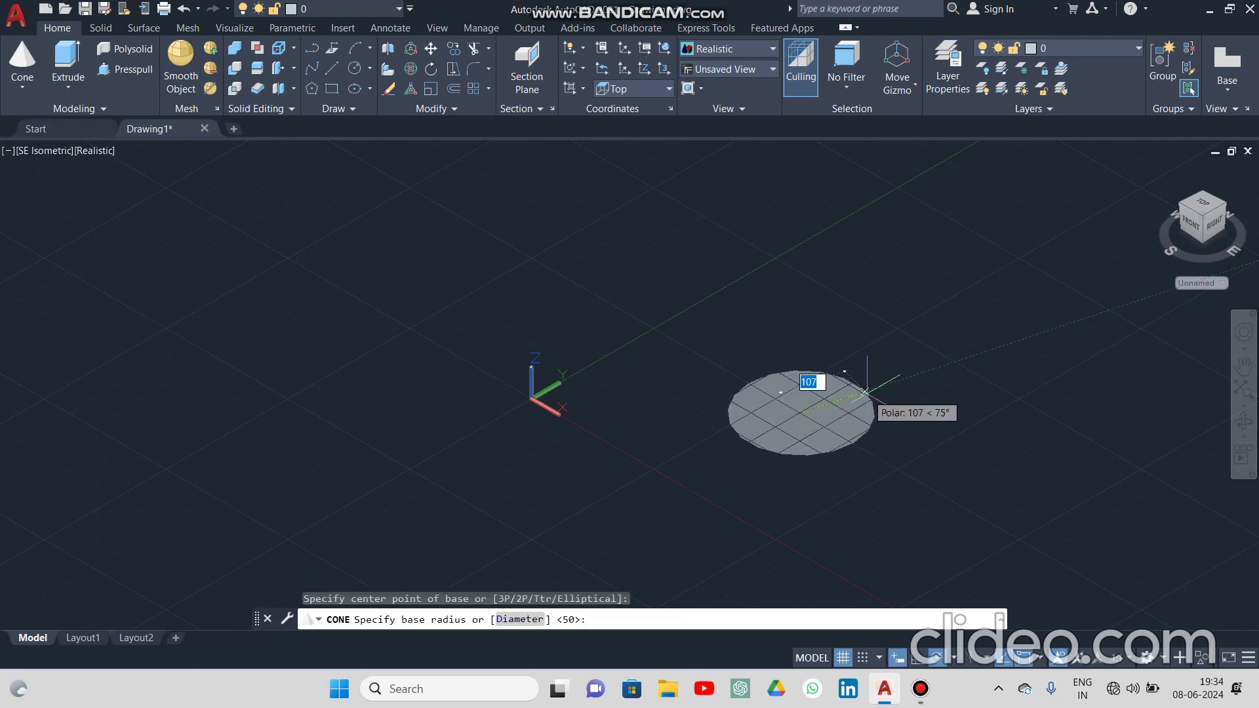
text(50)
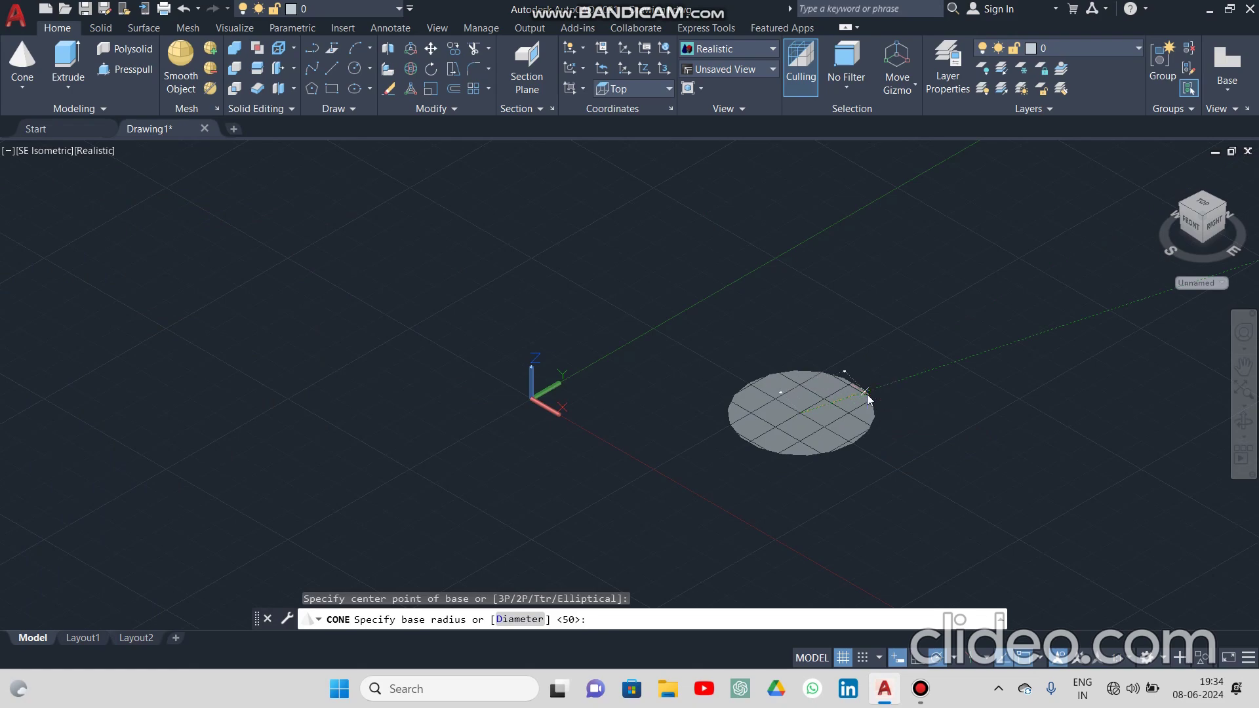
key(Return)
scroll(833, 348, up, 3)
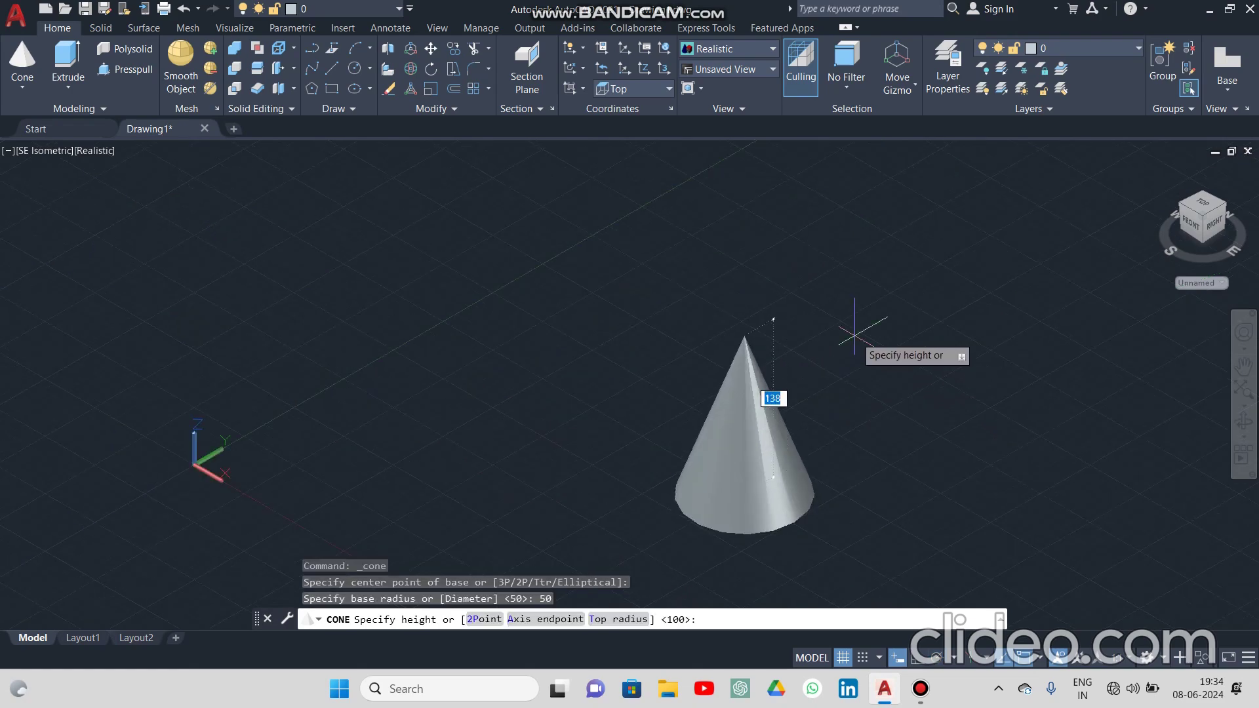
text(100)
key(Return)
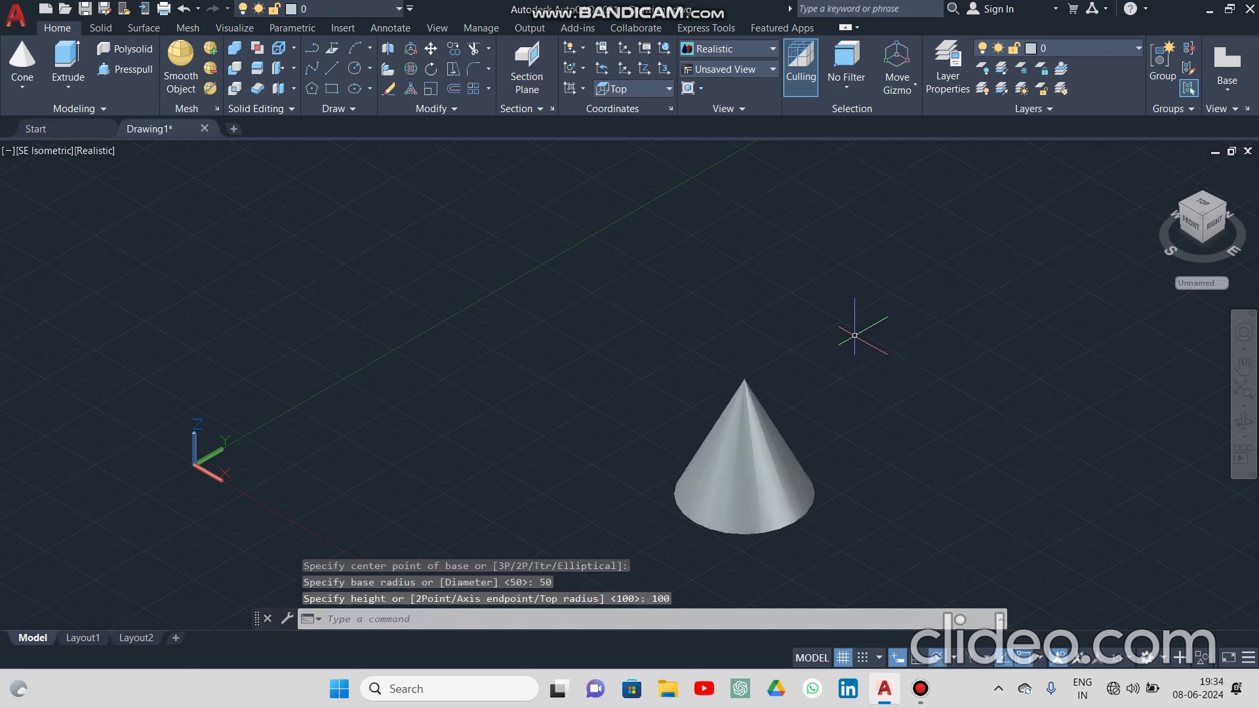
Create a four-sided solid pyramid behind the cone with a base radius of 50 and a height of 100 units.
scroll(782, 524, down, 2)
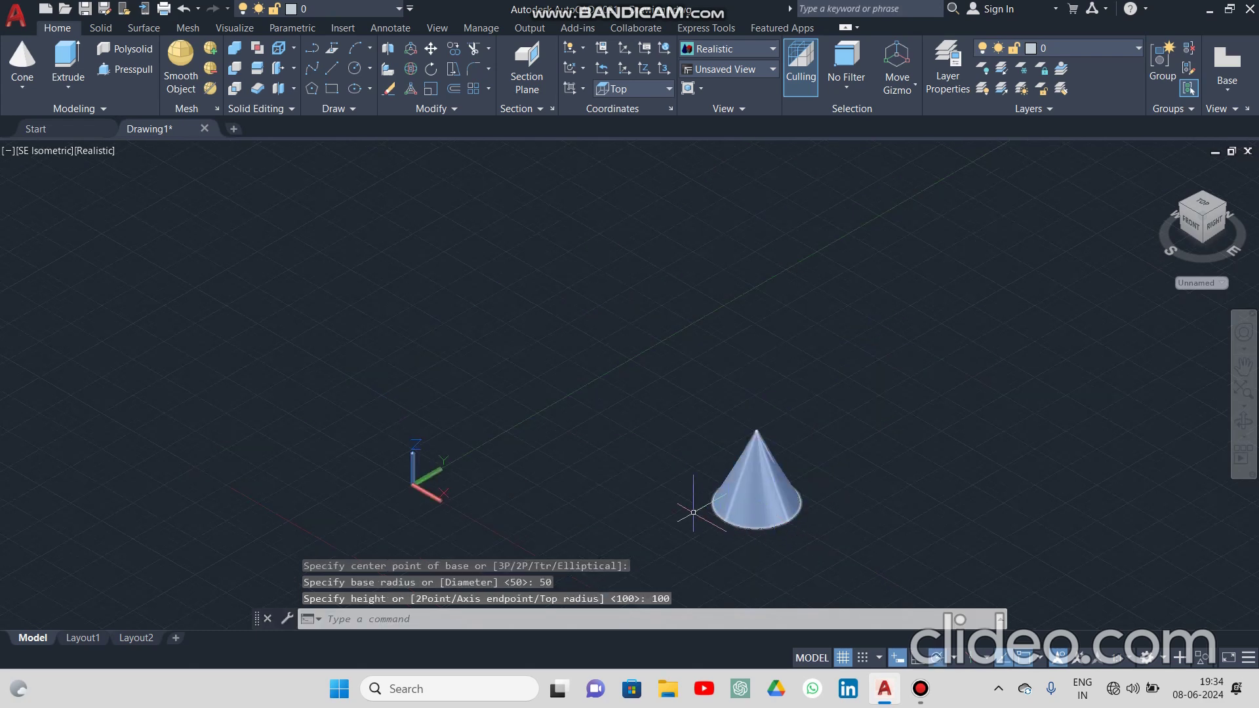
click(19, 89)
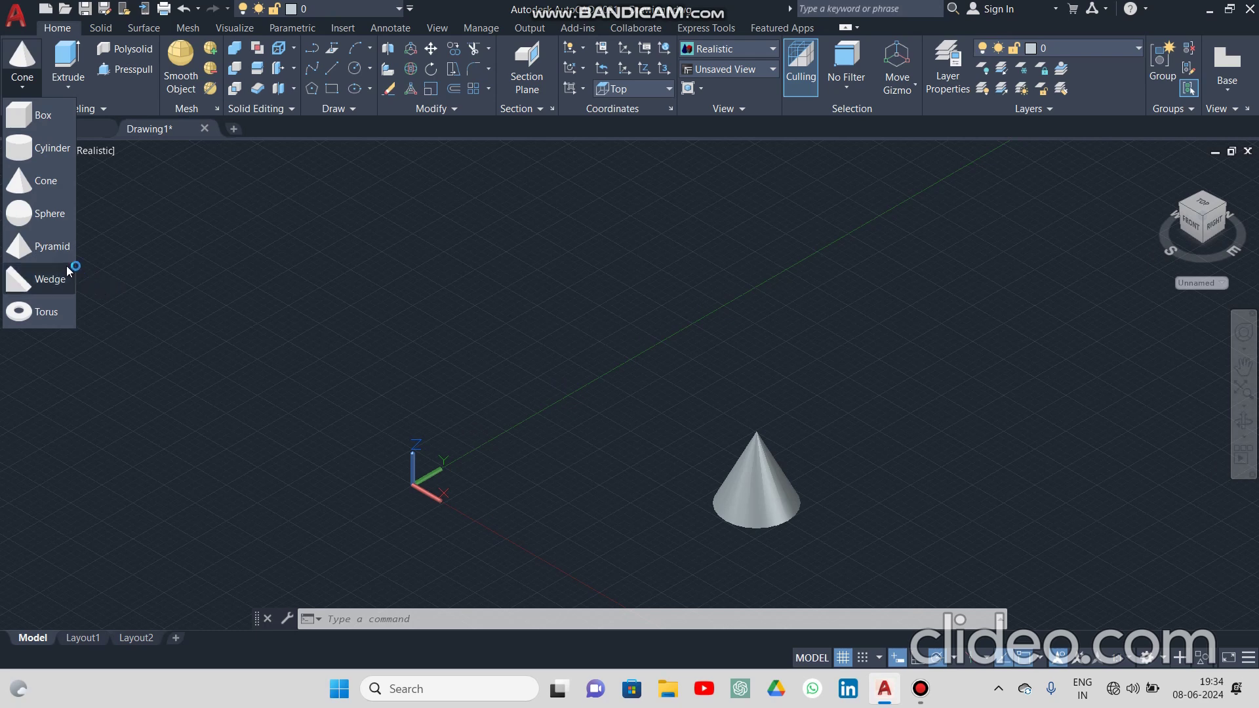
click(50, 248)
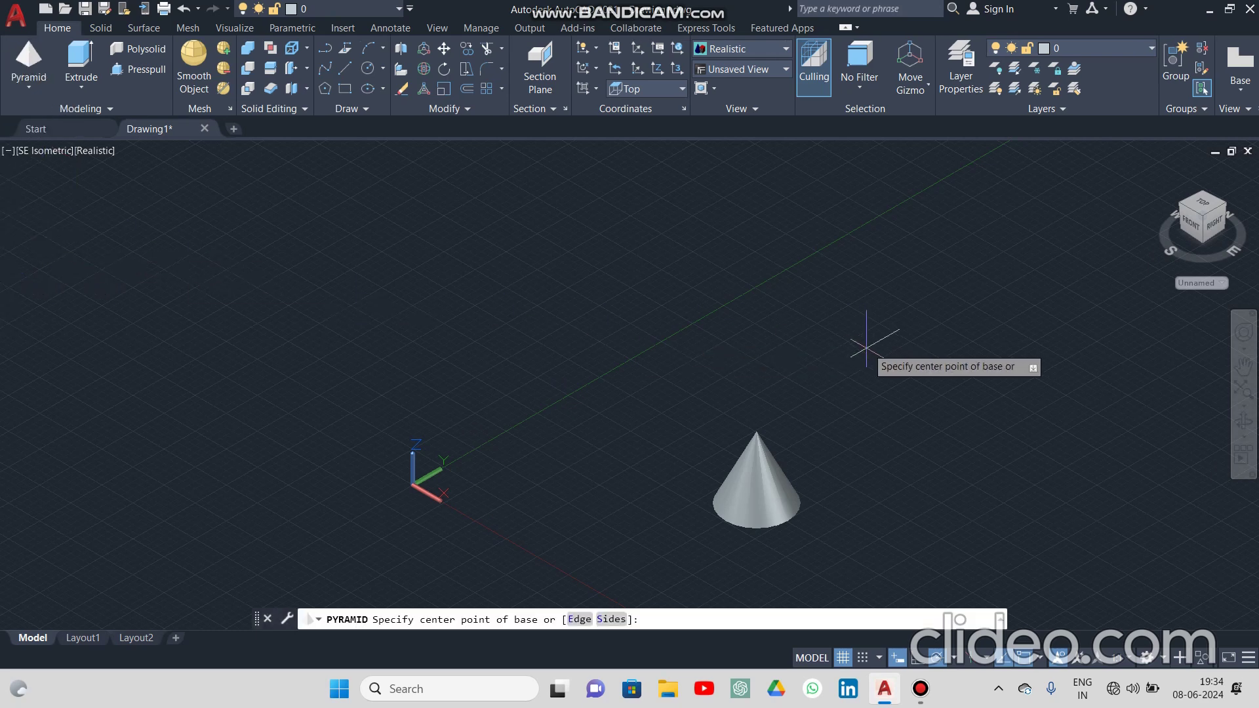
click(863, 385)
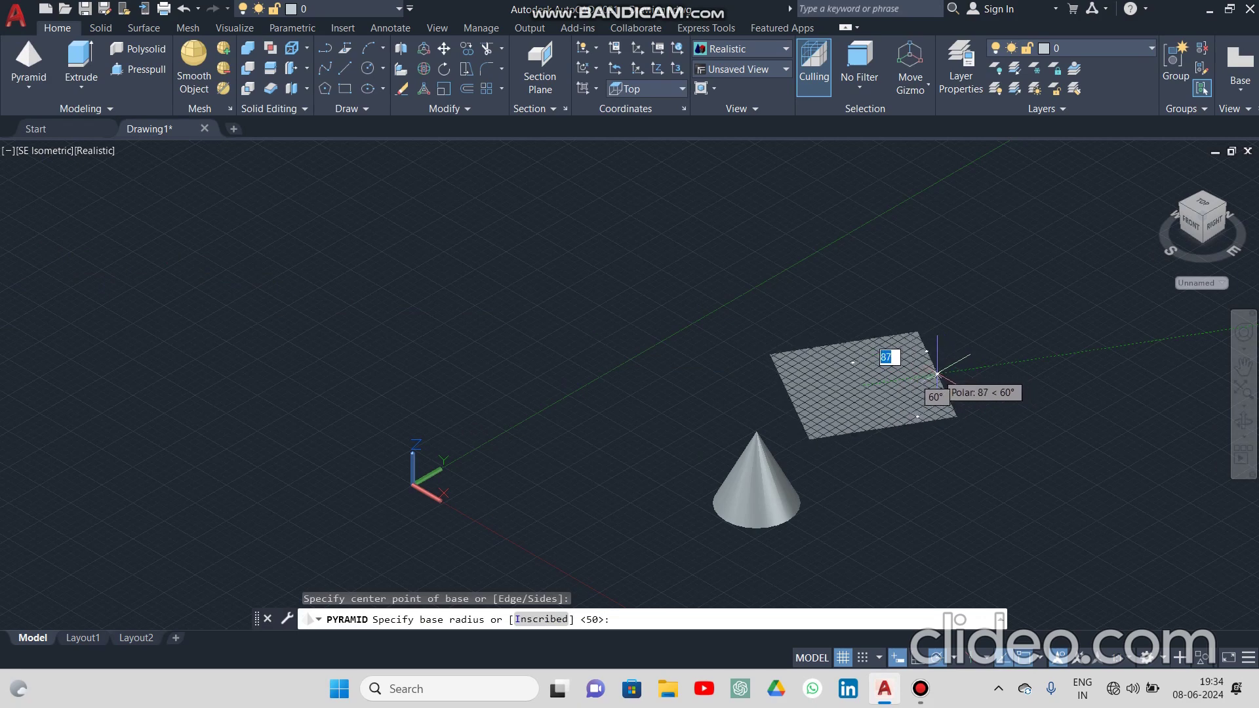
text(50)
key(Return)
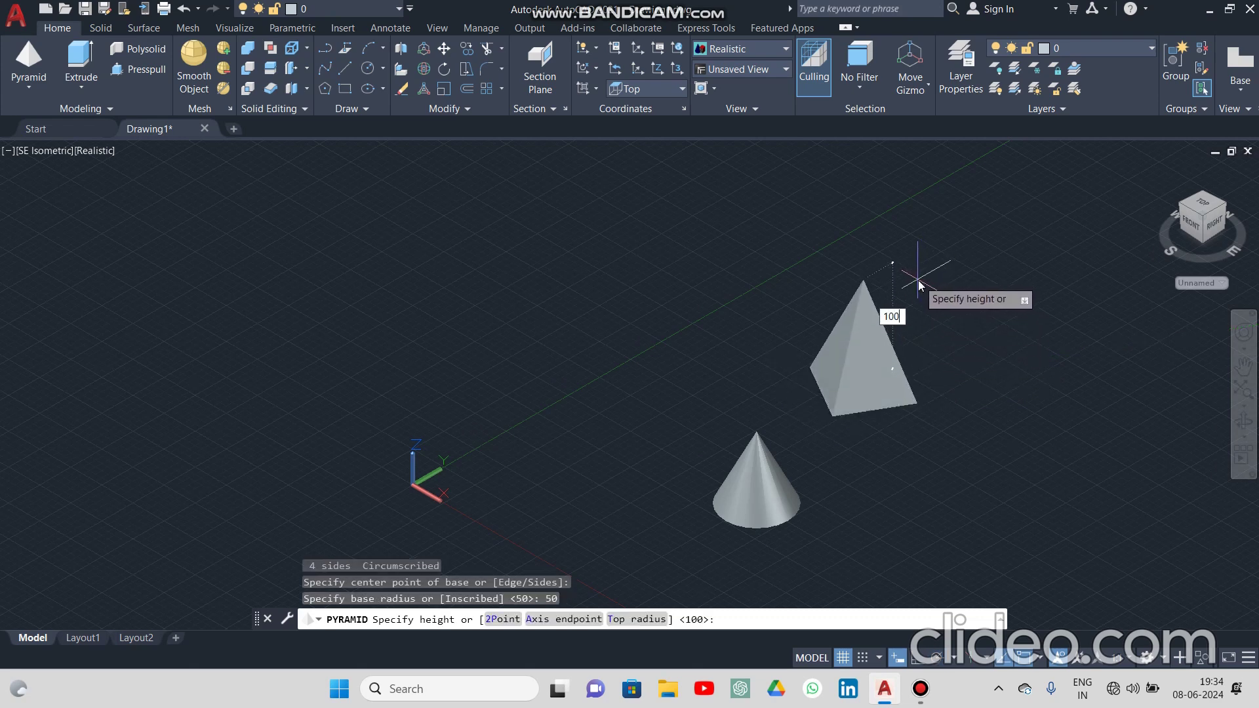
key(Return)
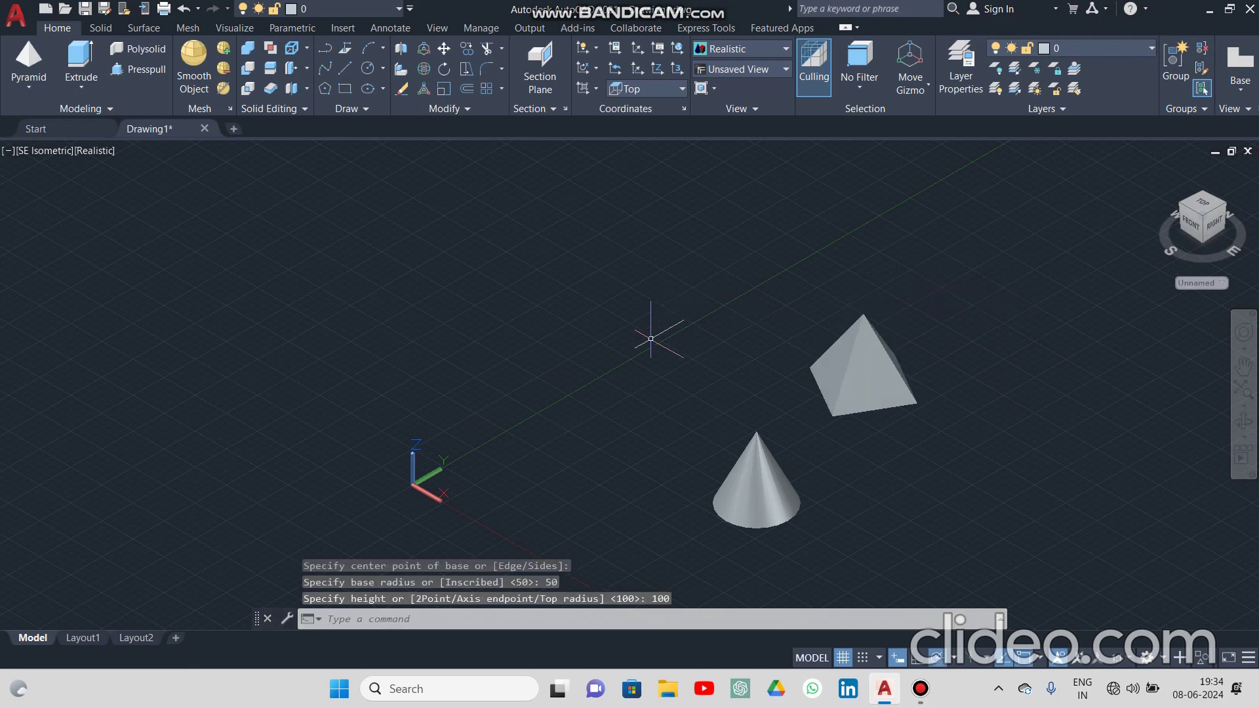
Delete both the cone and the pyramid from the drawing.
mouse_move(653, 359)
shift+middle_down()
mouse_move(533, 273)
mouse_move(632, 247)
mouse_move(693, 358)
mouse_move(658, 371)
mouse_move(610, 351)
mouse_move(603, 326)
shift+middle_up()
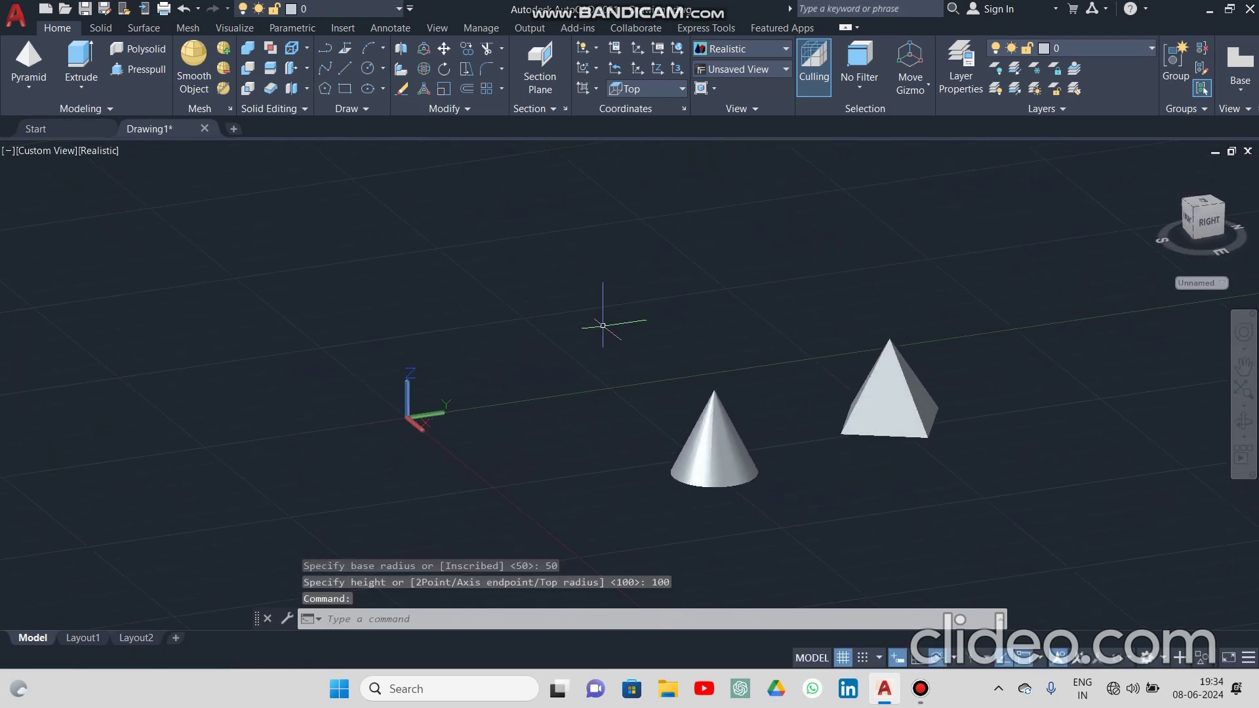
click(29, 86)
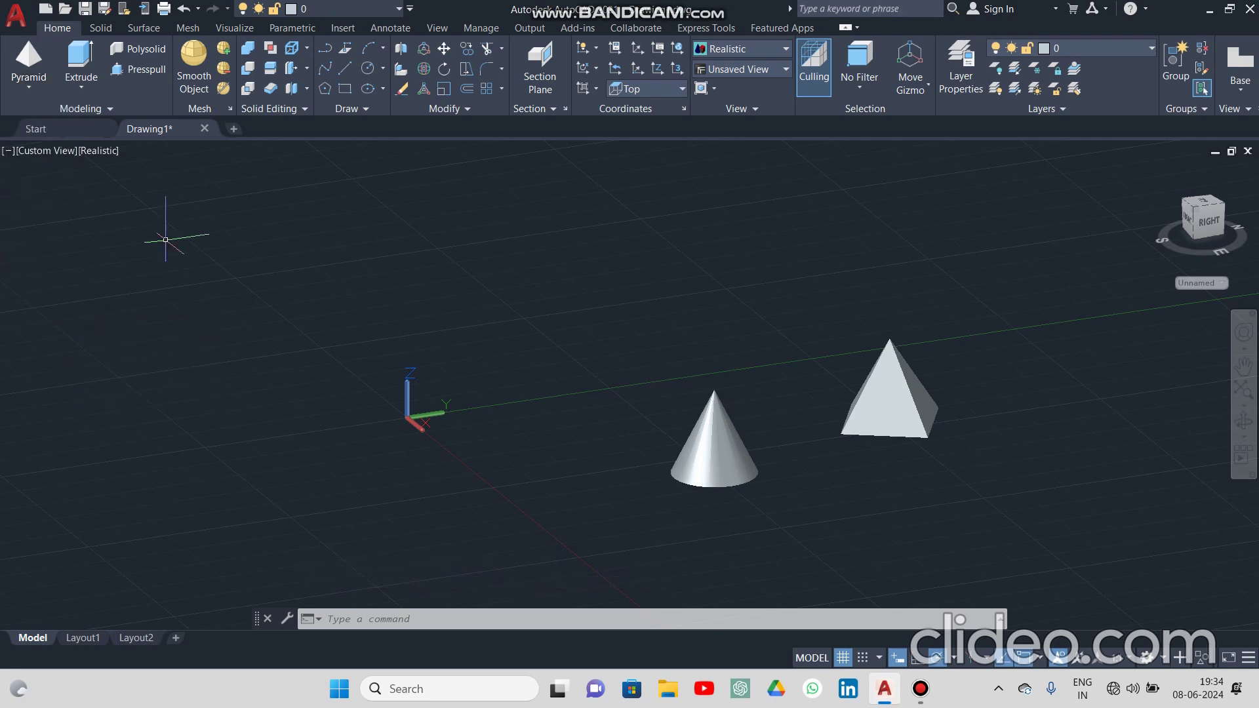
click(82, 80)
click(601, 207)
click(1075, 523)
key(Delete)
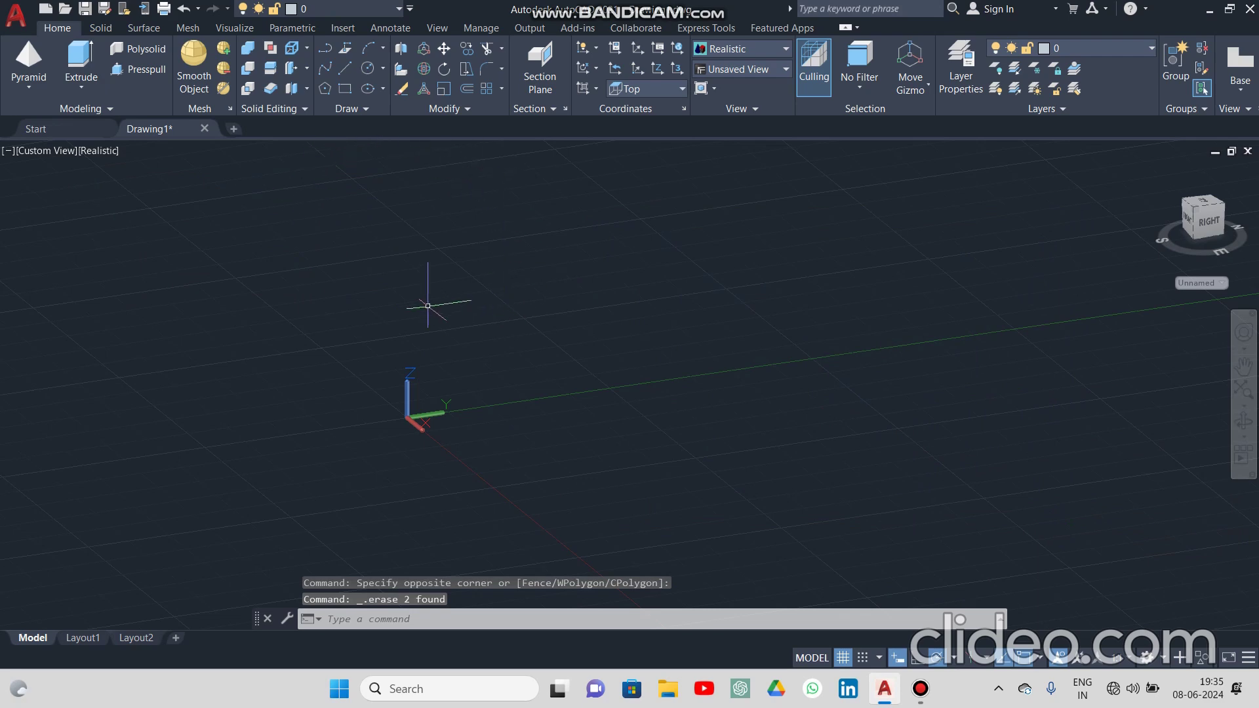
Draw a rectangle of about 194 by 112 units on the ground plane, away from the origin.
click(341, 94)
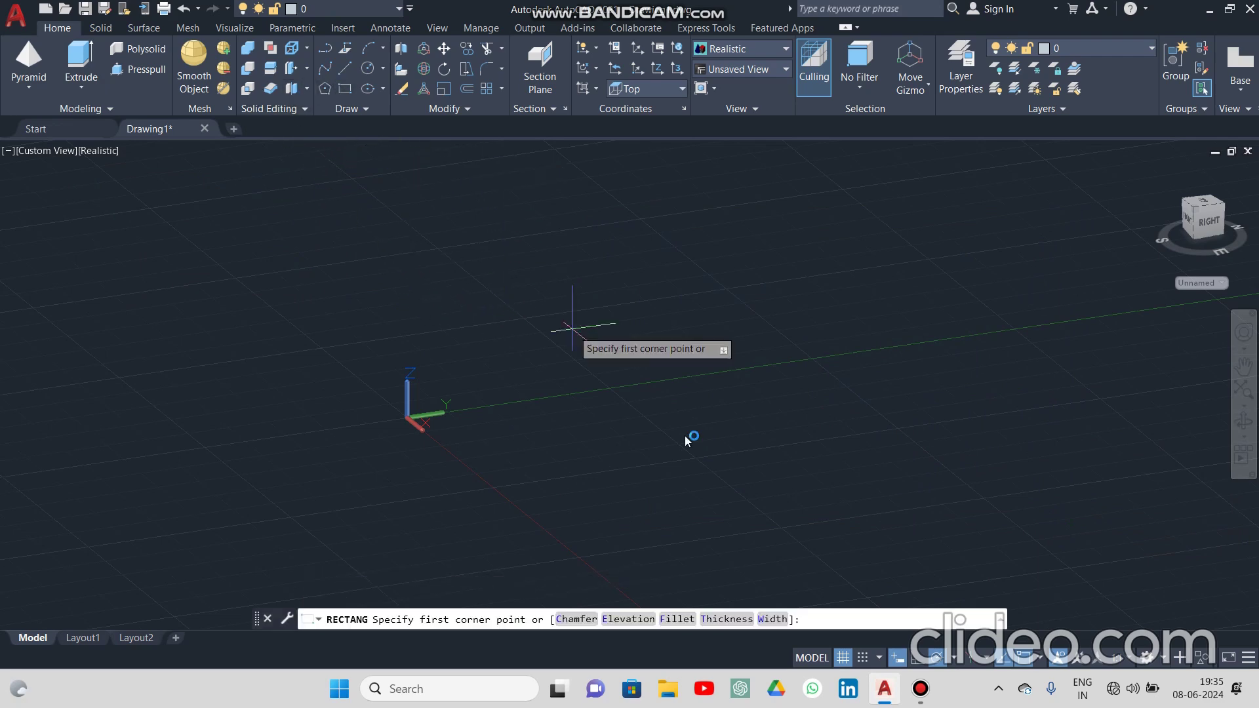
click(727, 452)
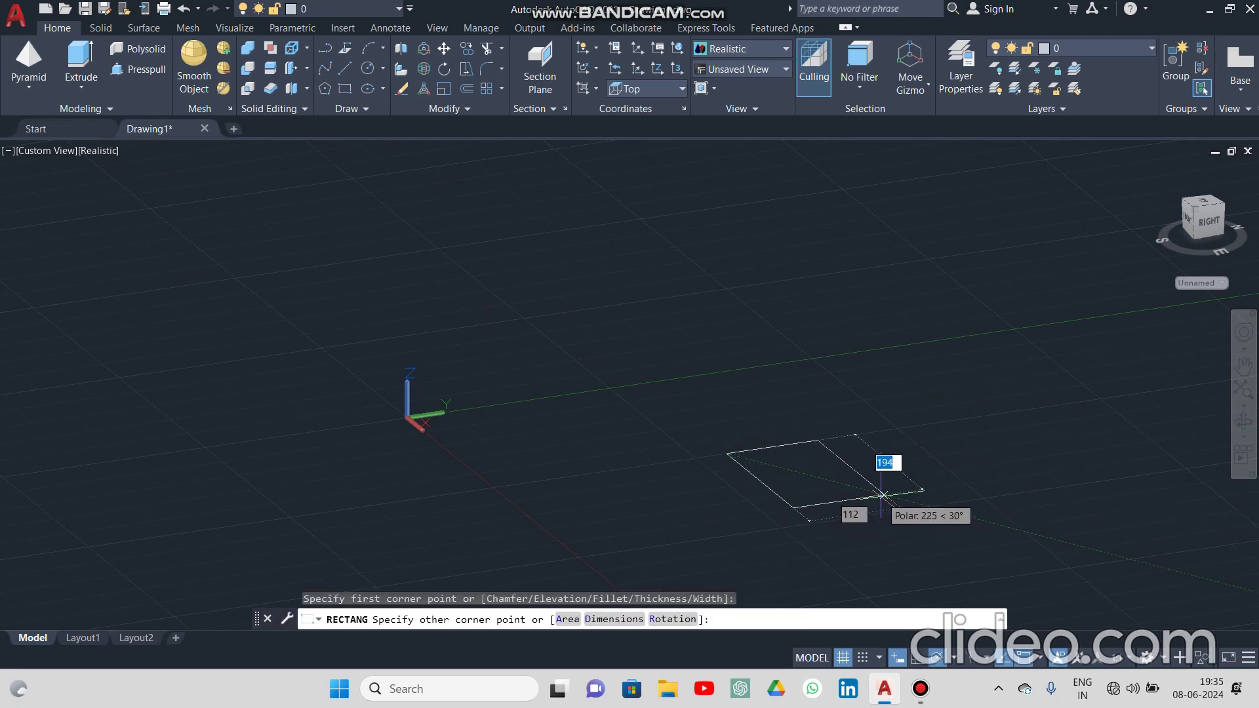
click(880, 496)
key(Escape)
Draw a circle with a radius of about 50 units behind the rectangle.
middle_drag(571, 422, 315, 465)
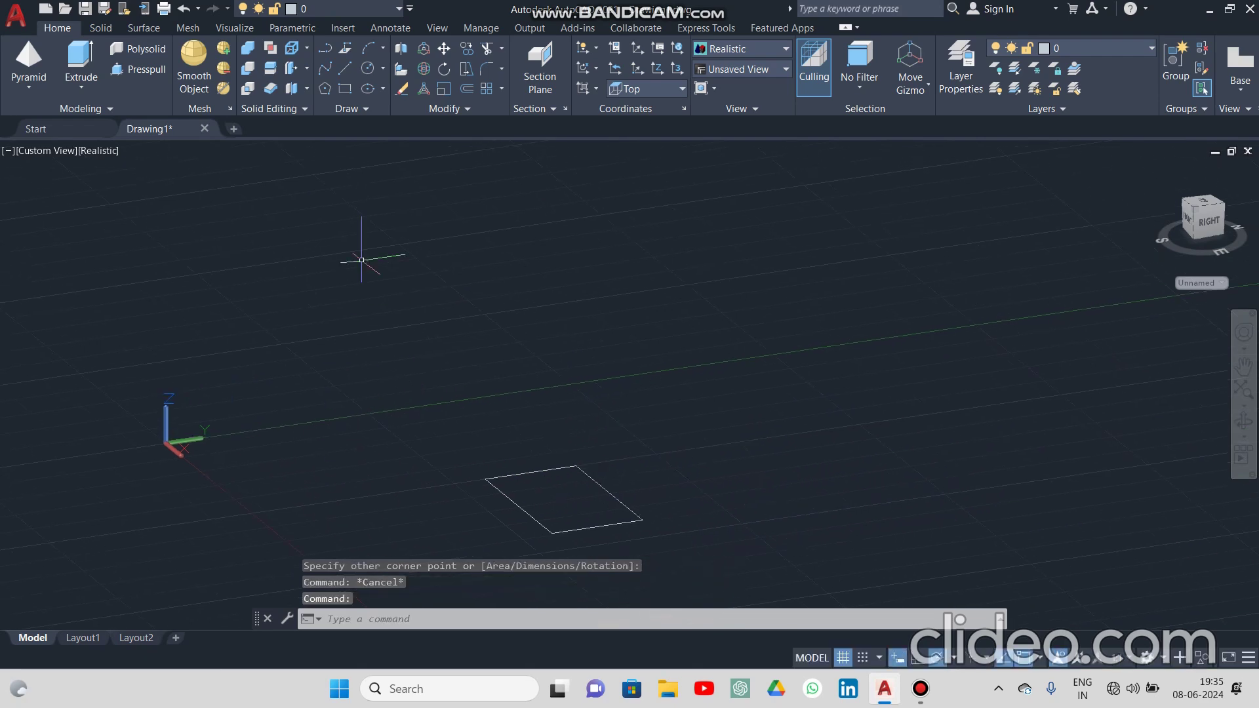
click(366, 74)
click(659, 413)
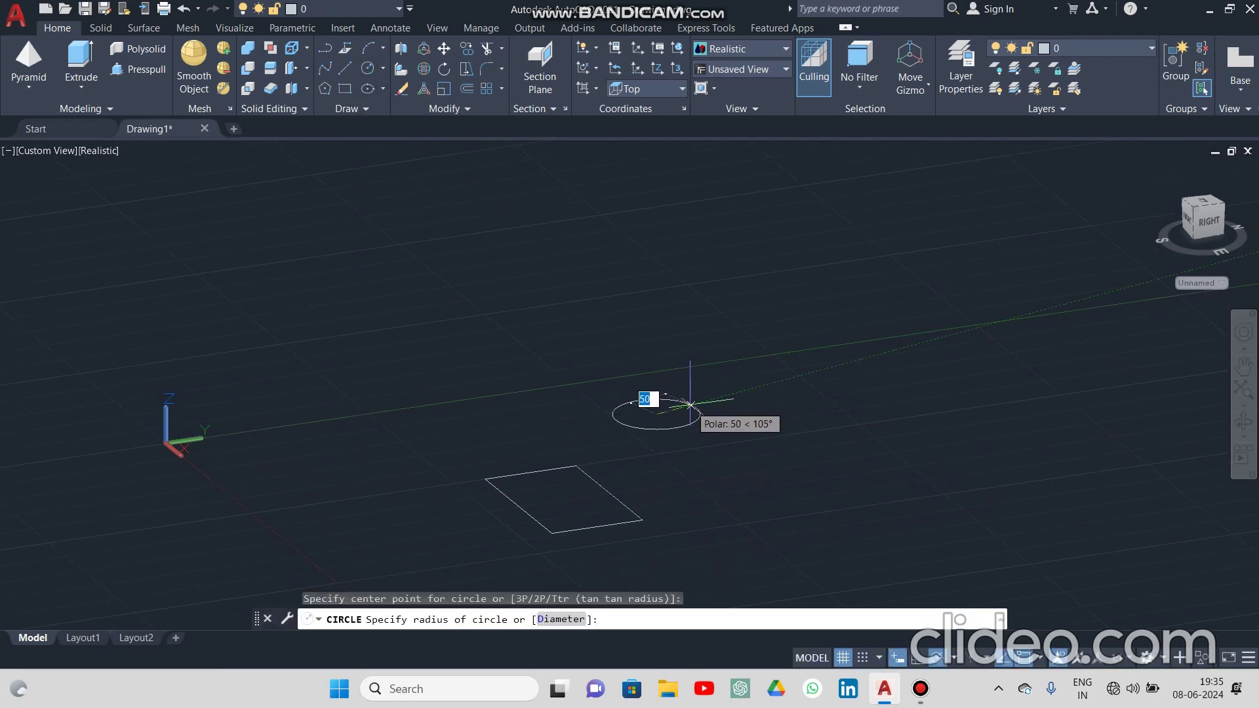
click(690, 404)
key(Escape)
key(Escape)
key(Escape)
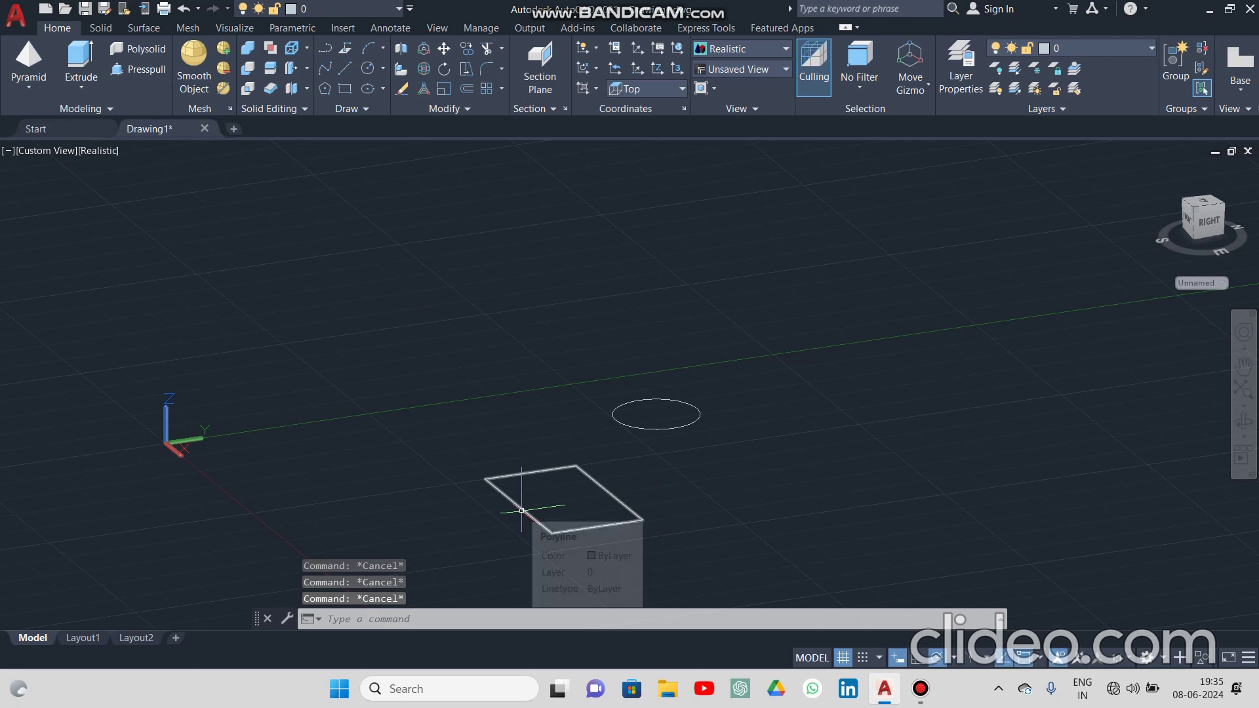
Try to loft a solid using the rectangle and the circle each as a single cross section.
click(80, 87)
click(77, 147)
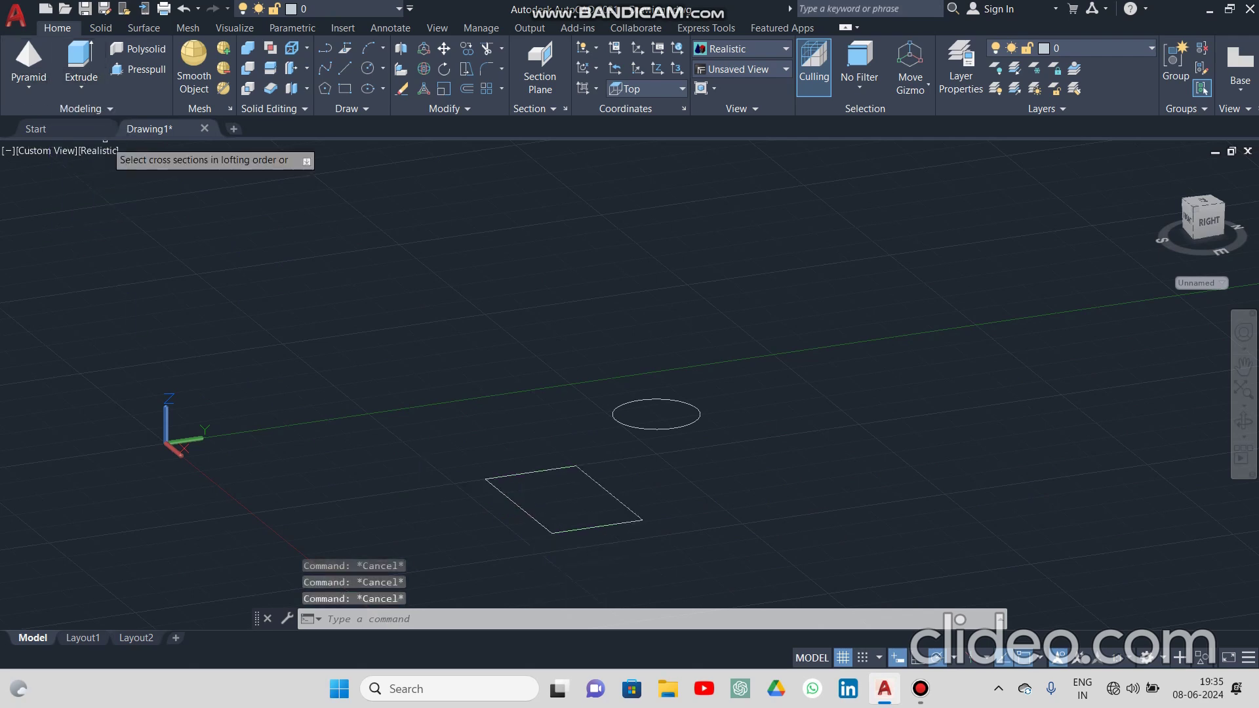
click(502, 487)
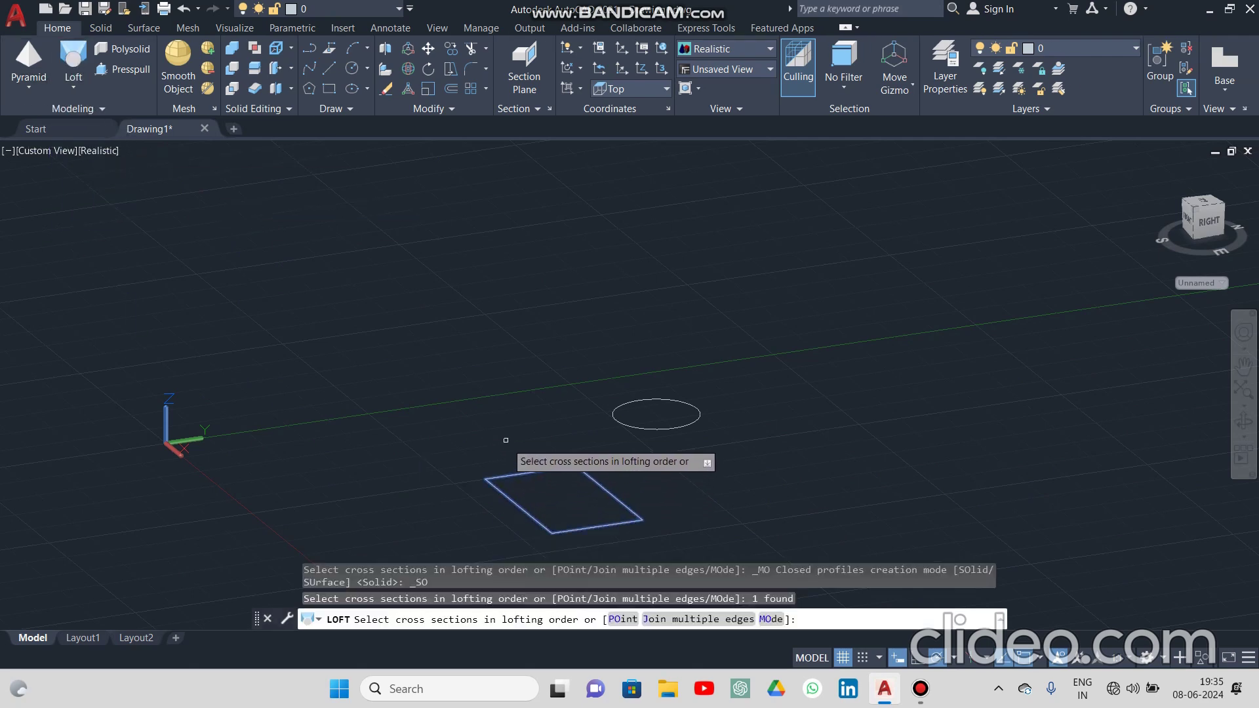
key(Return)
click(632, 427)
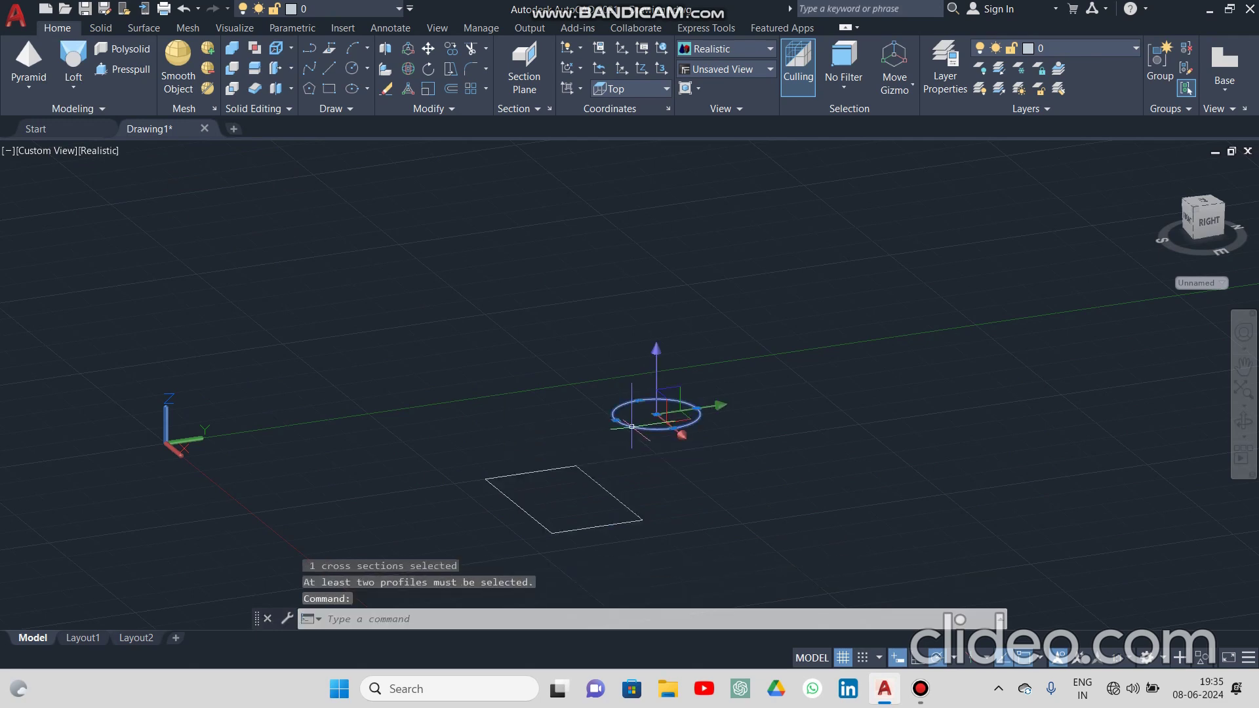
click(74, 79)
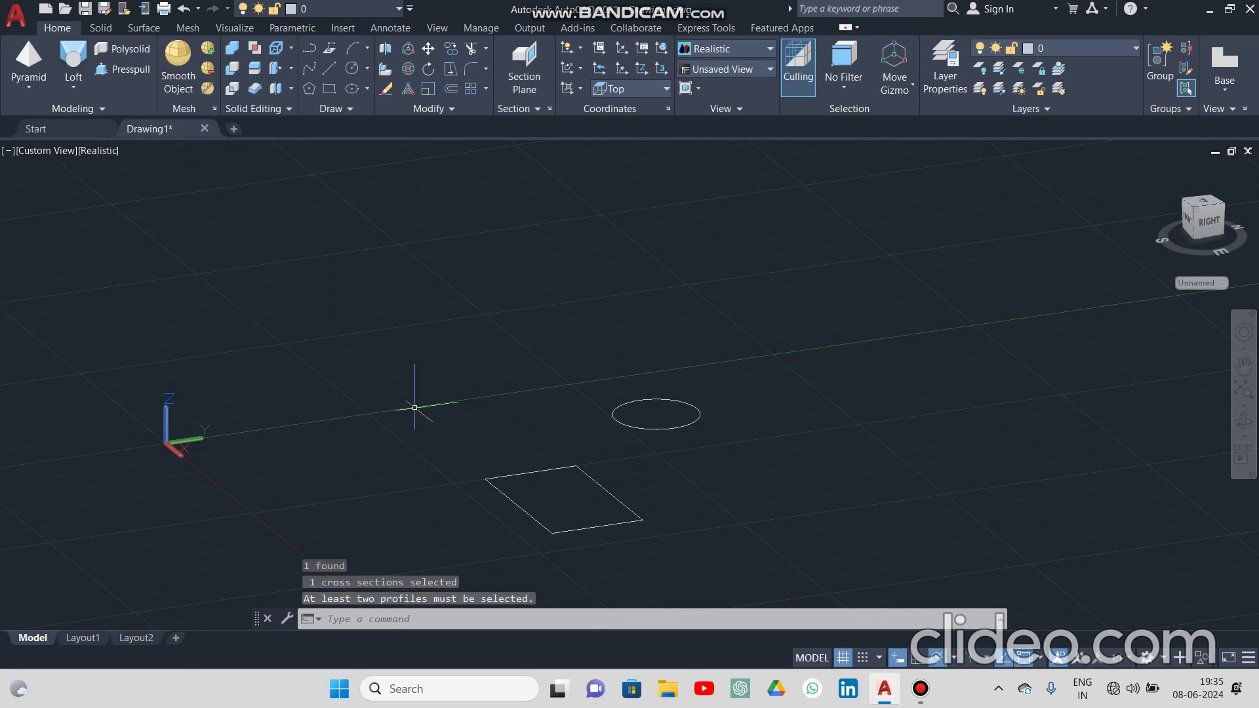
Try to loft the rectangle and the circle together as cross sections with the Path option, using the rectangle as the path.
click(73, 65)
click(502, 491)
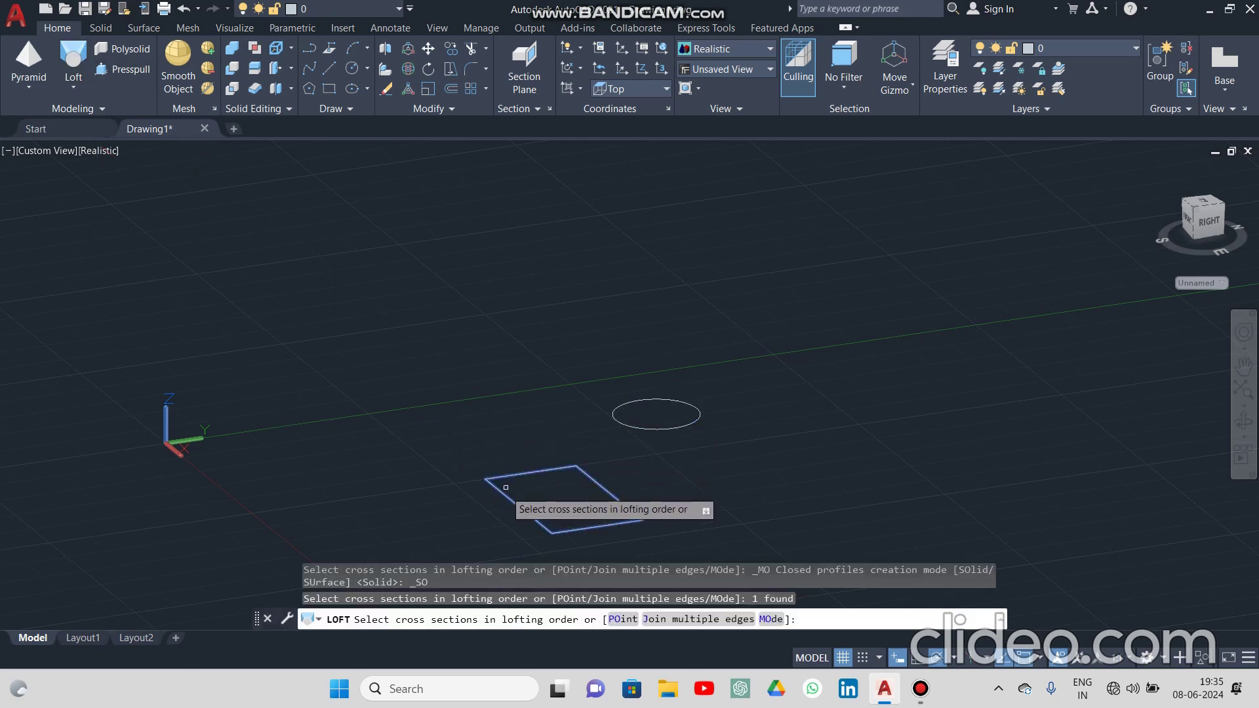
click(631, 424)
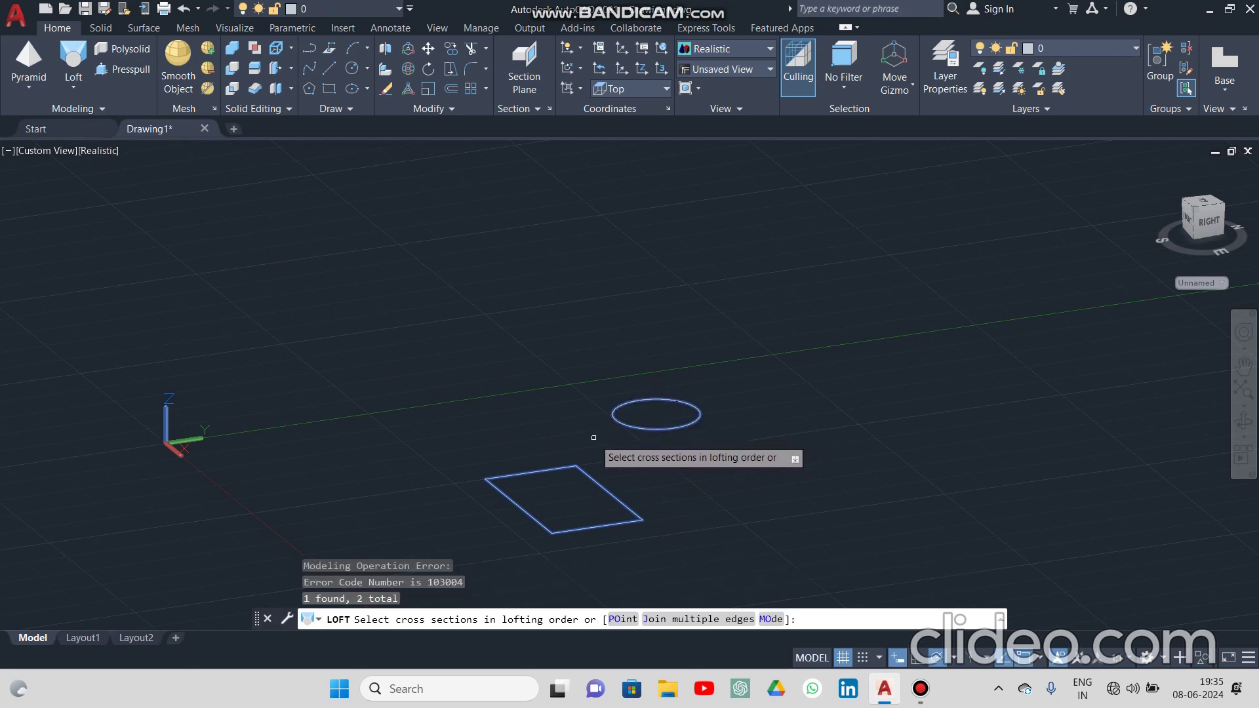
key(Return)
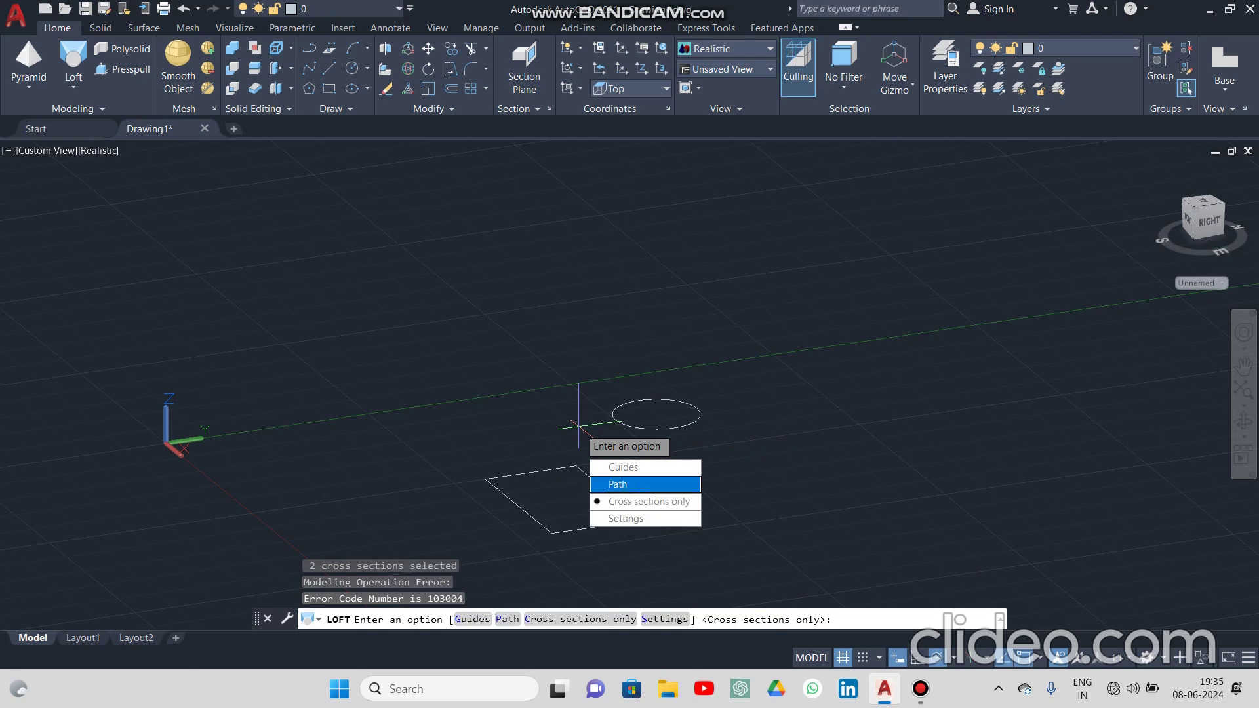
click(629, 484)
click(554, 464)
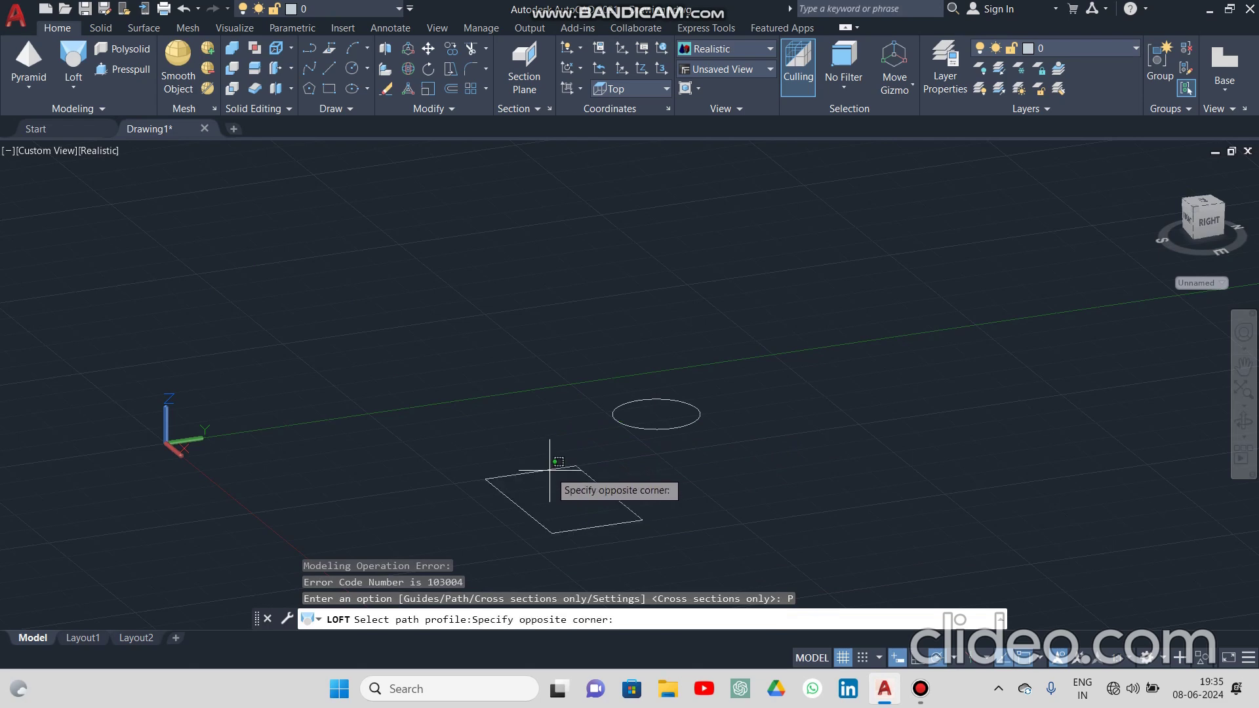
click(550, 470)
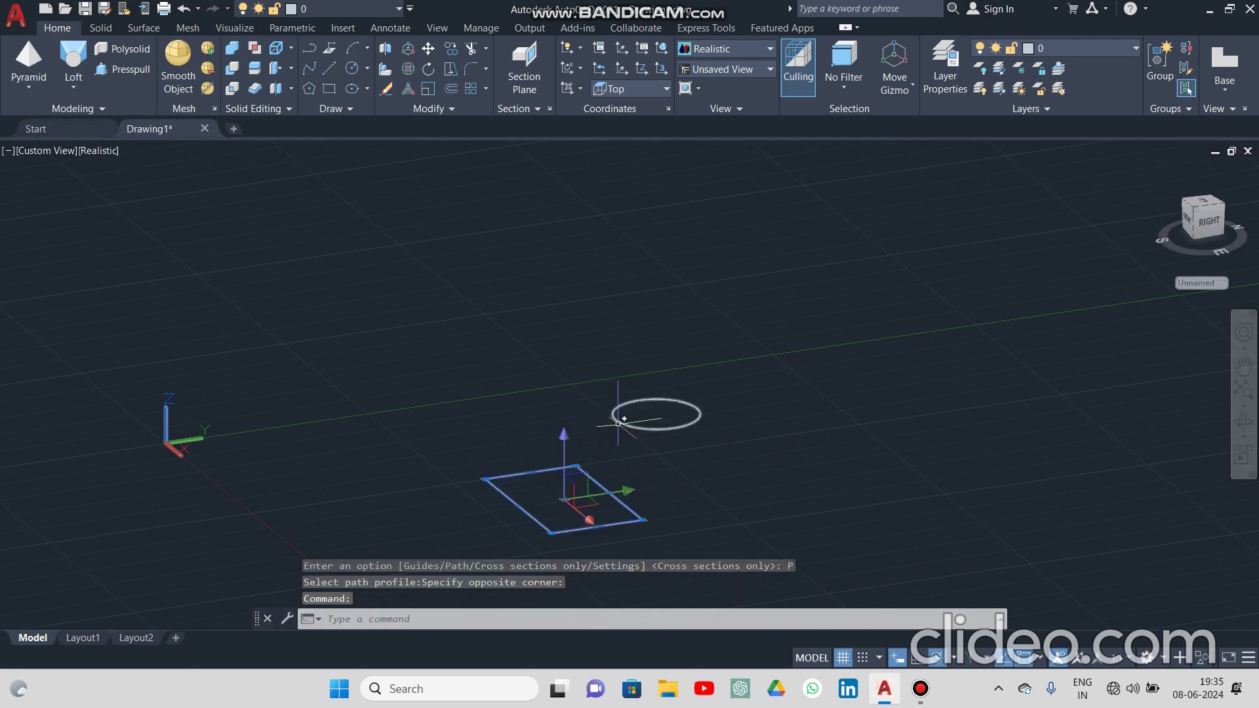
key(Escape)
key(Escape)
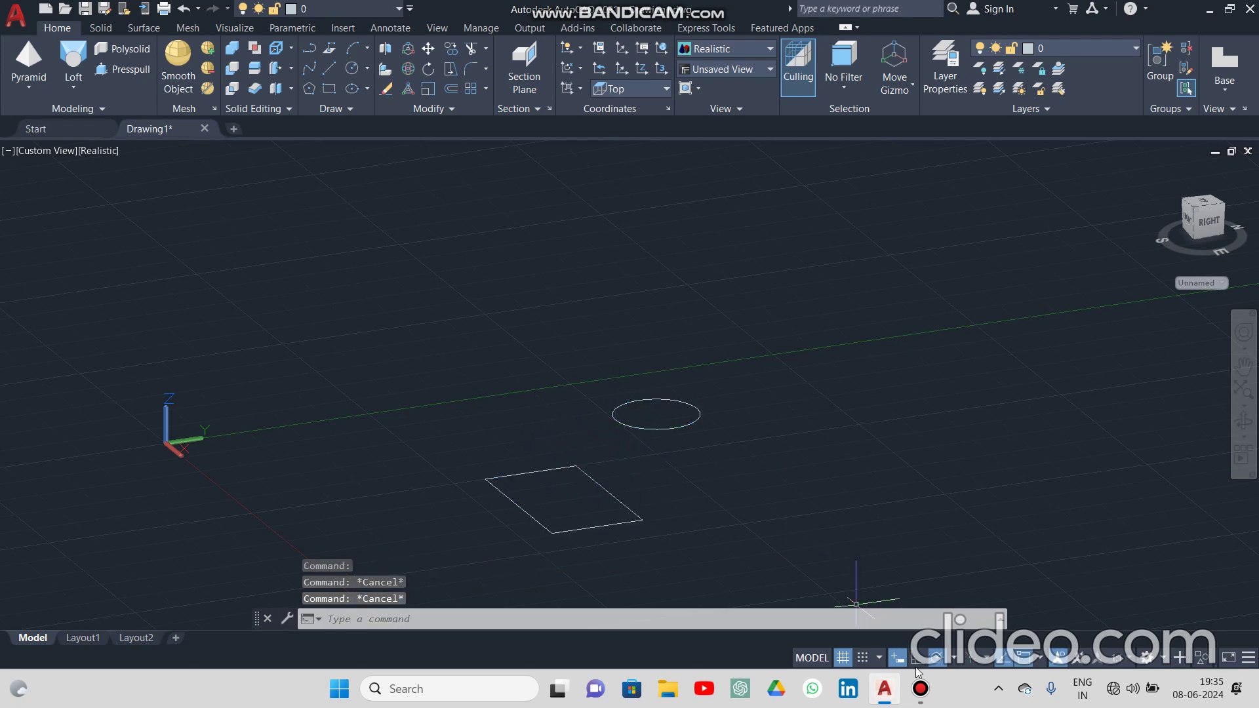
click(922, 692)
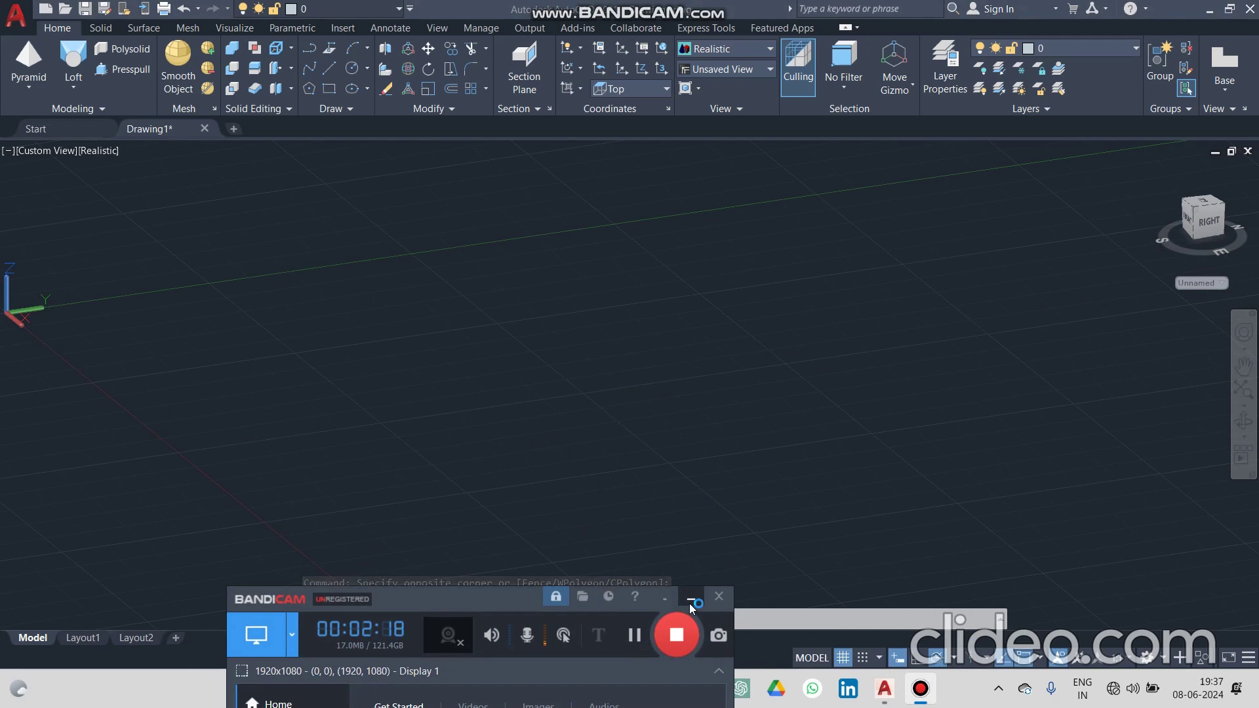
click(691, 600)
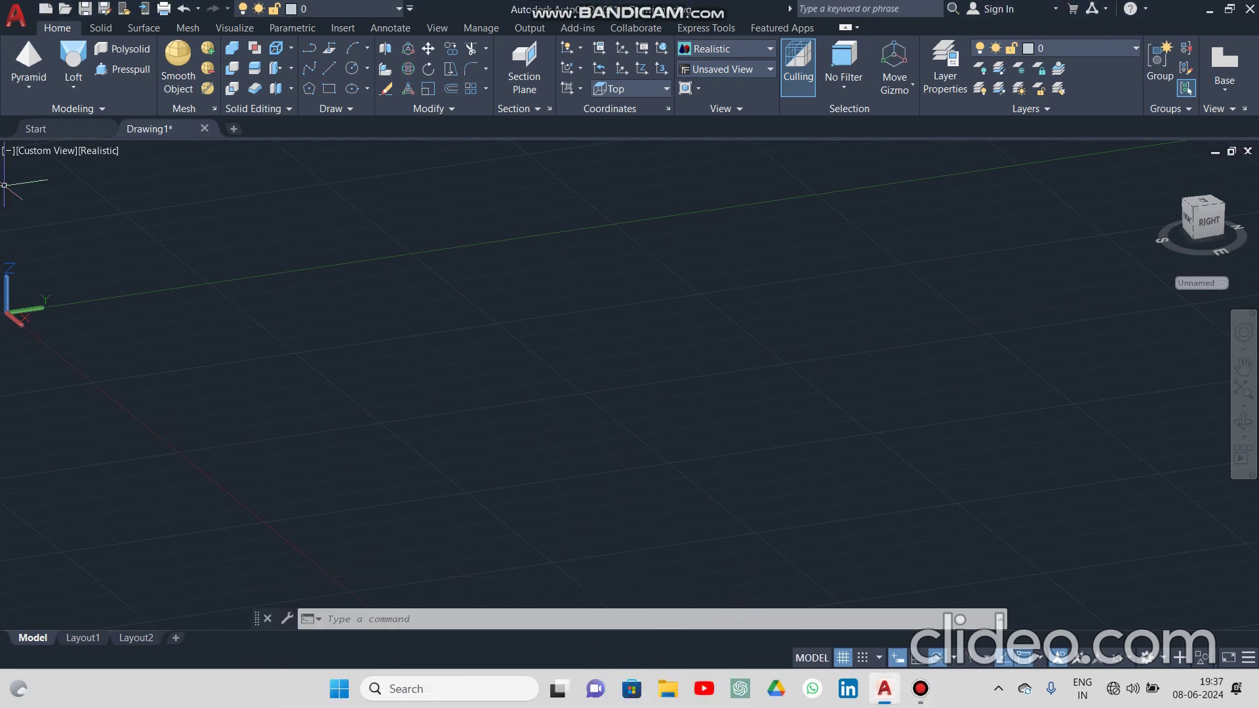
Draw a rectangle on the ground plane away from the origin, and a smaller circle centred inside it.
click(332, 90)
click(511, 399)
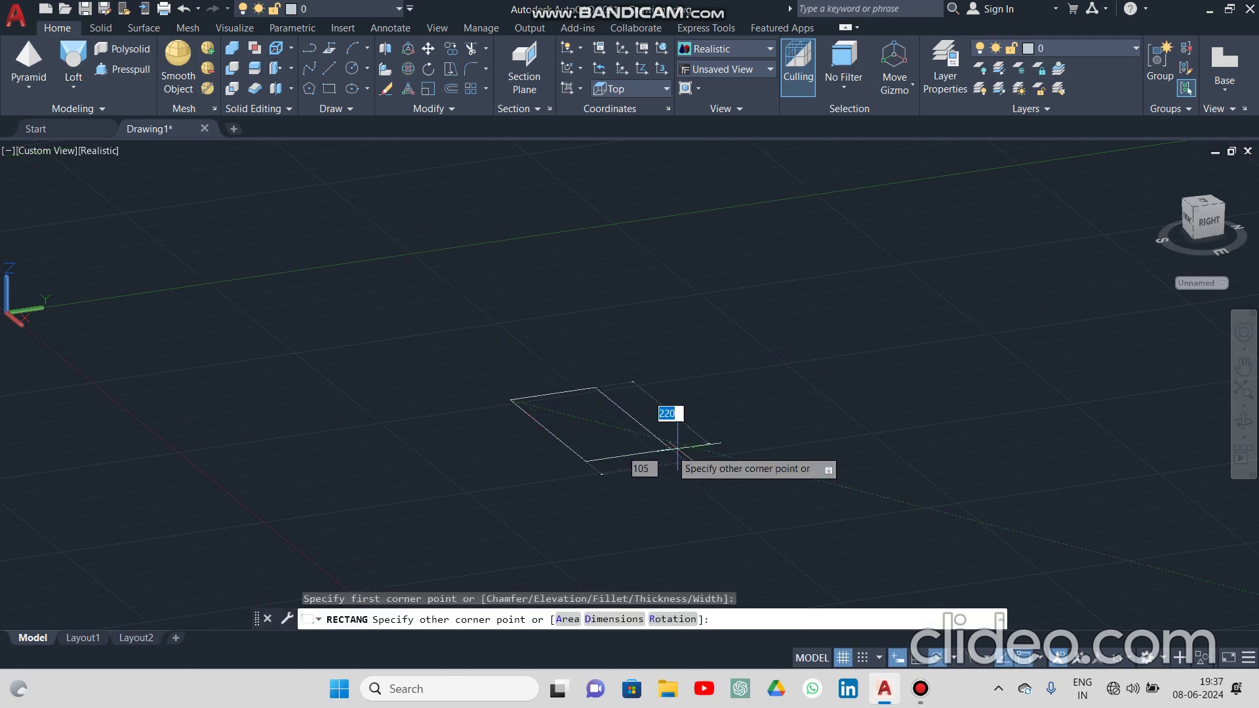
click(742, 446)
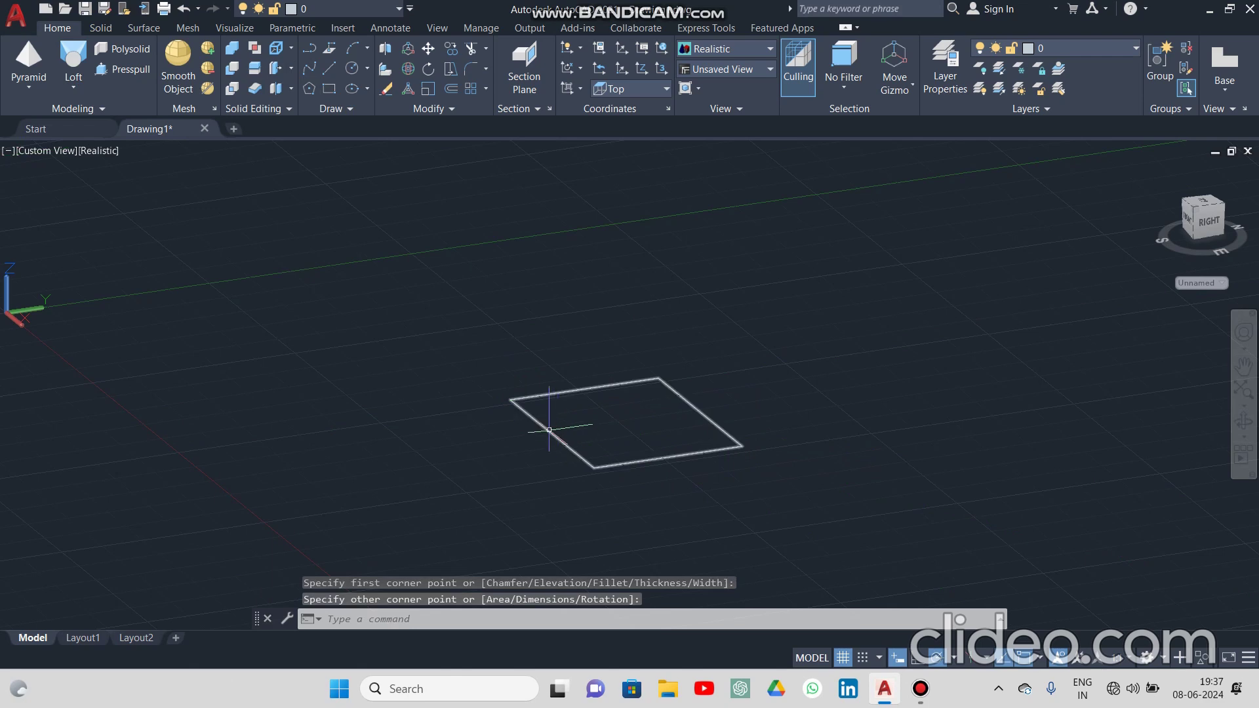
click(353, 70)
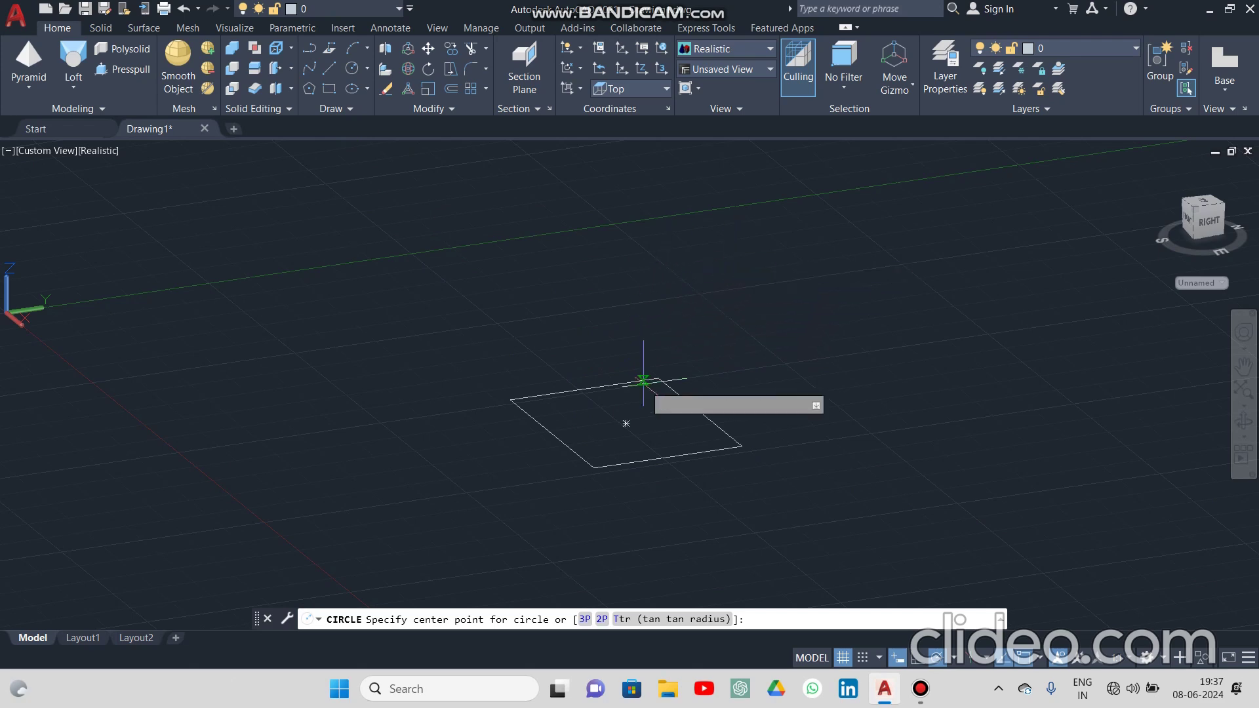
click(625, 423)
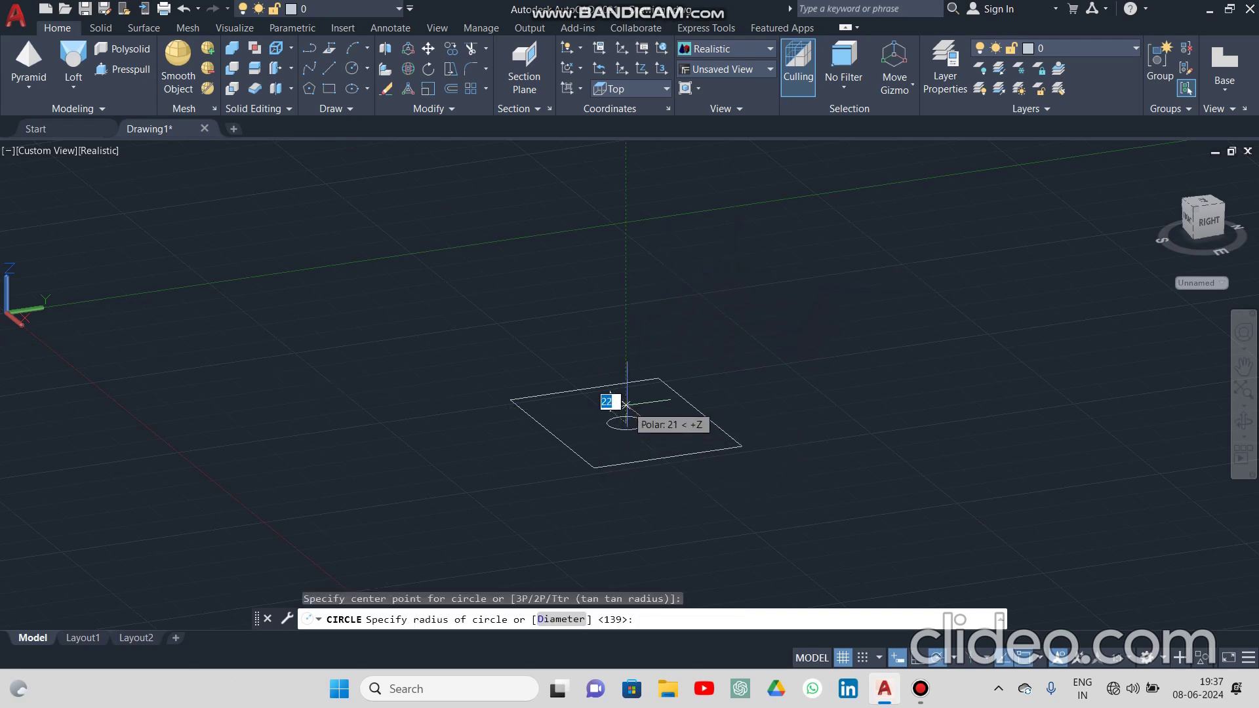
click(628, 405)
key(Escape)
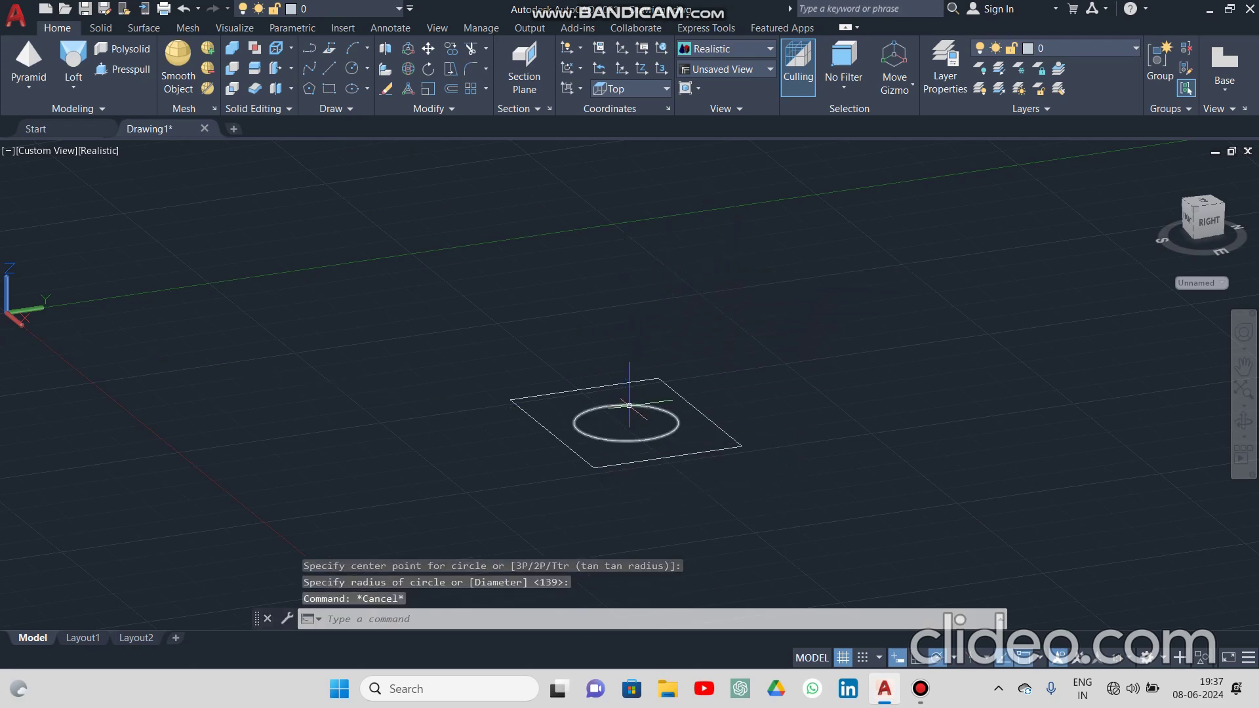
Move the circle straight up along the Z axis so it sits above the rectangle's centre.
click(574, 413)
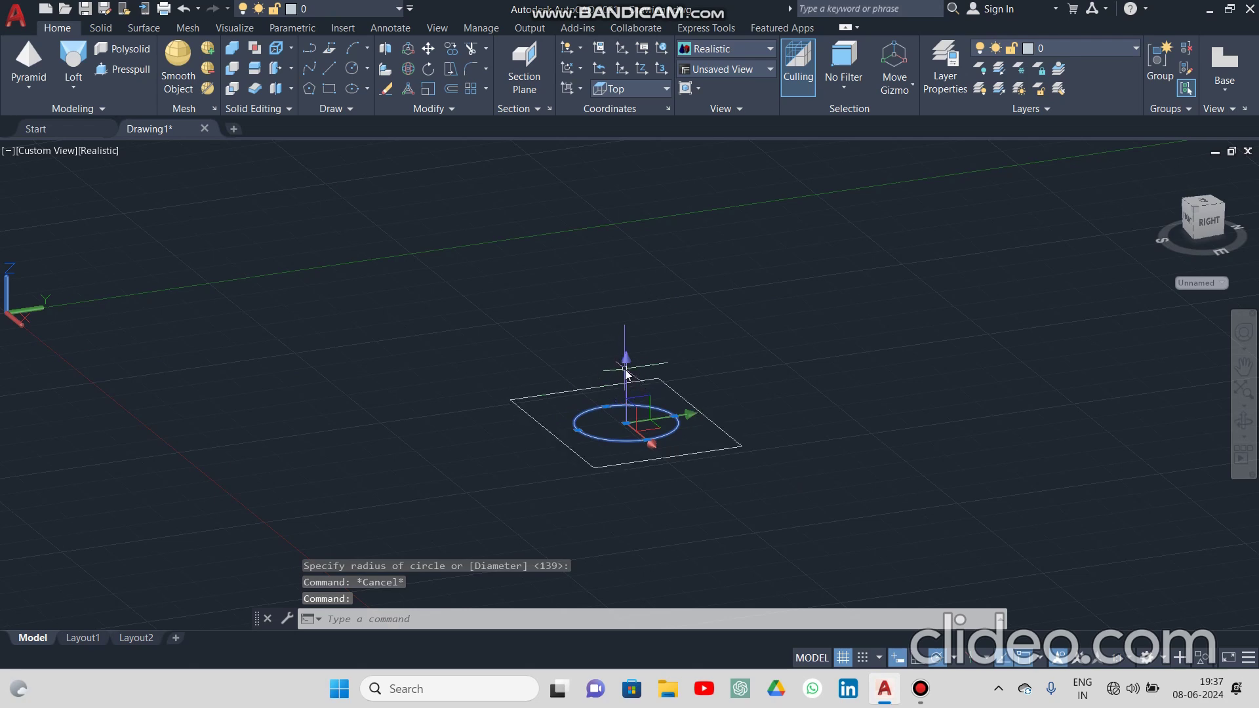
click(626, 423)
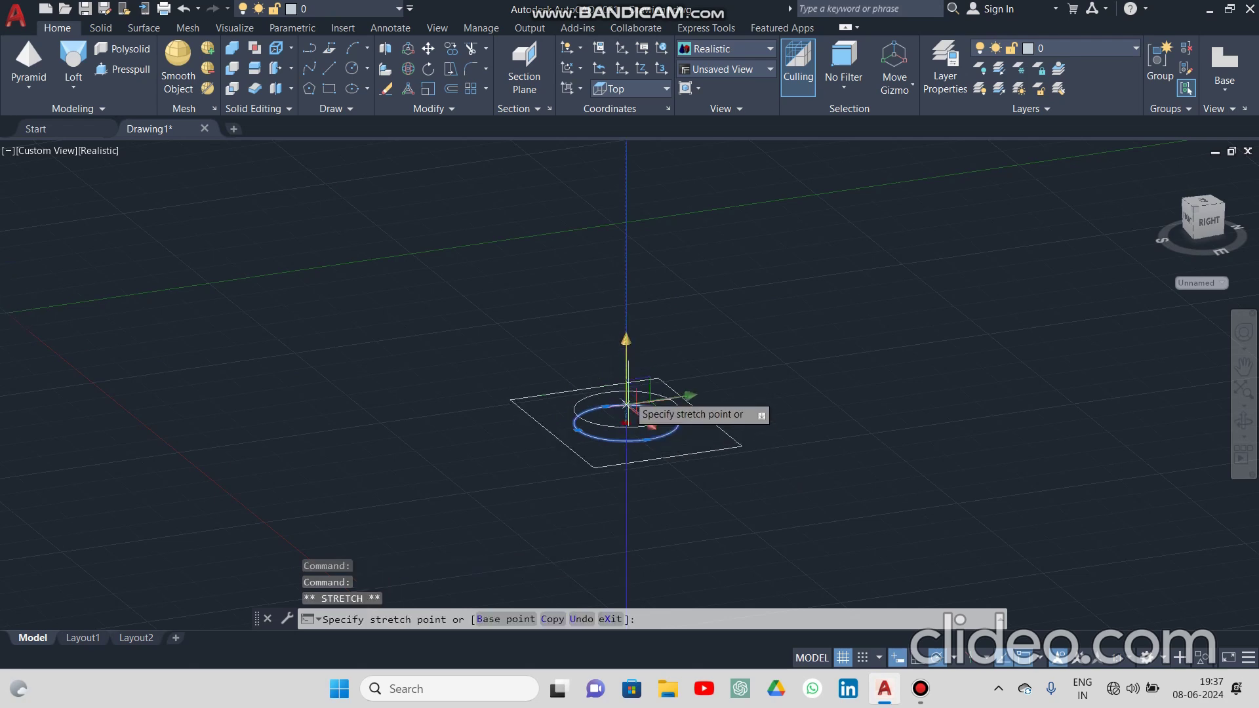
click(626, 310)
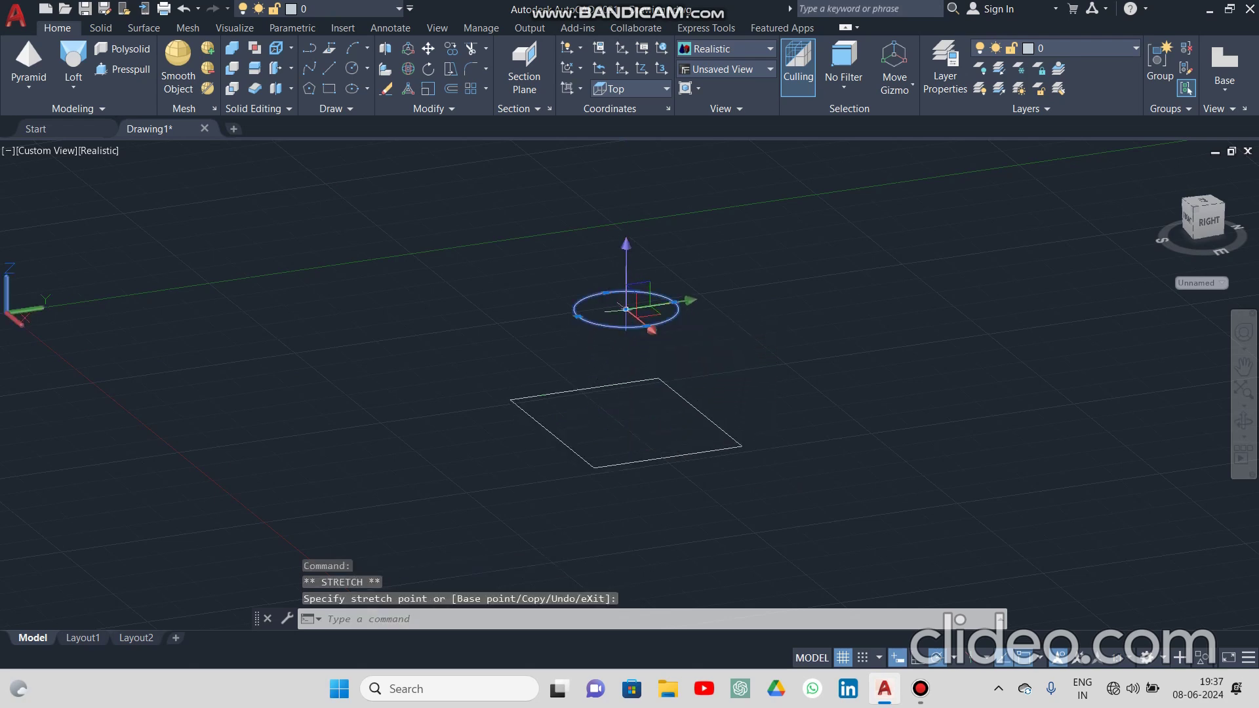
key(Escape)
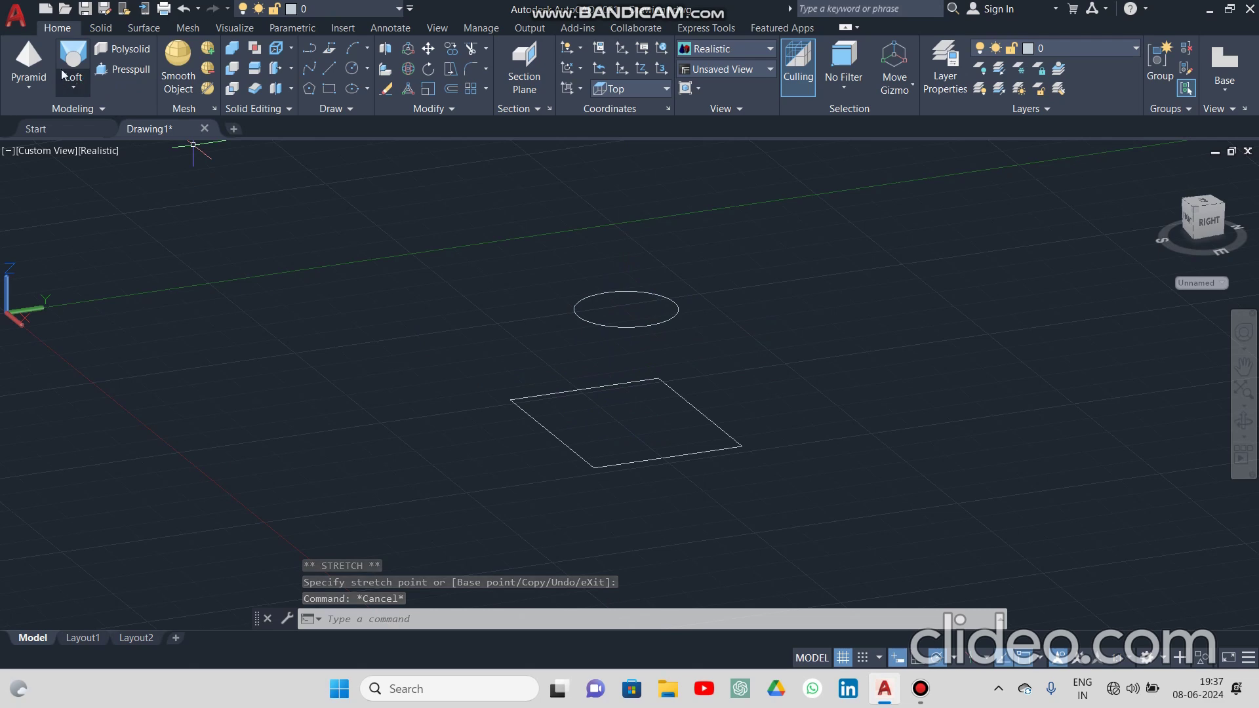
click(86, 71)
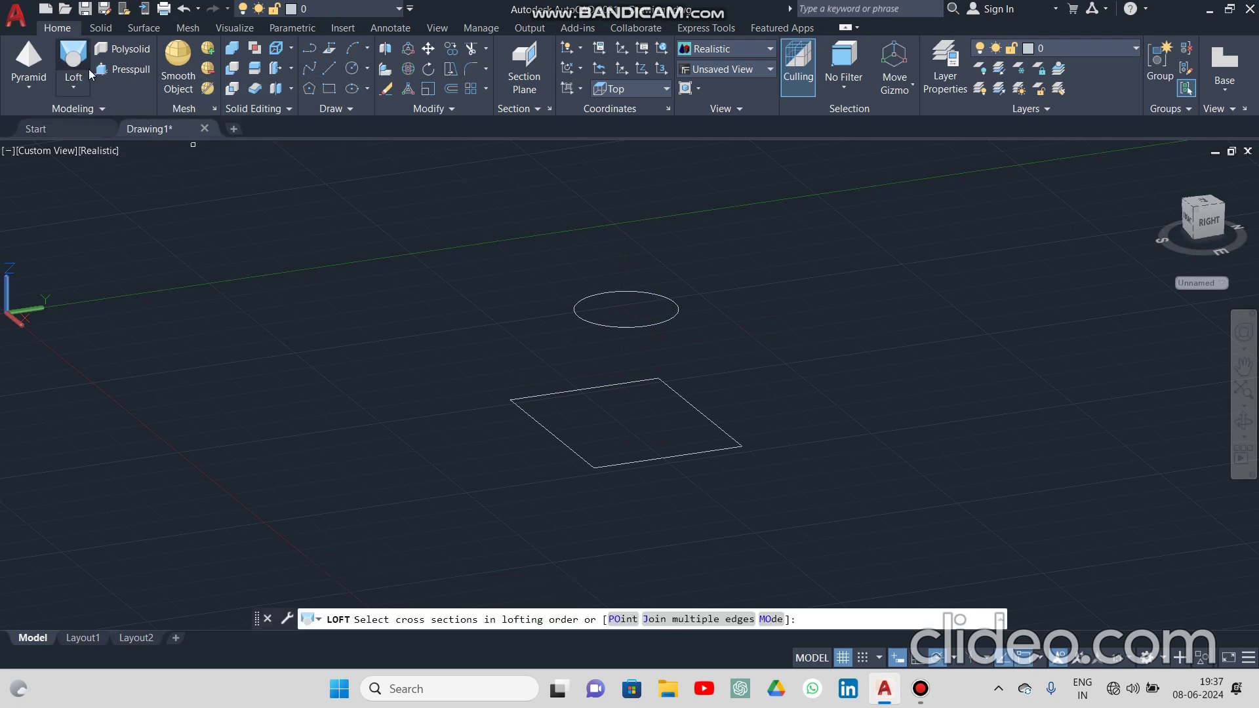
click(602, 324)
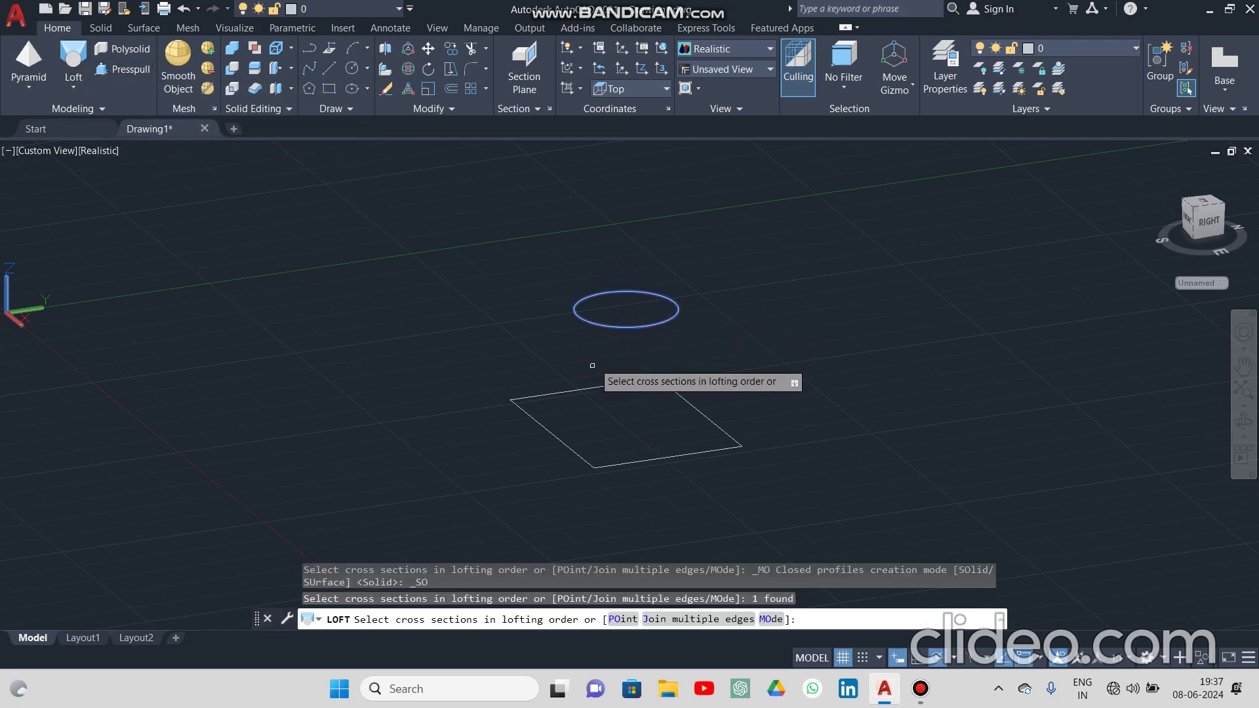
click(576, 455)
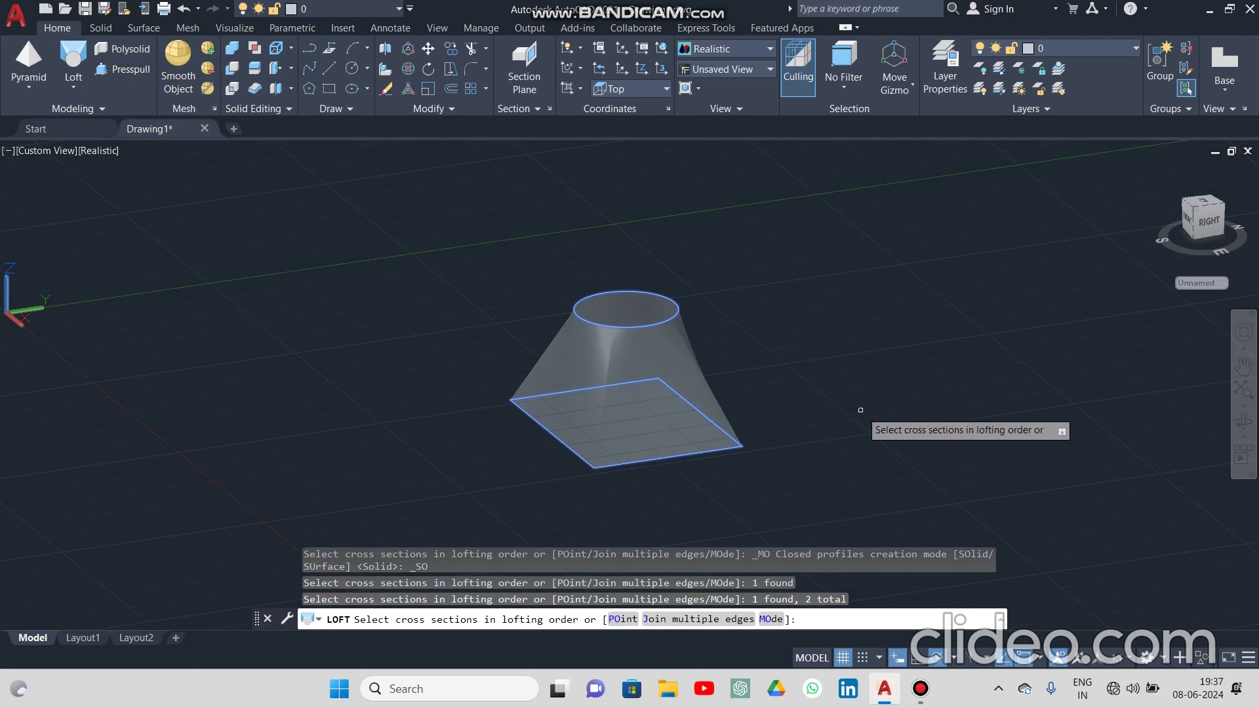
click(865, 405)
key(Escape)
key(Escape)
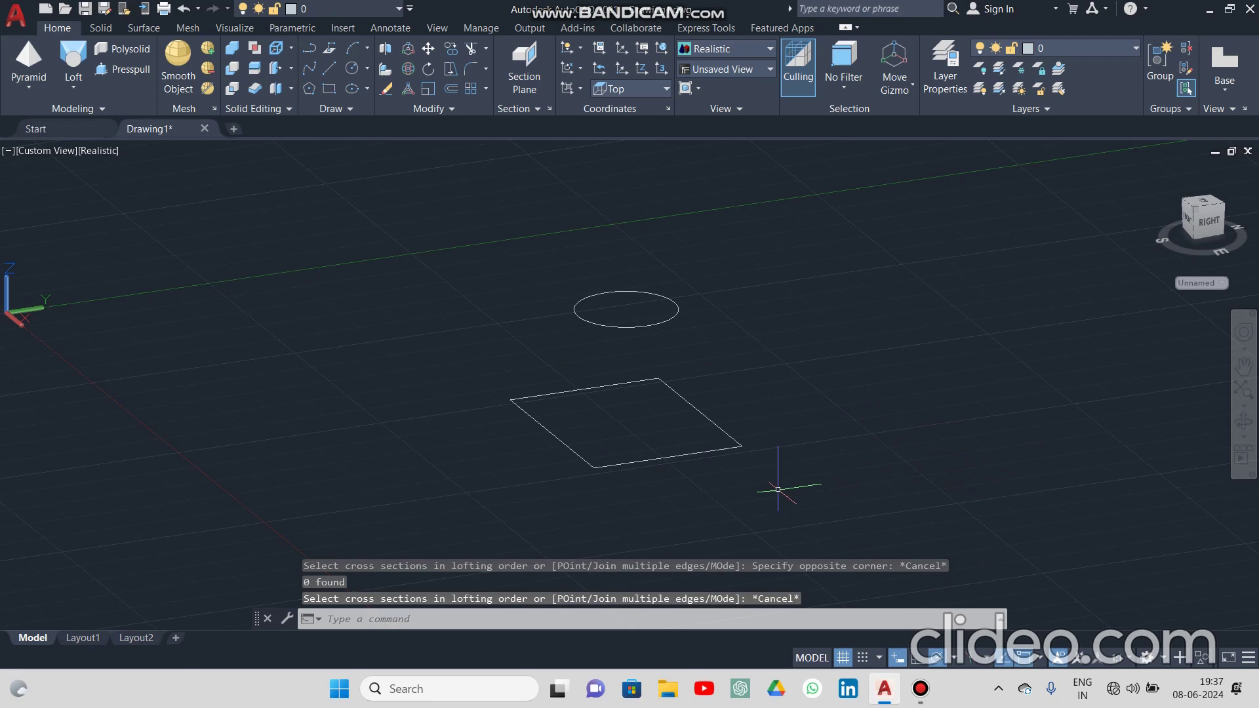
Loft a solid from the raised circle to the rectangle, using the Cross sections only option.
click(72, 66)
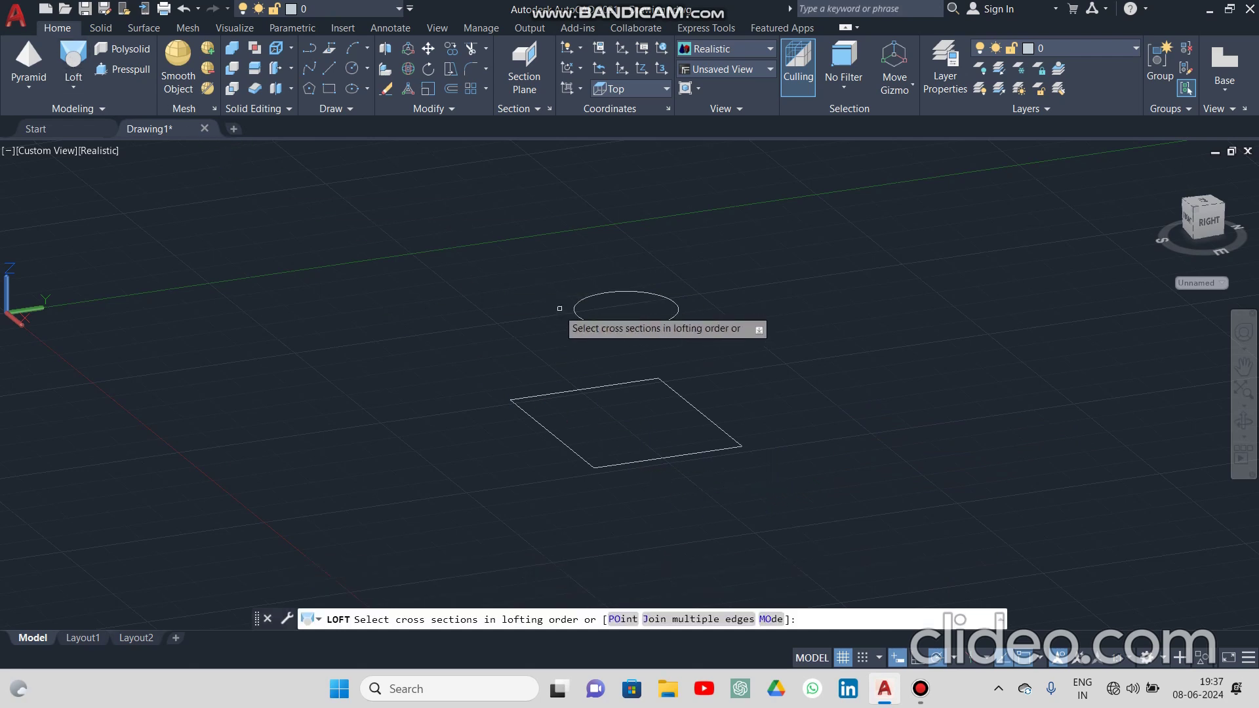
click(574, 308)
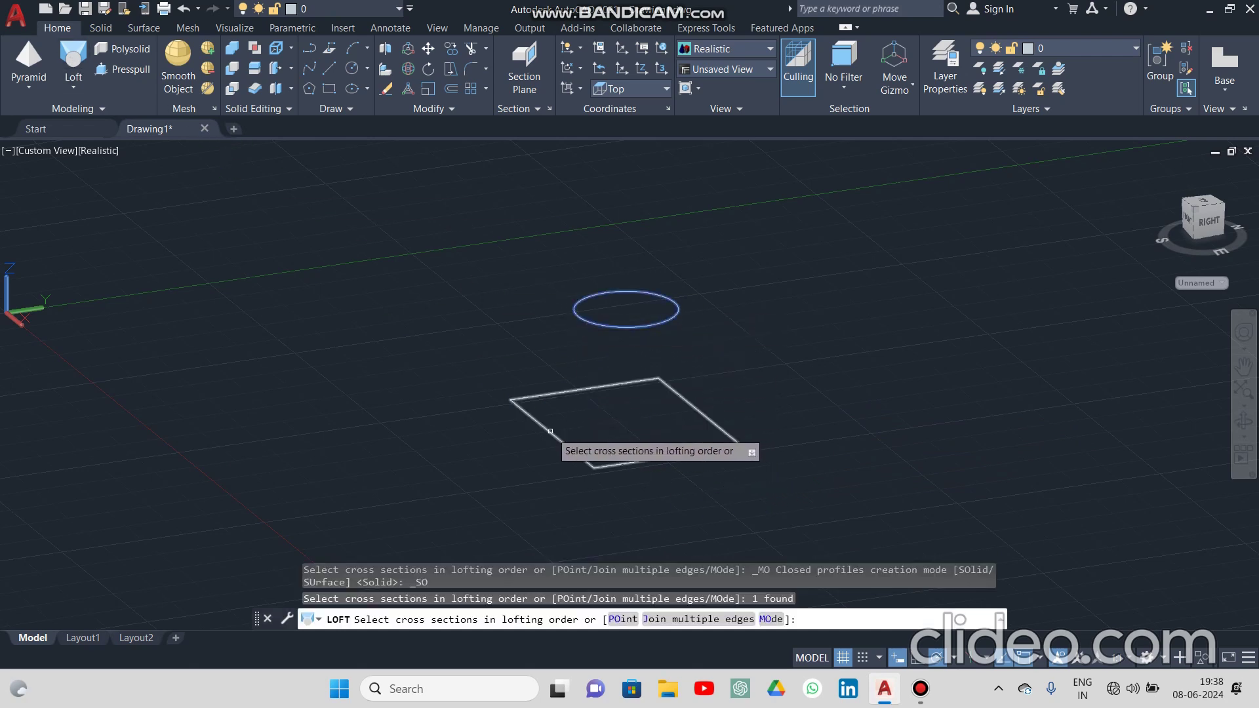
click(573, 444)
key(Return)
key(Return)
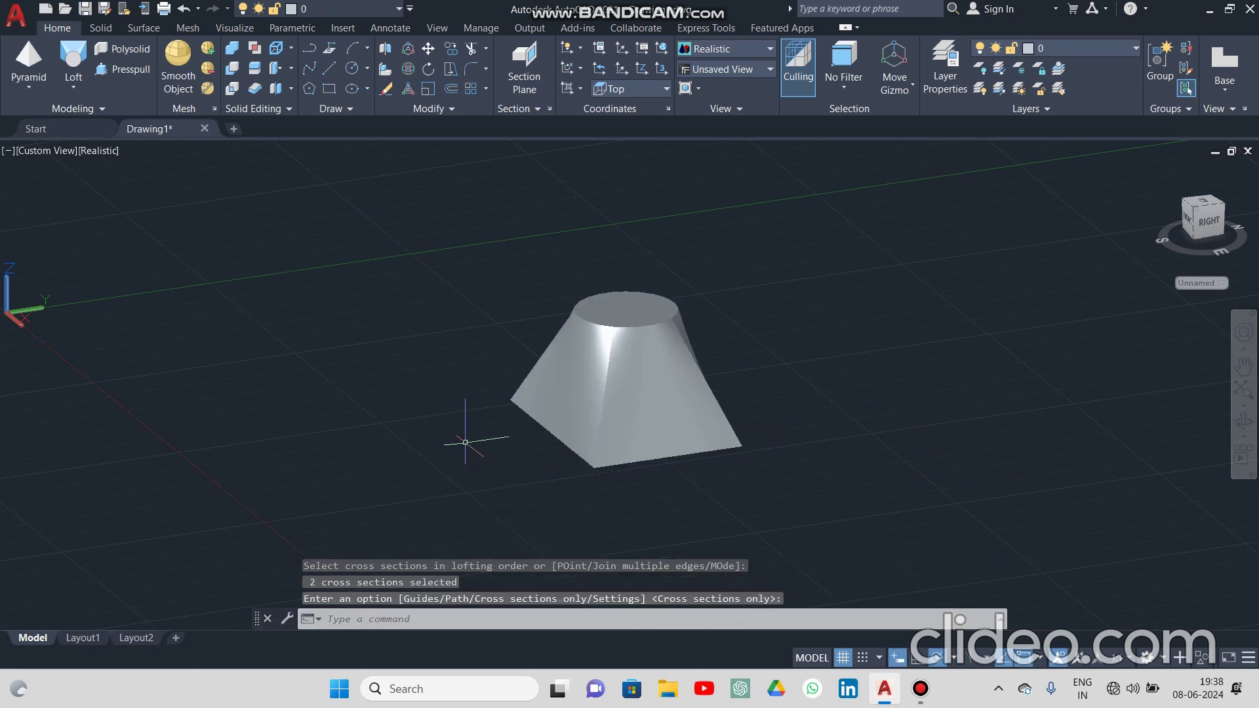
Inspect the lofted solid from another angle and erase it.
middle_drag(462, 435, 393, 453)
key(Return)
click(360, 262)
click(728, 542)
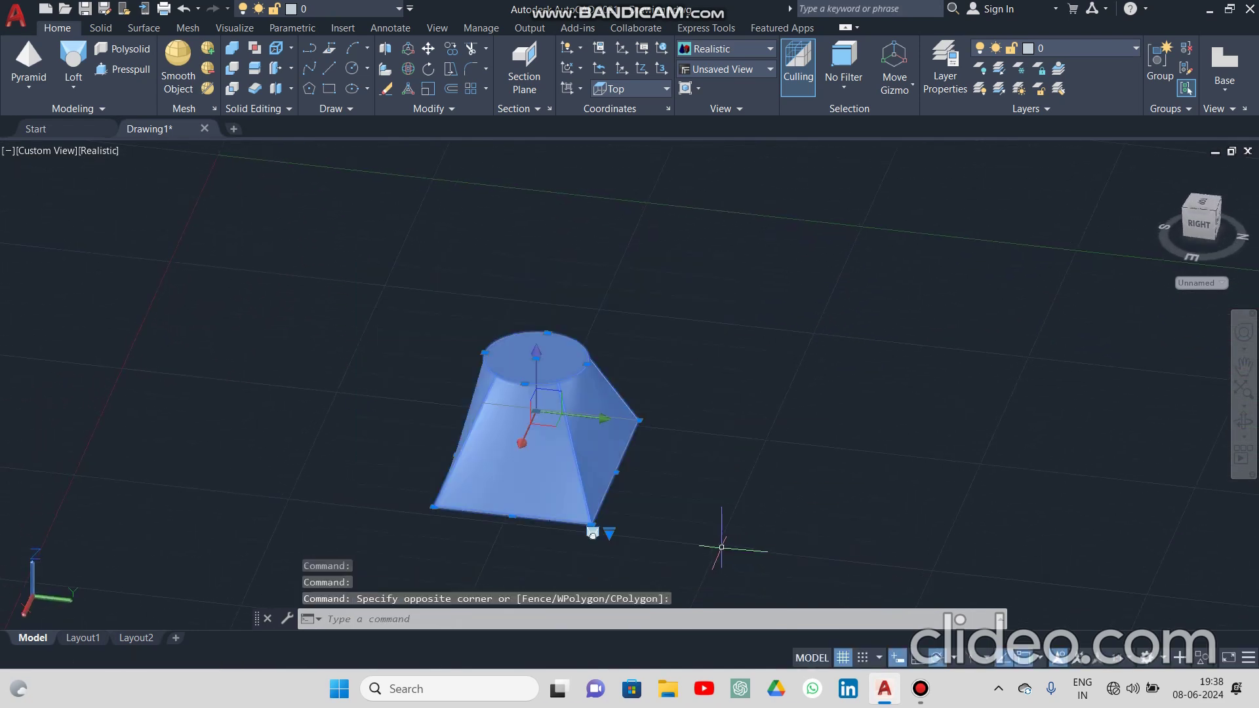
key(Delete)
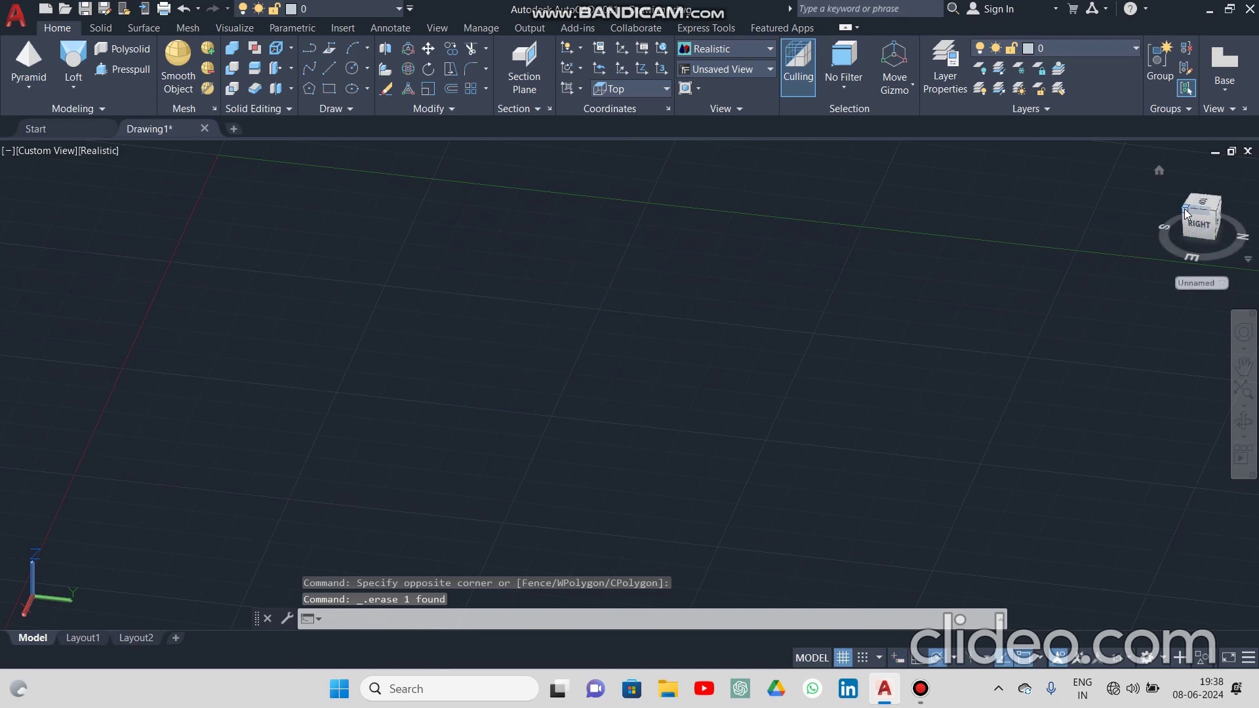
Switch the empty drawing to the Top view with free space beside the origin.
click(1187, 214)
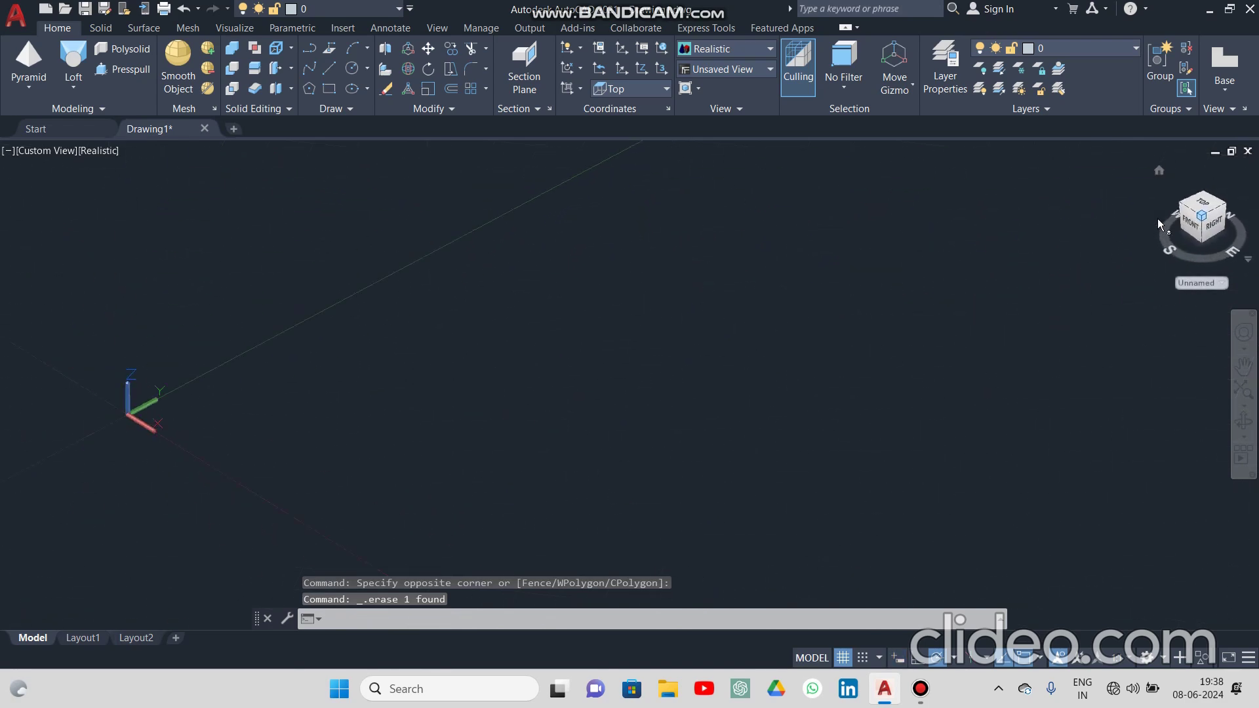
click(72, 87)
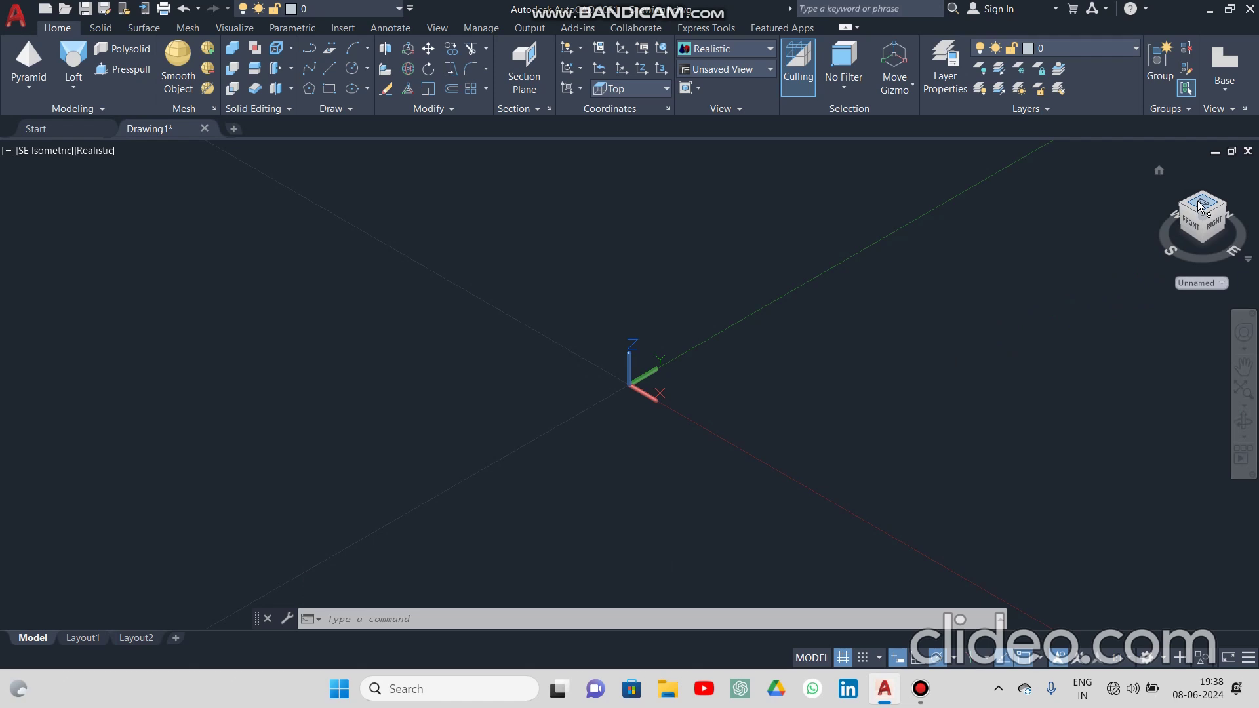
click(1199, 207)
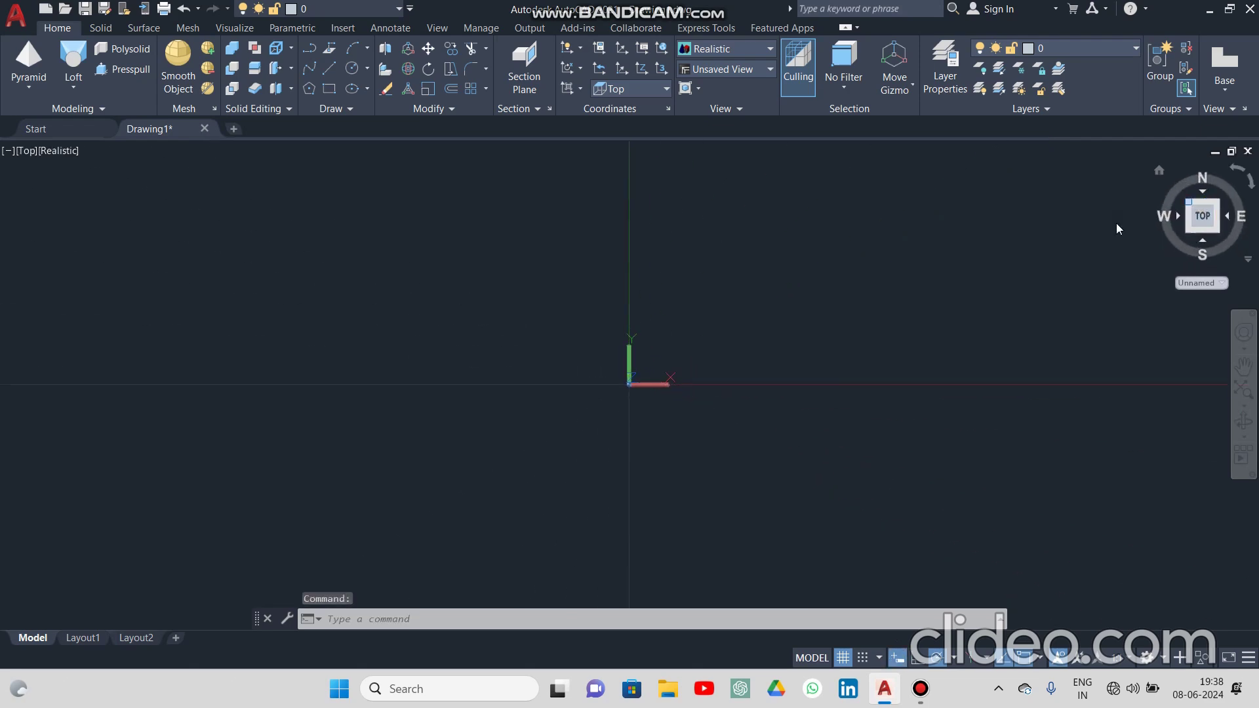
middle_drag(804, 317, 771, 334)
drag(772, 333, 436, 477)
key(Escape)
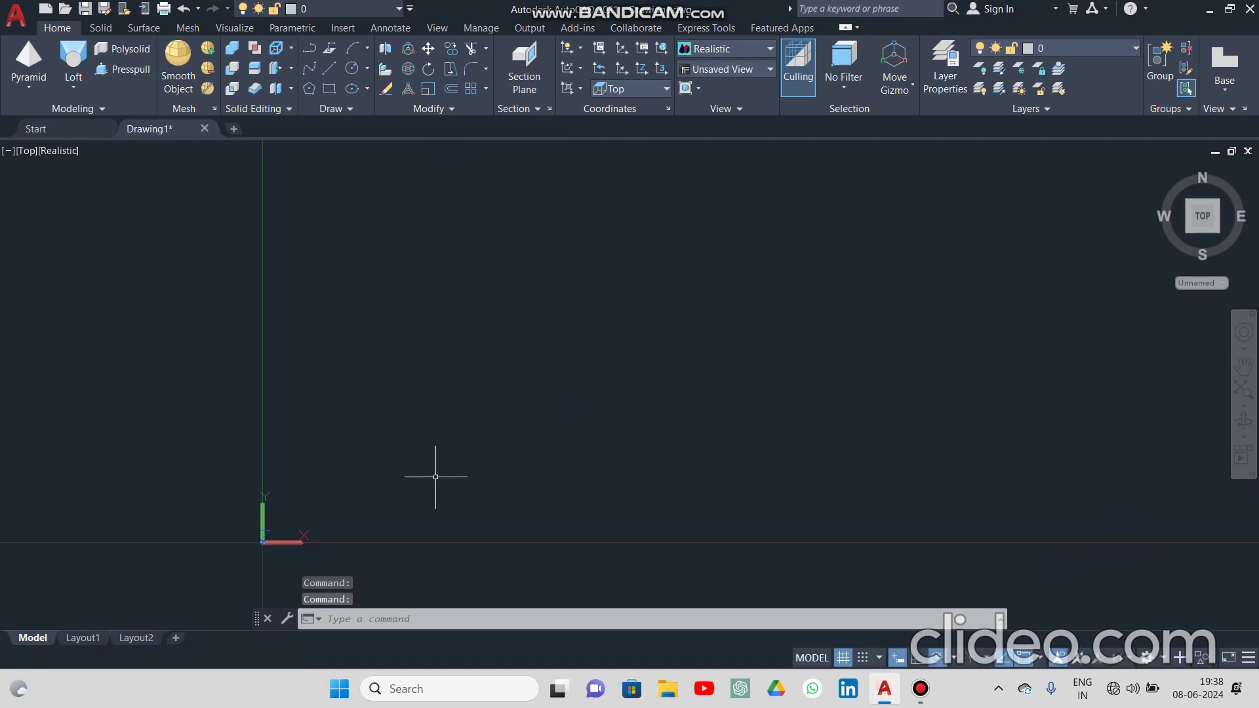
Draw a tall rectangular outline from four lines, running the closing left line past the lower corner.
click(330, 68)
click(758, 440)
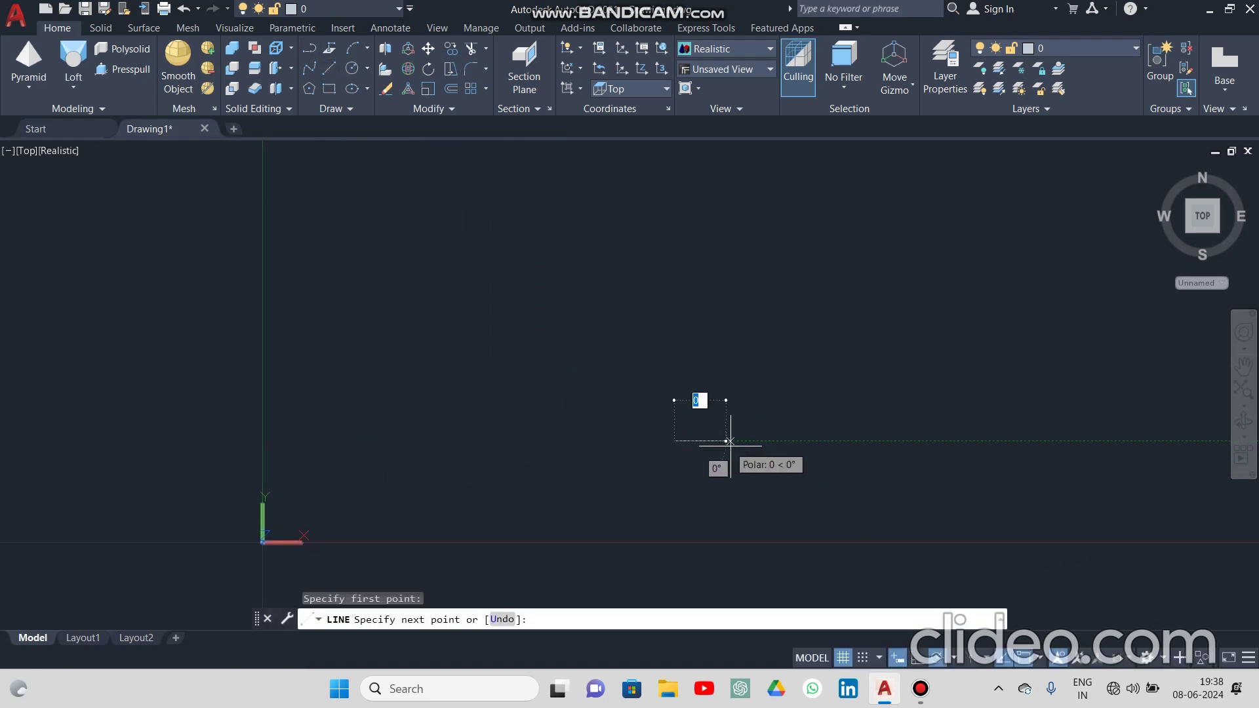
click(763, 441)
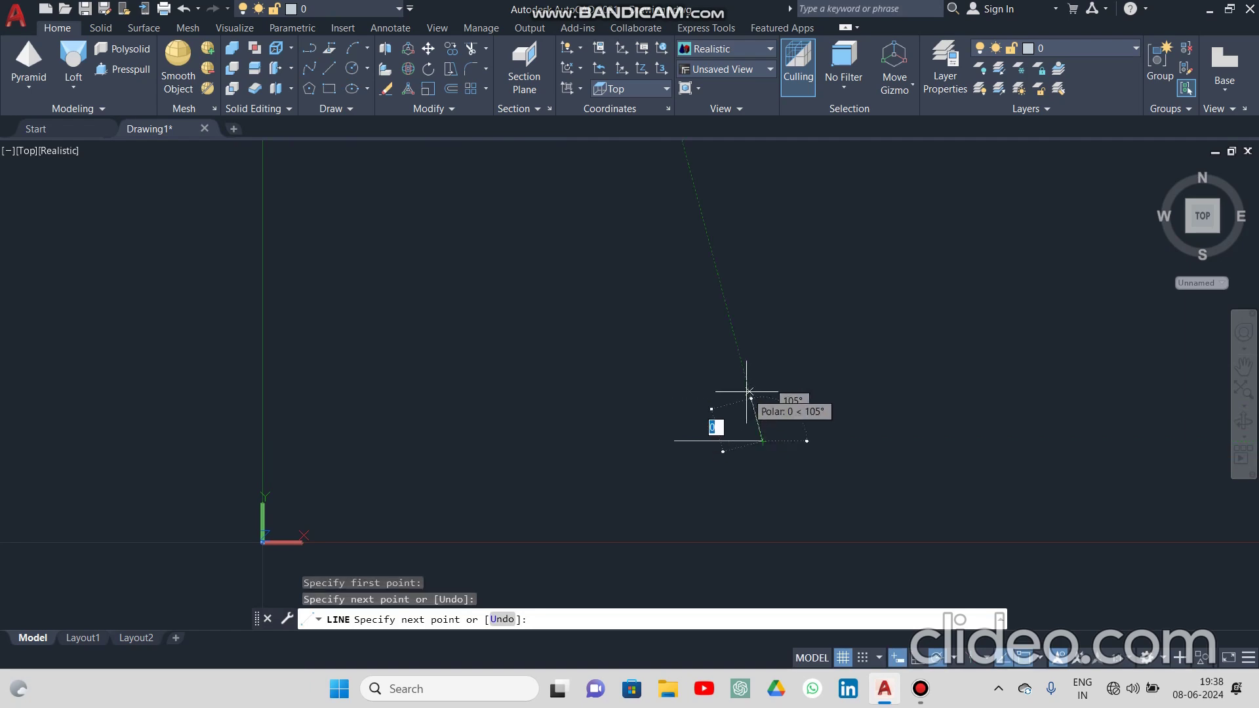
click(763, 227)
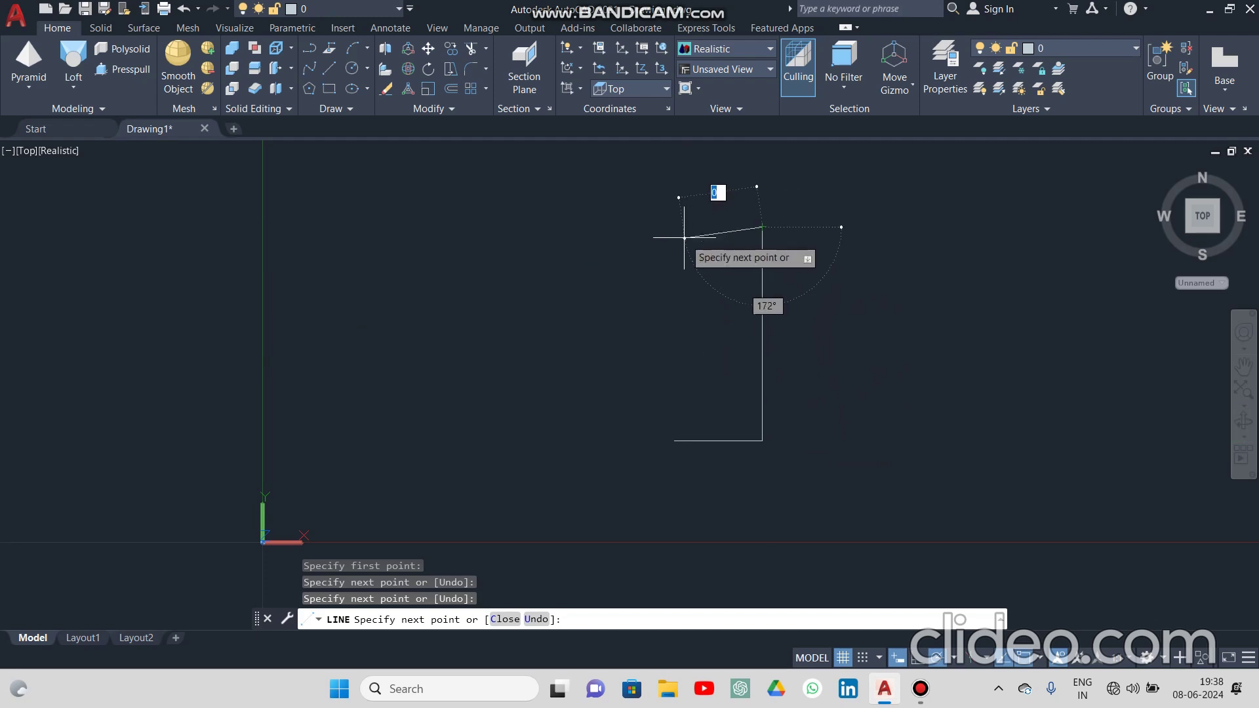
click(673, 227)
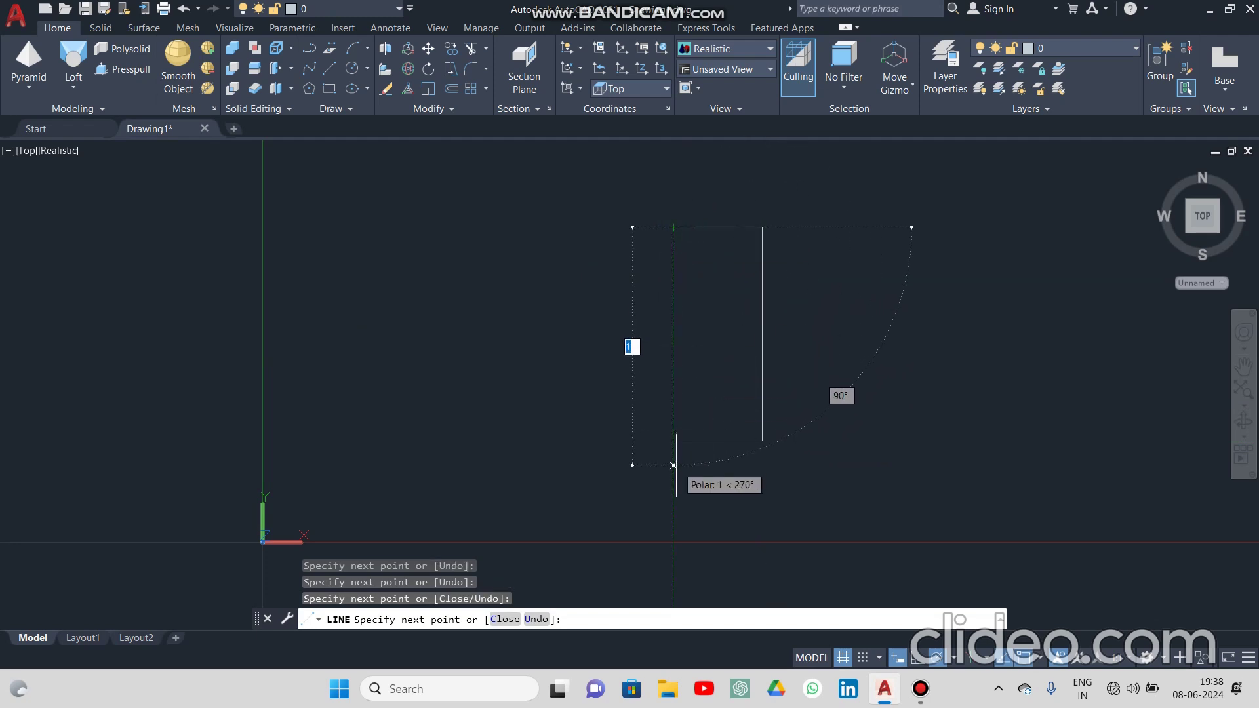
click(674, 464)
key(Escape)
Try to trim the overhanging end of the left line at the outline's lower corner.
scroll(720, 471, up, 2)
scroll(721, 469, up, 3)
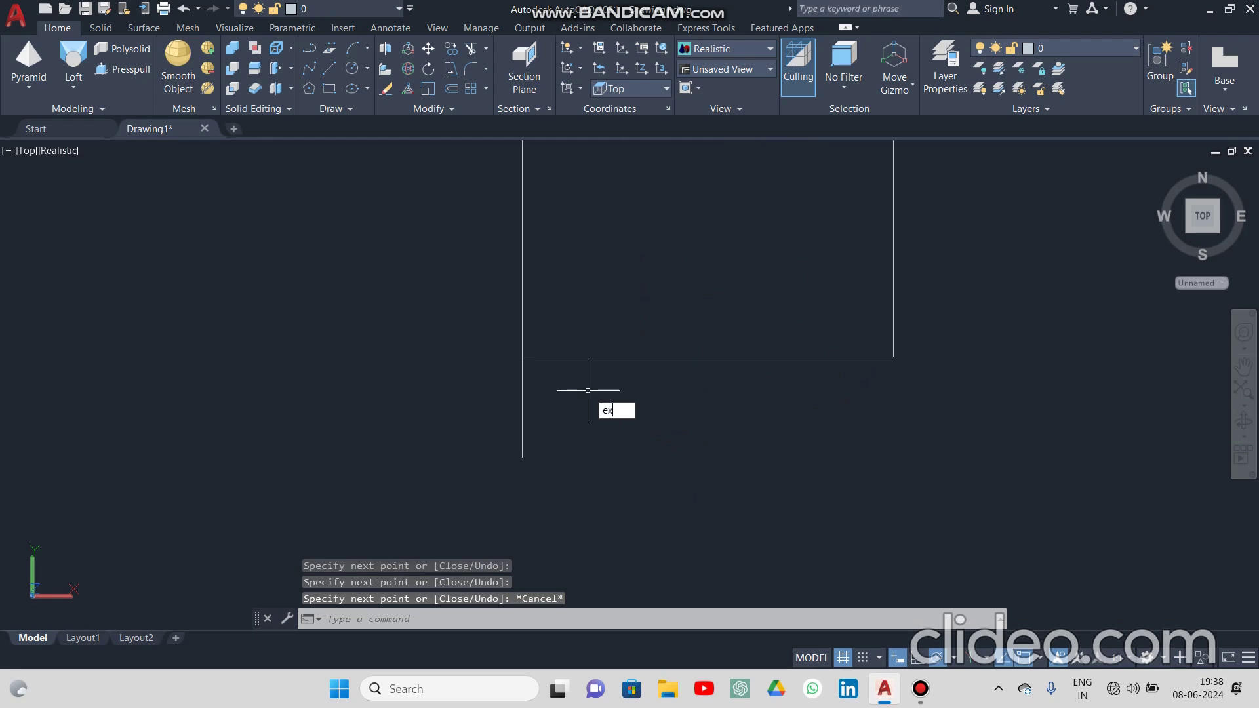
text(ex)
key(Return)
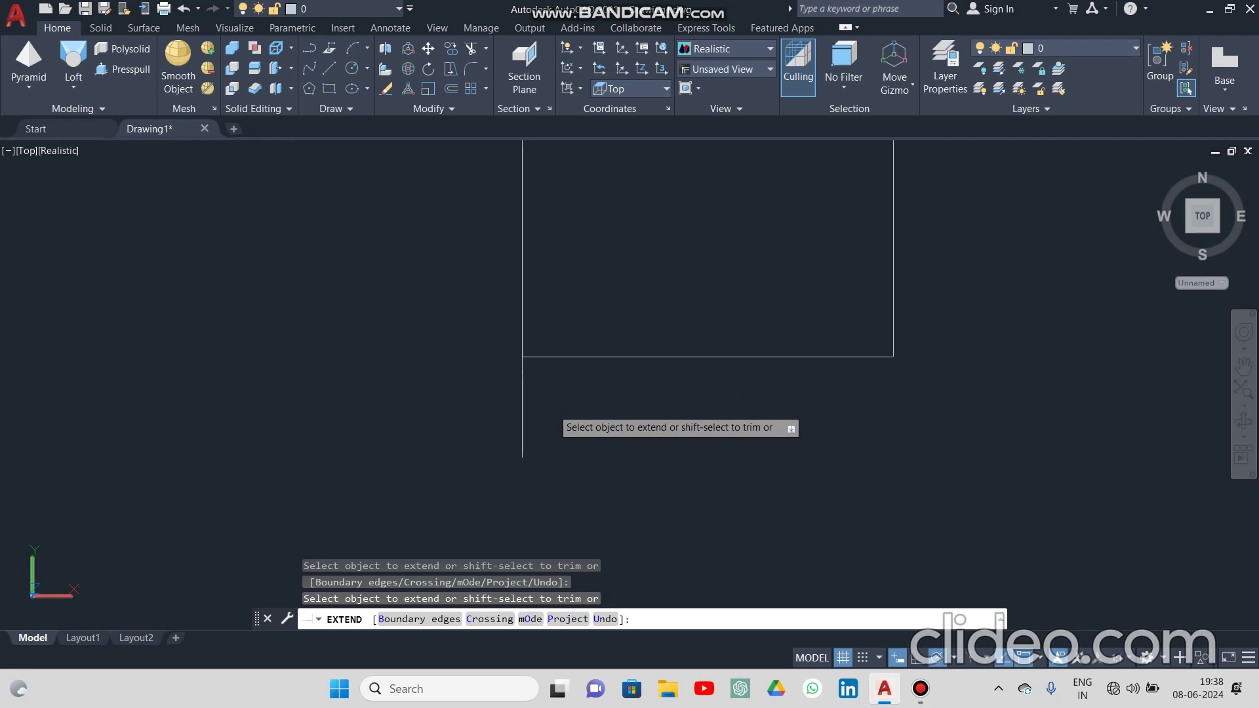
key(Escape)
text(tr)
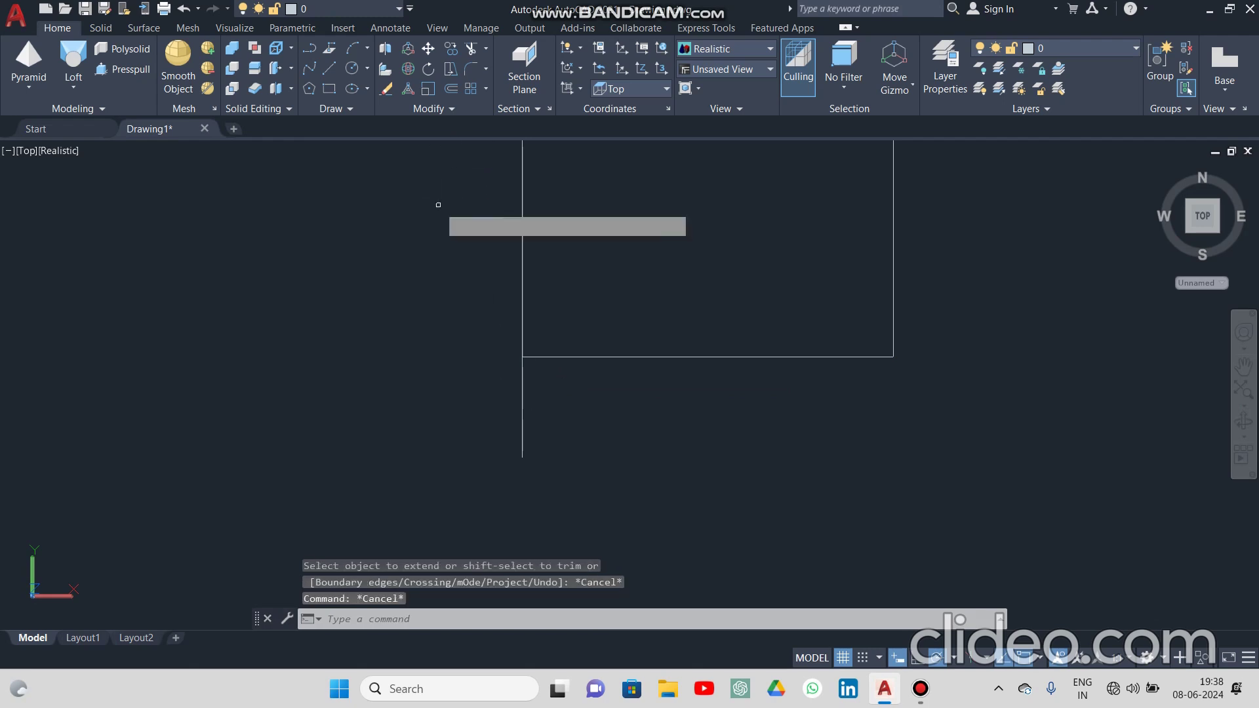
key(Return)
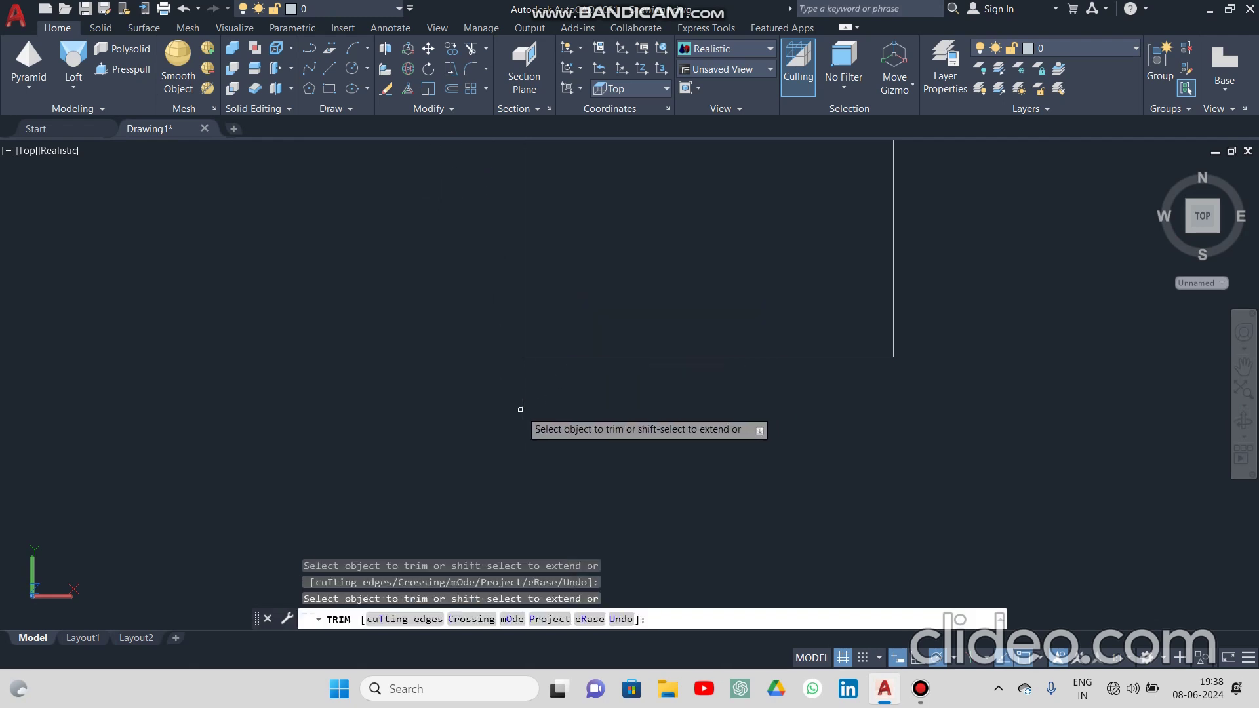
scroll(520, 409, down, 5)
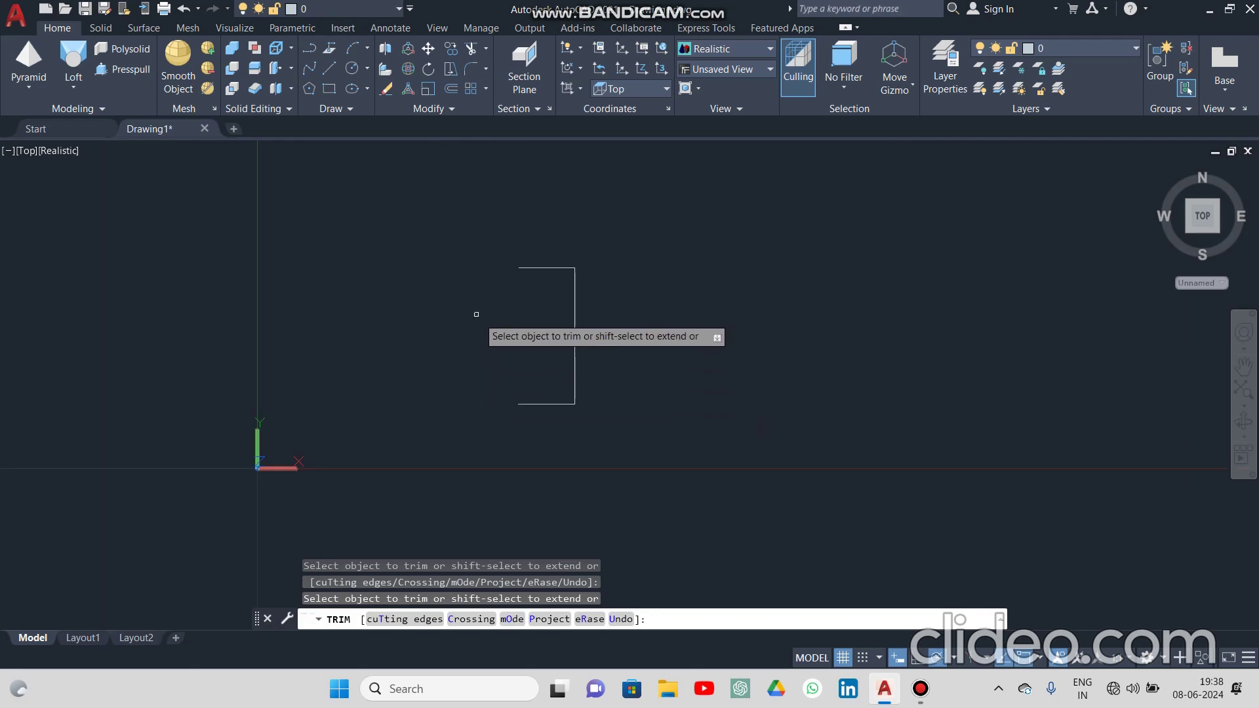
click(478, 197)
key(Escape)
Delete the remaining lines of the rectangular outline.
click(441, 163)
click(665, 430)
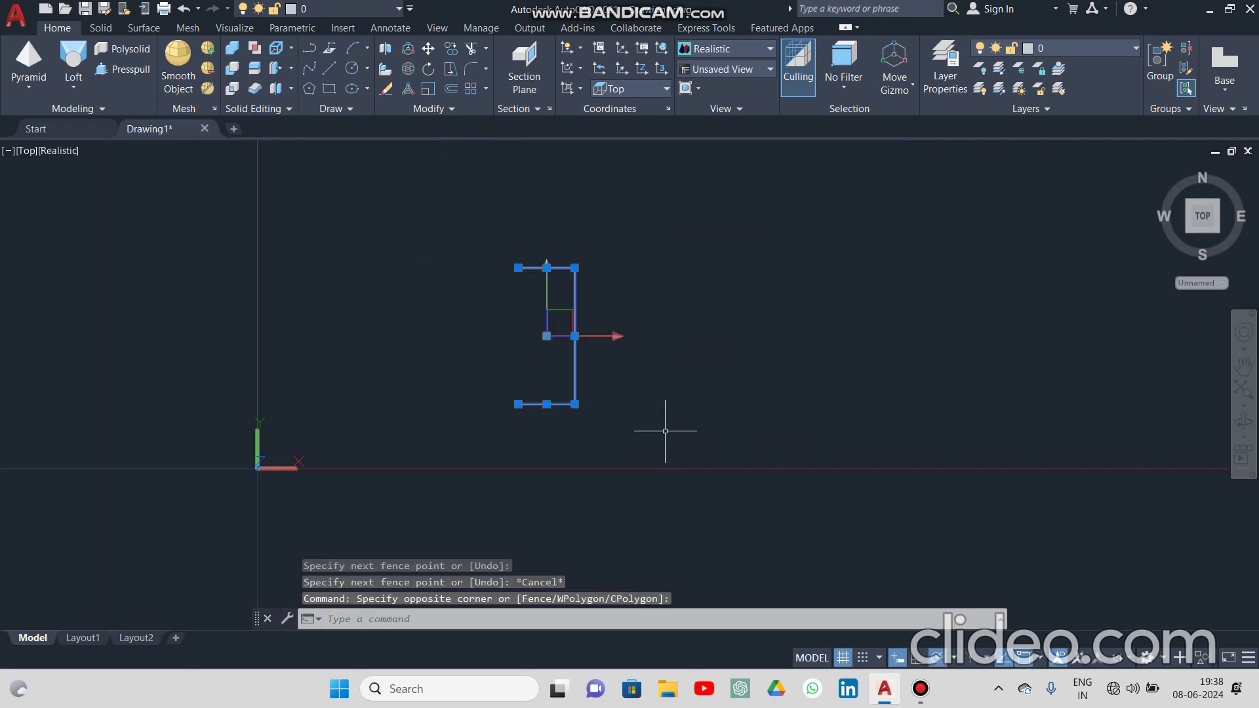
key(Delete)
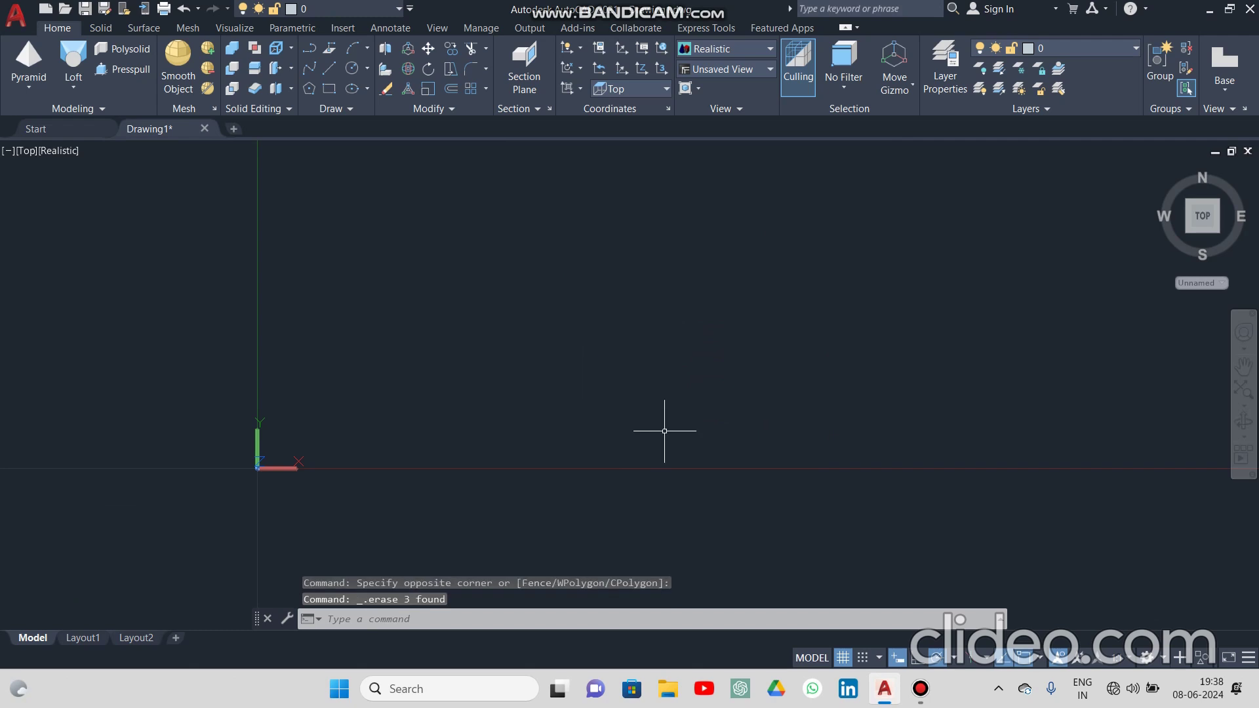
Draw a single horizontal line 10 units long in the free space beside the origin.
click(327, 70)
click(504, 333)
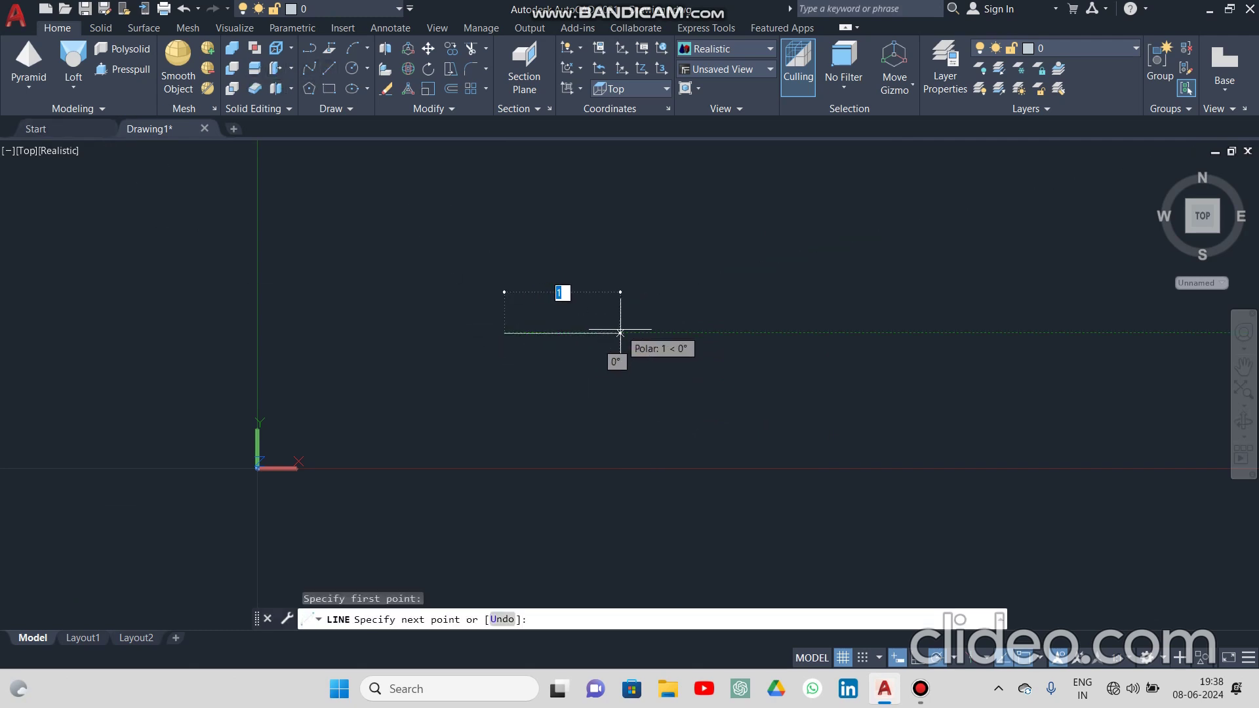
key(Return)
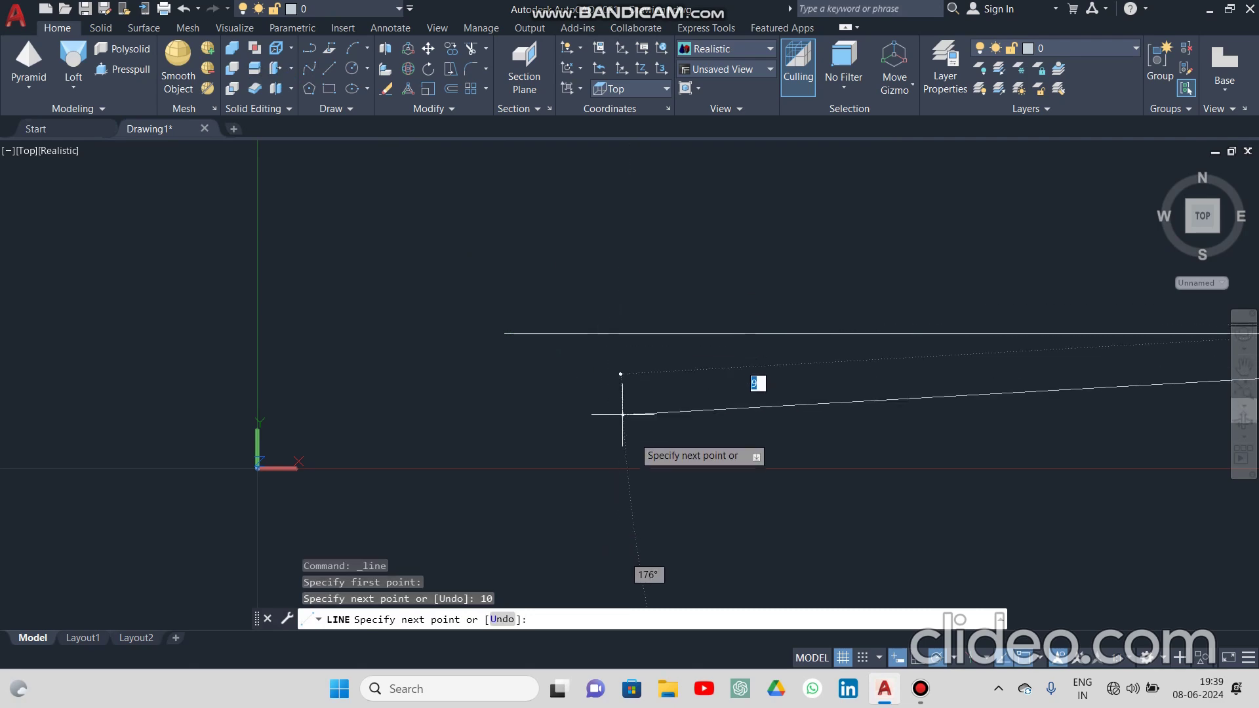
scroll(621, 426, down, 2)
scroll(621, 427, up, 3)
scroll(621, 427, down, 6)
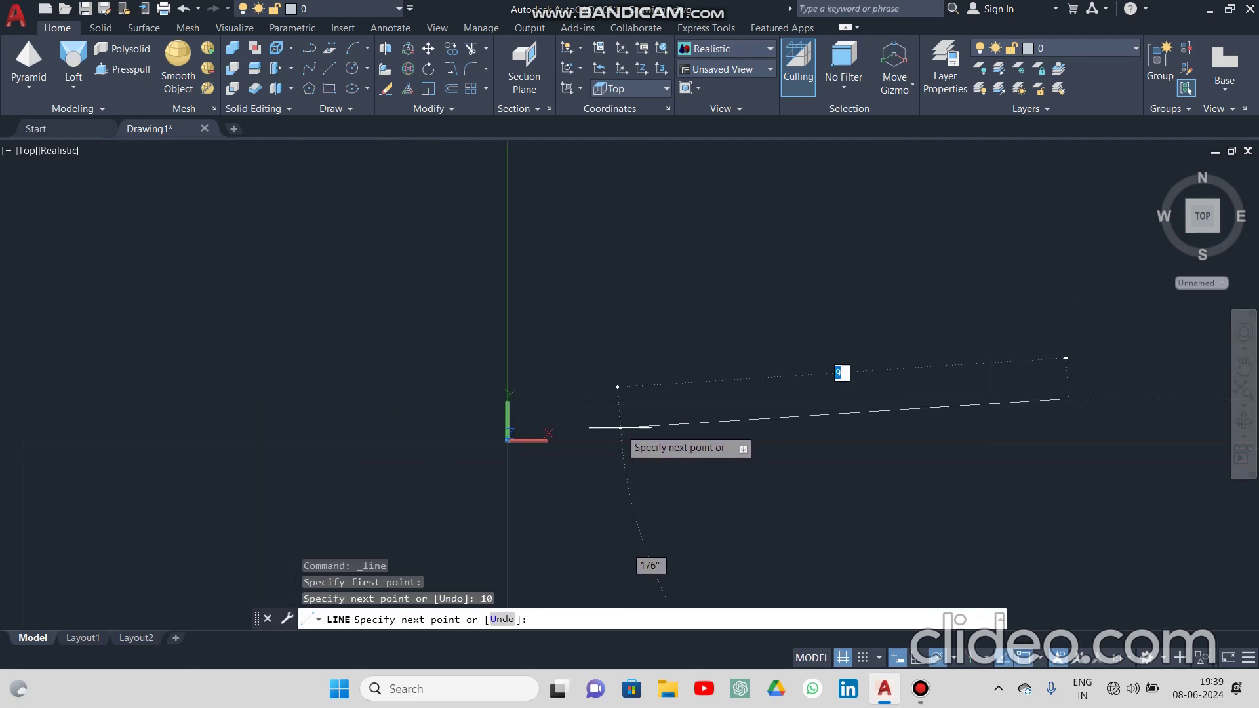
key(Escape)
Delete the 10-unit horizontal line.
click(548, 326)
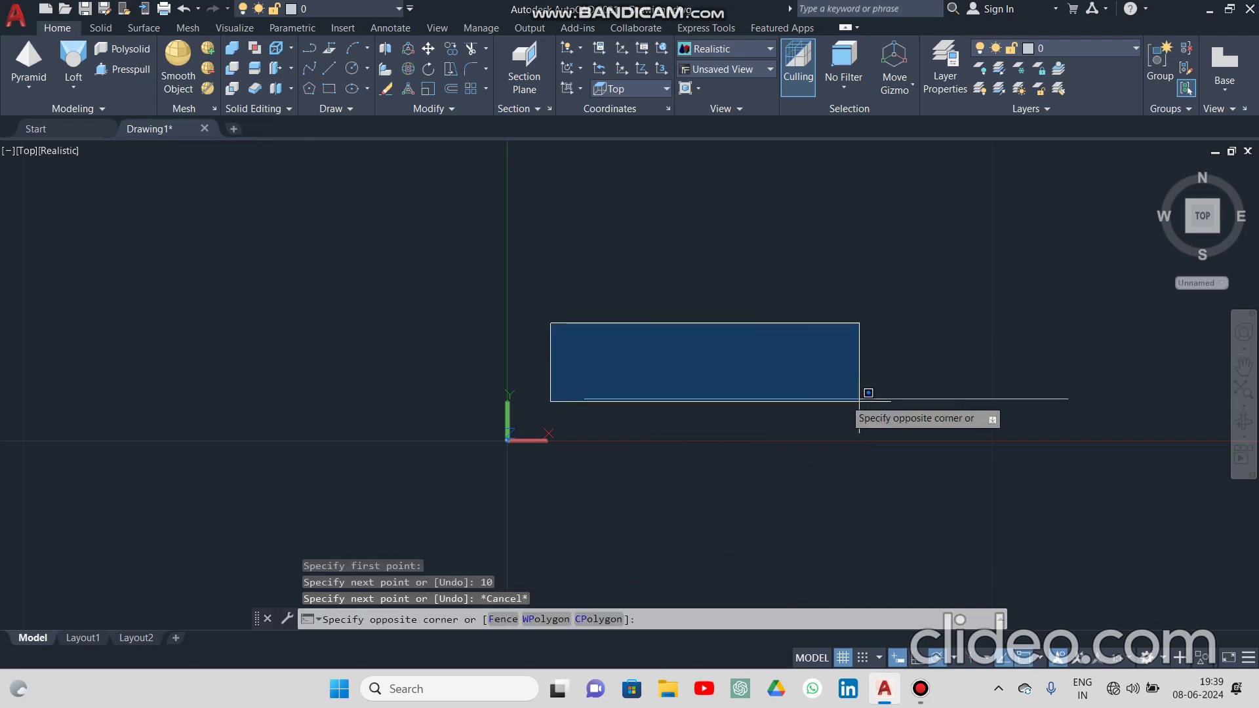
click(1177, 464)
key(Delete)
Draw a tall rectangular outline from four lines, about 2 units wide, with the left line offset outward and running past the top line.
scroll(824, 336, up, 4)
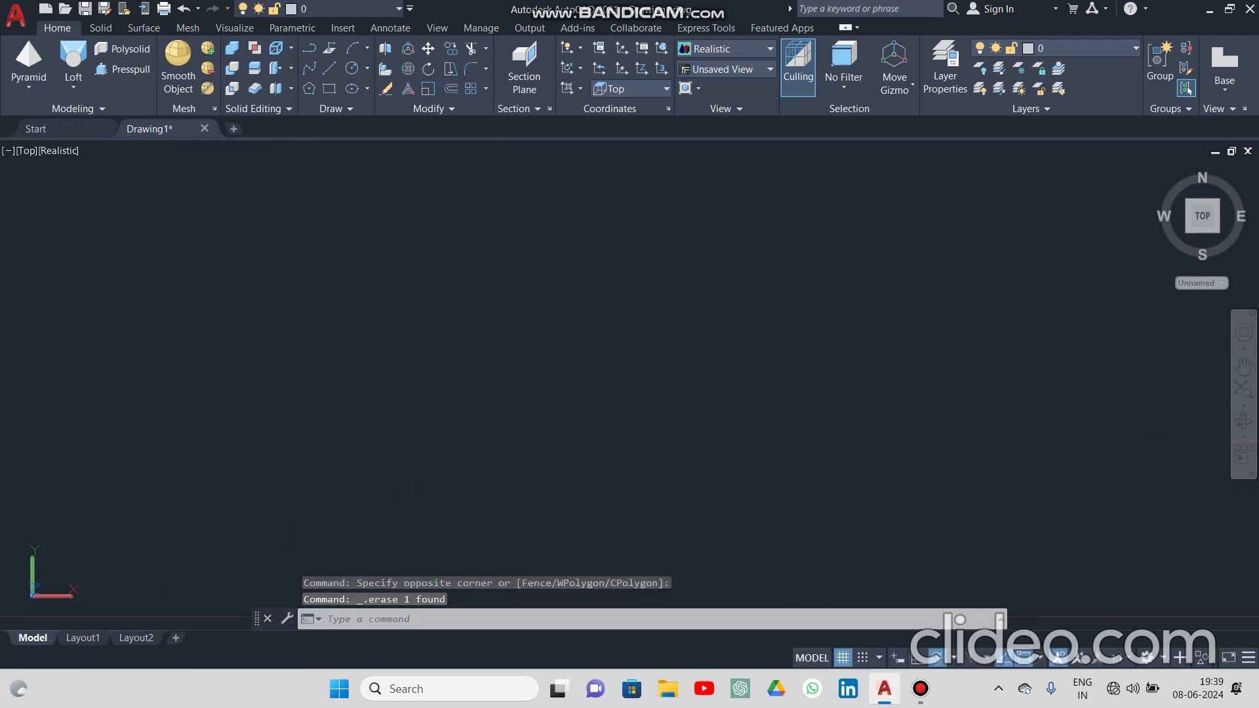
click(328, 68)
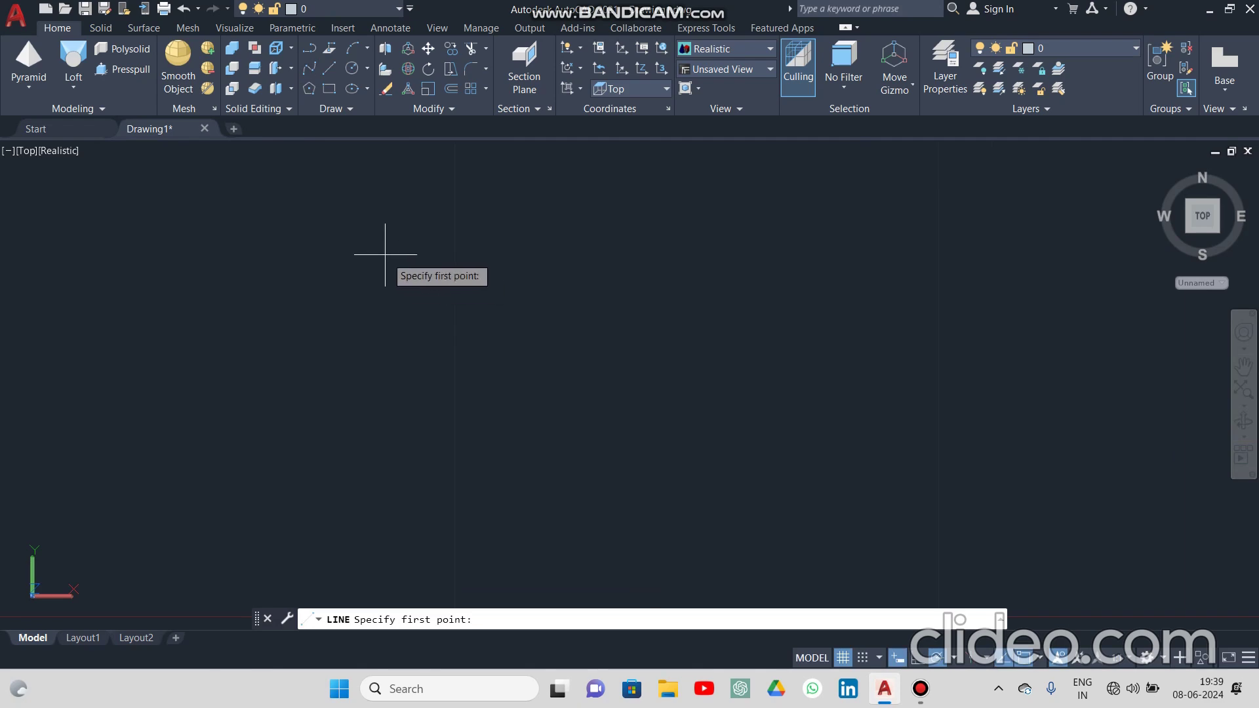
click(385, 253)
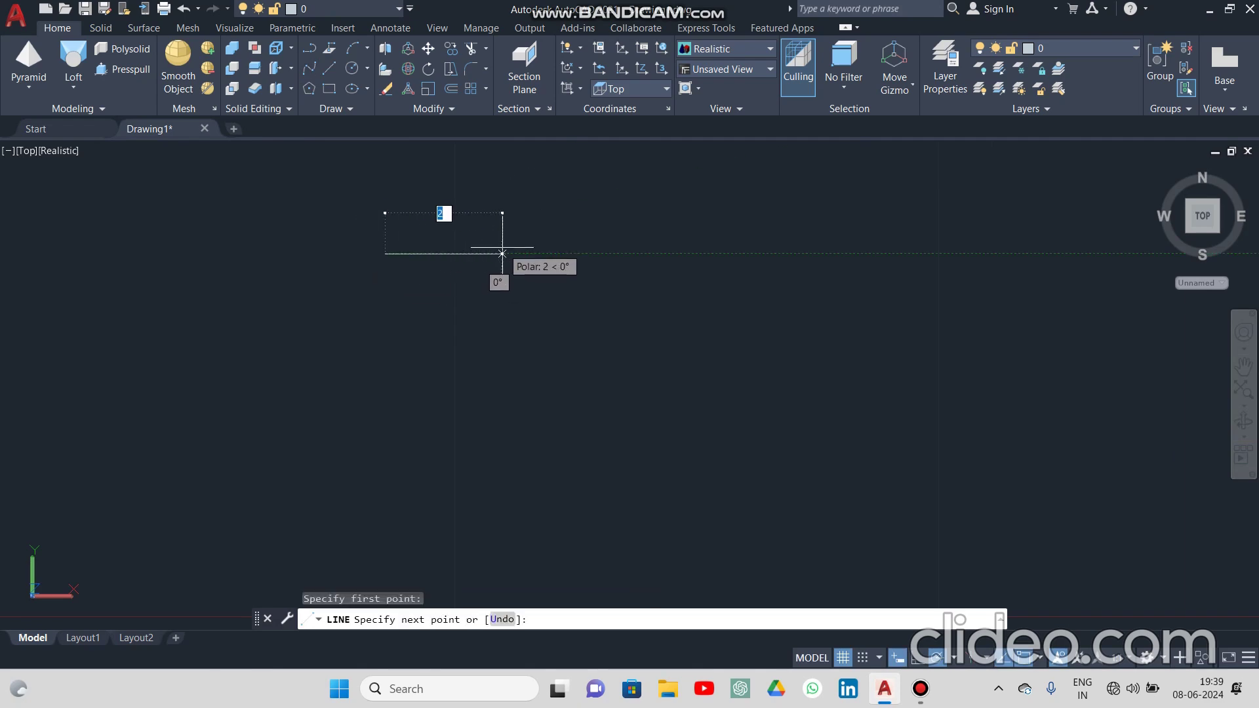
click(502, 253)
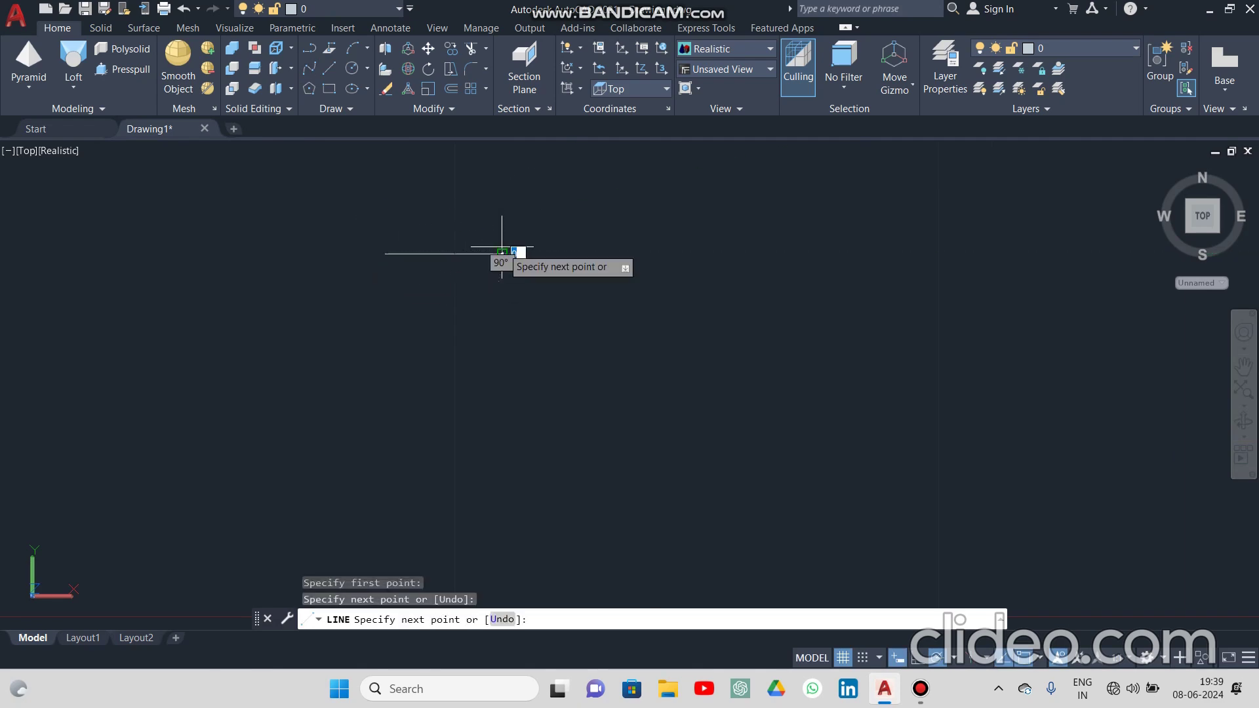
click(502, 476)
click(365, 476)
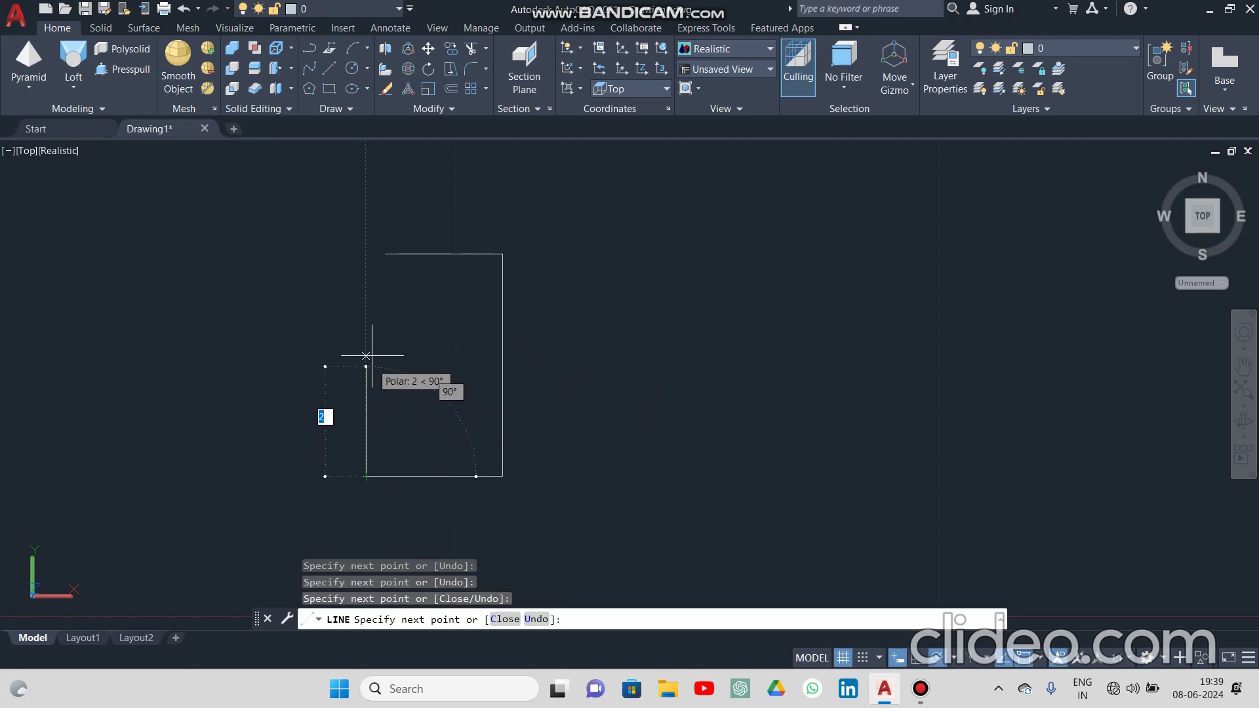
click(366, 244)
key(Escape)
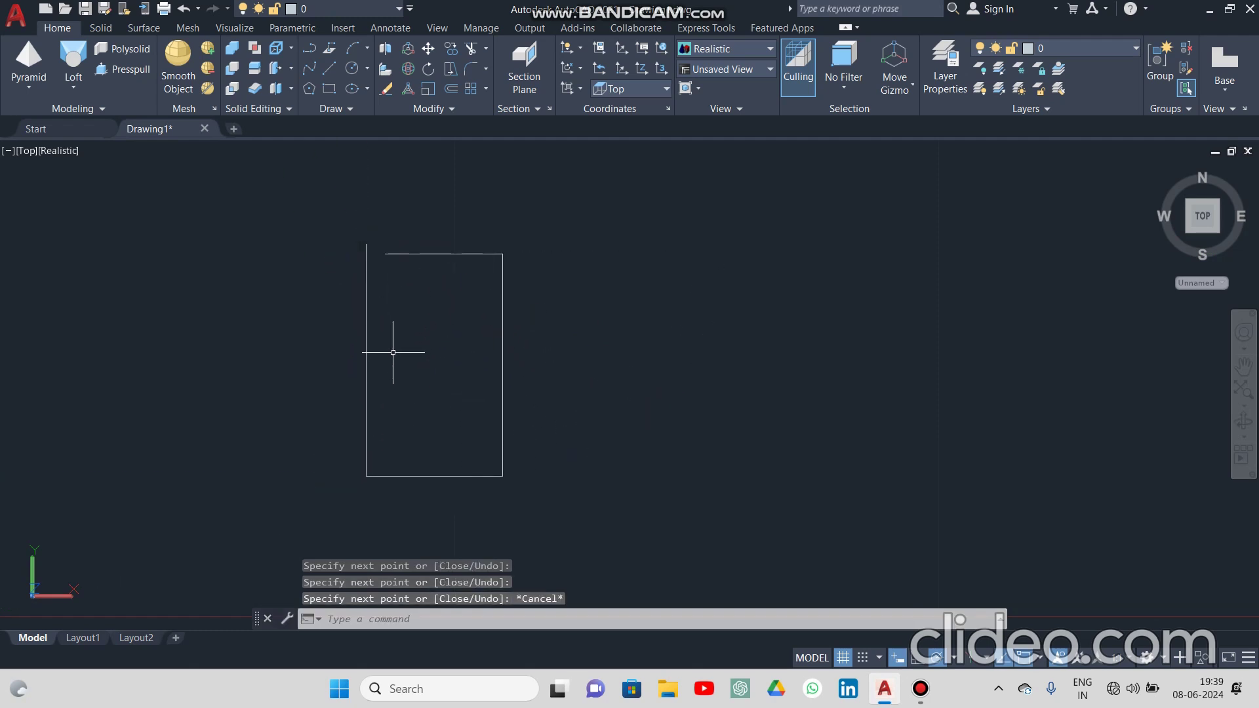
Extend the outline's top line to the left line and trim the left line's overhang above it.
text(ex)
key(Return)
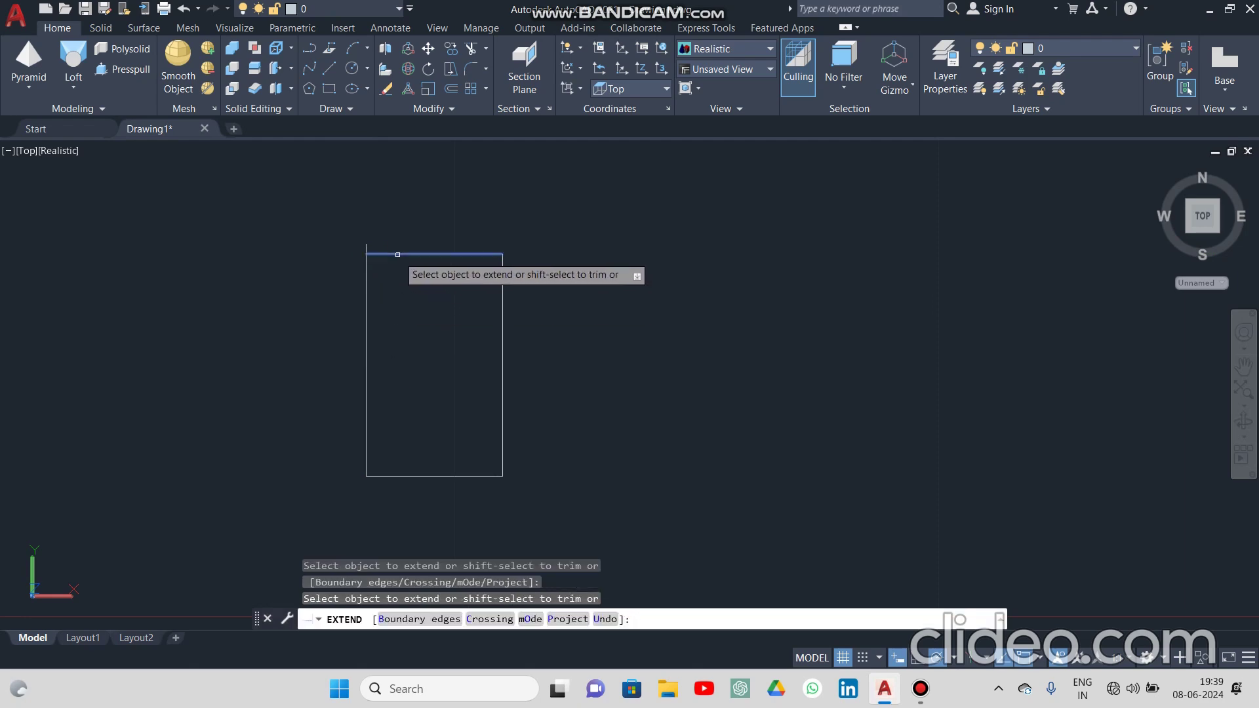
key(Escape)
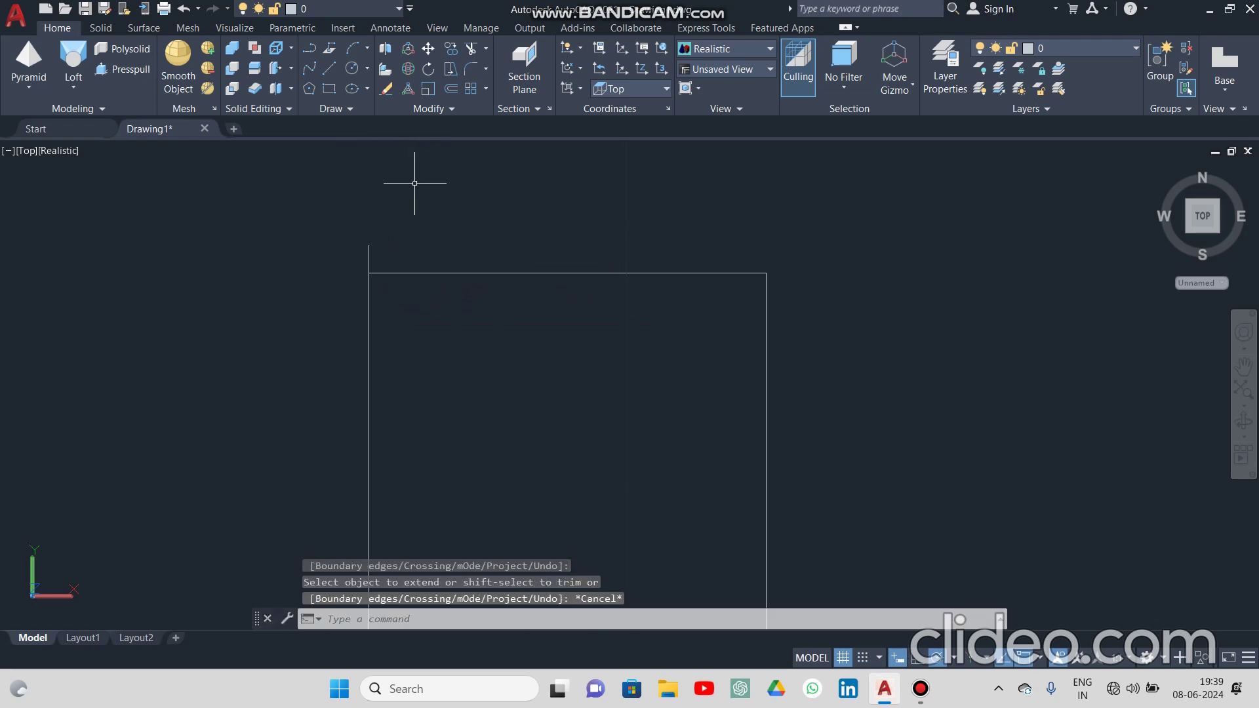
key(Return)
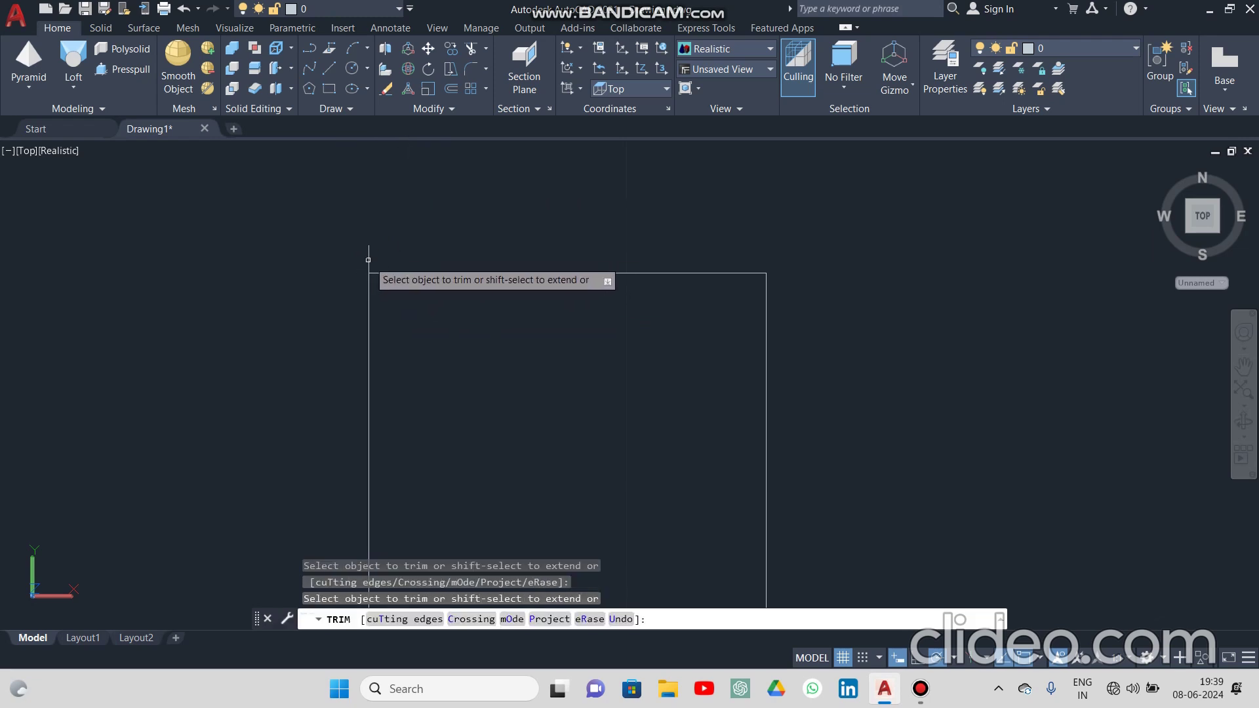
scroll(463, 325, down, 8)
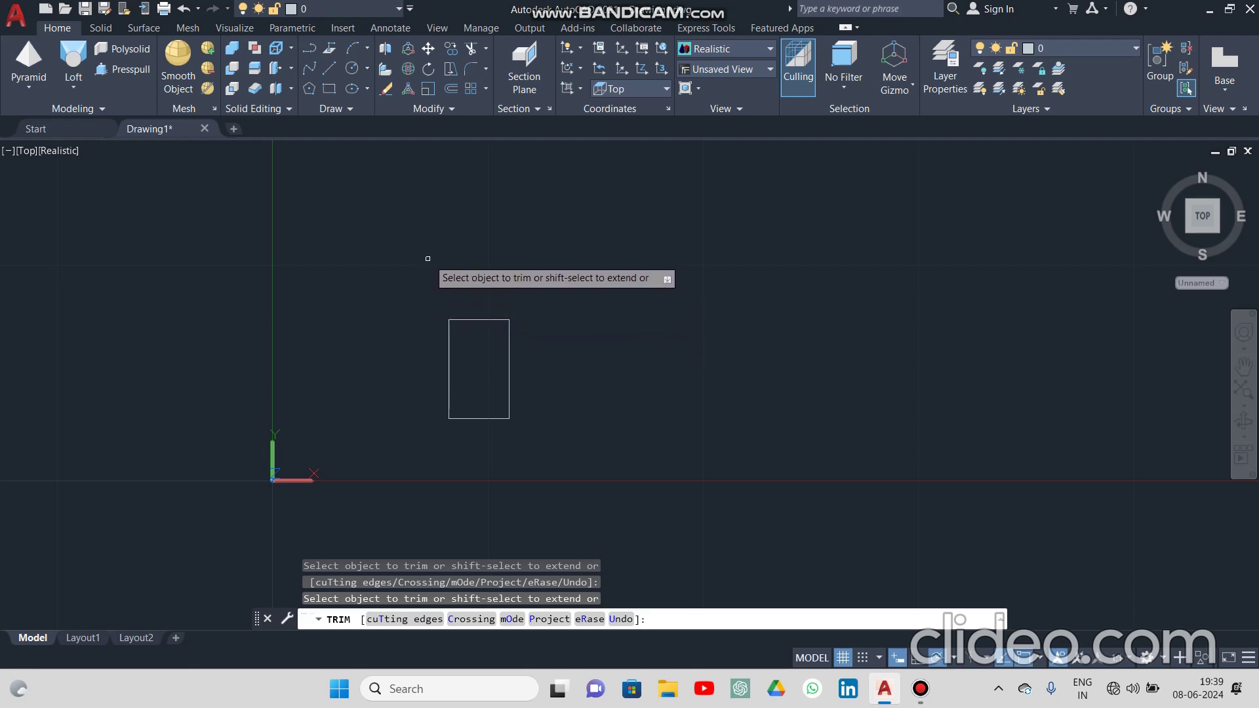
key(Escape)
Draw a three-line rectangular arm about 2 units long, outward from the rectangle's upper-left corner and back to its left side.
scroll(480, 329, up, 1)
scroll(476, 328, up, 1)
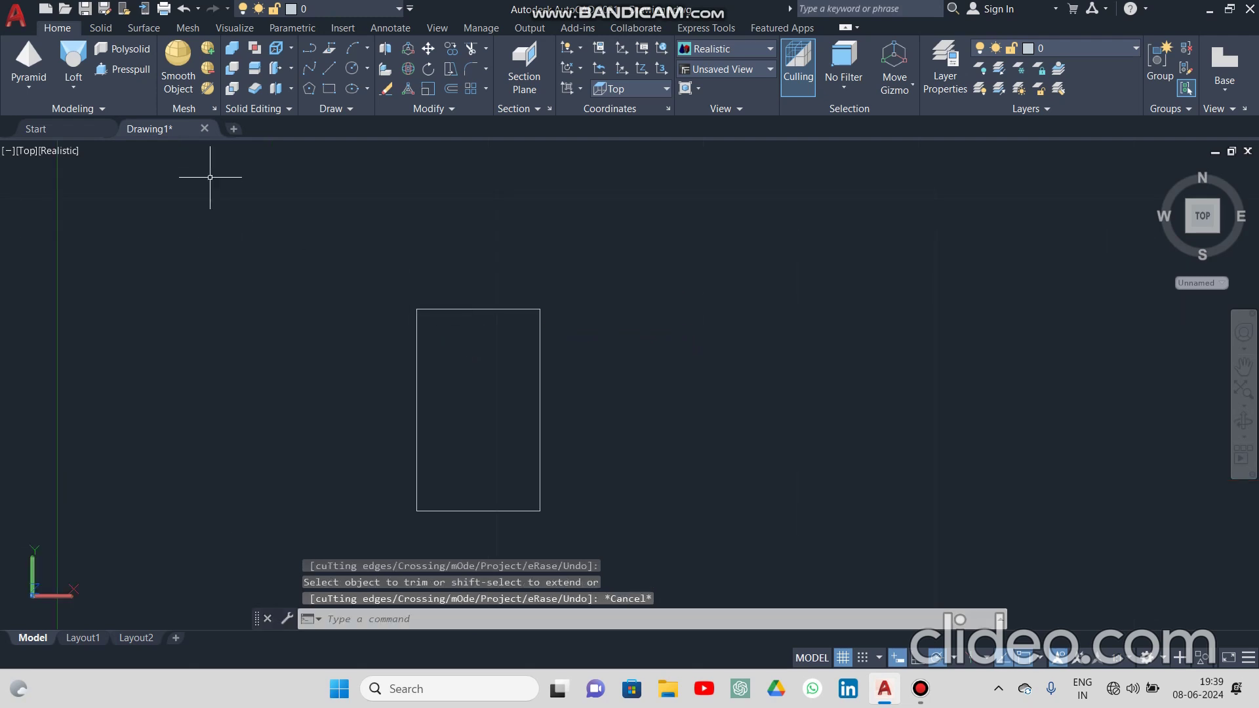
click(326, 75)
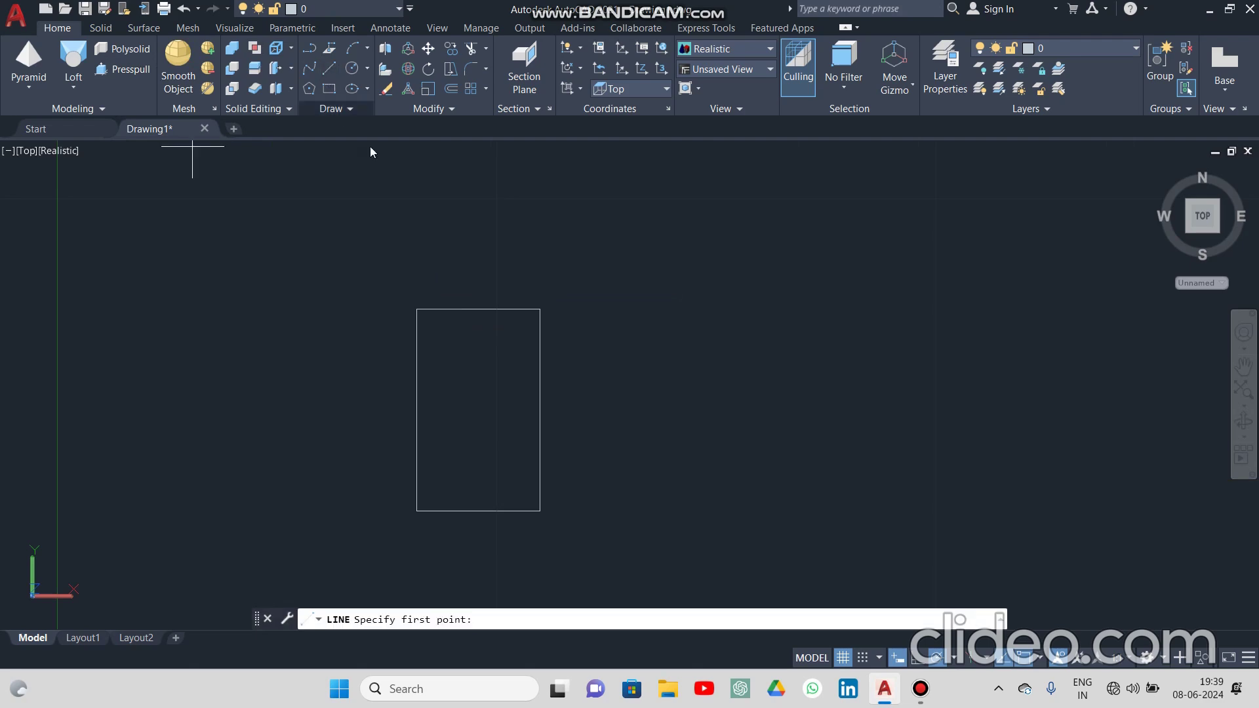
click(417, 309)
click(320, 309)
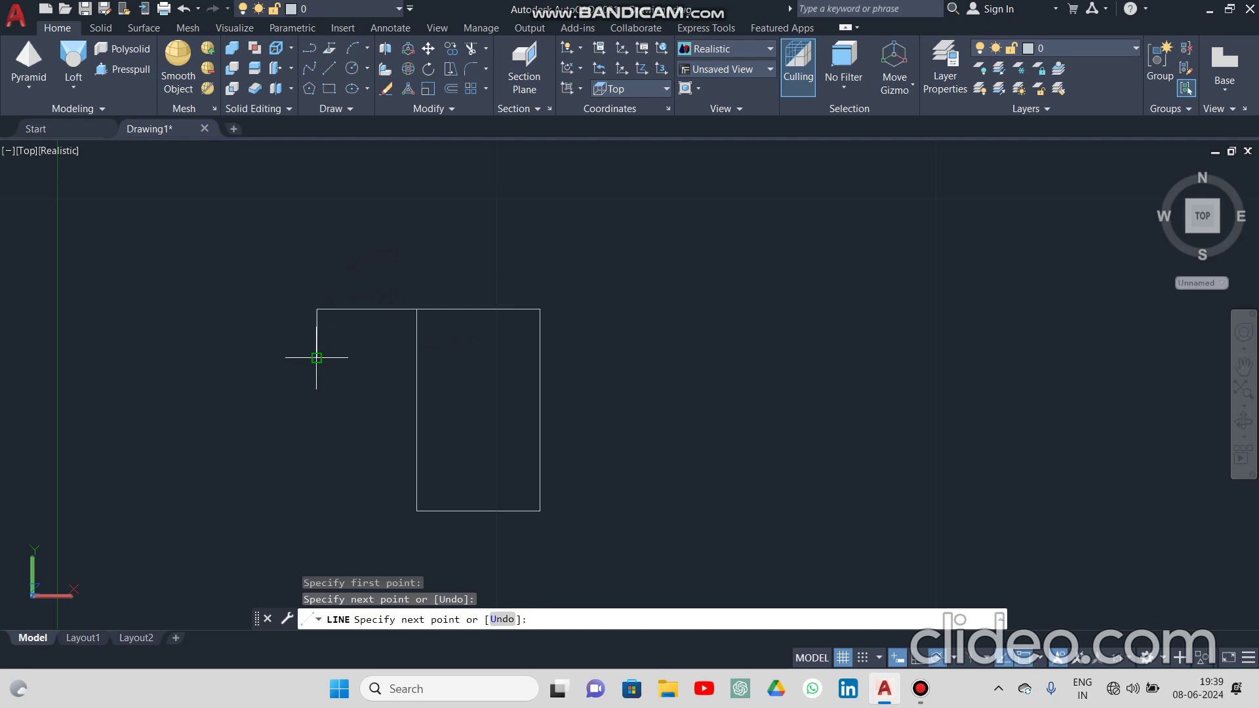
click(316, 358)
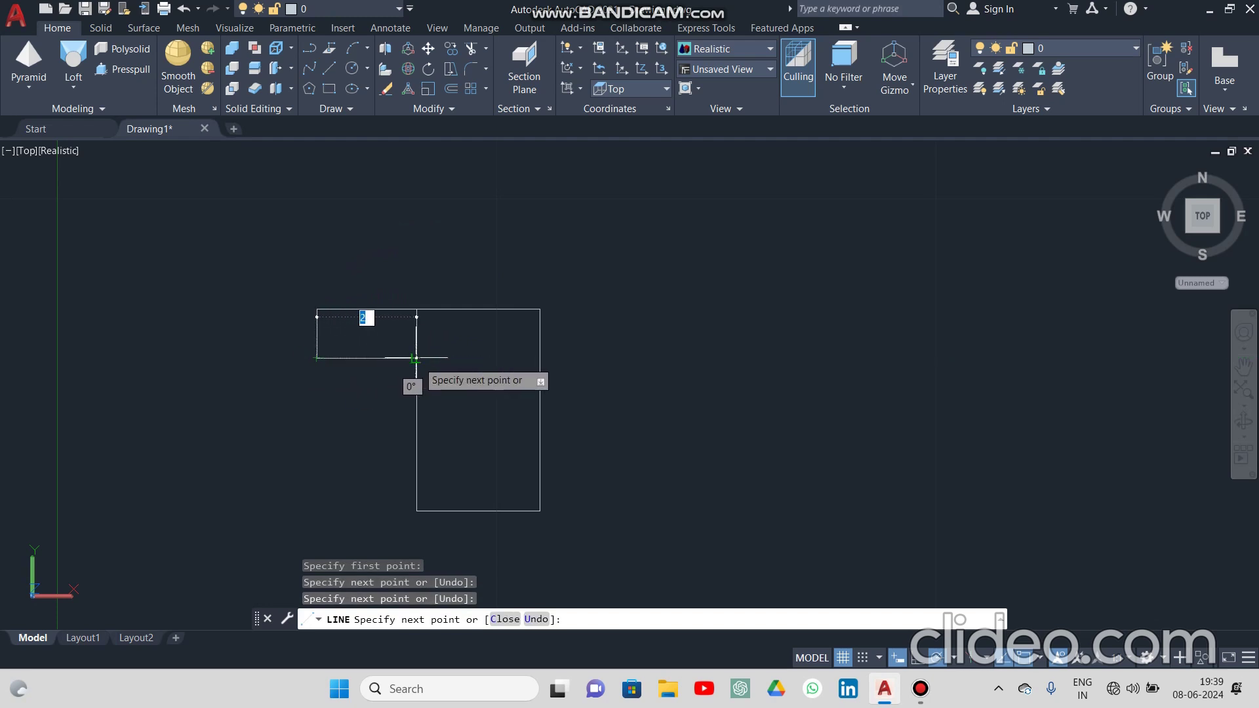
click(416, 358)
key(Escape)
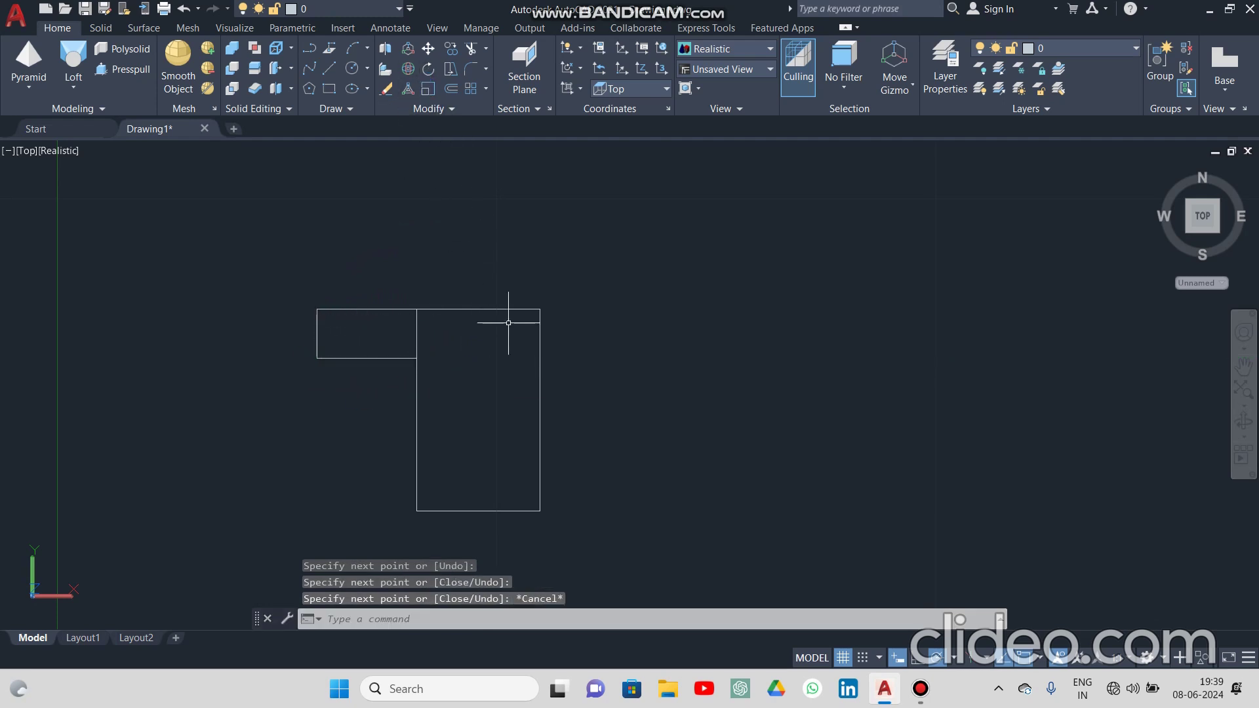
Trim away the vertical segment separating the arm from the tall rectangle.
text(tr)
key(Return)
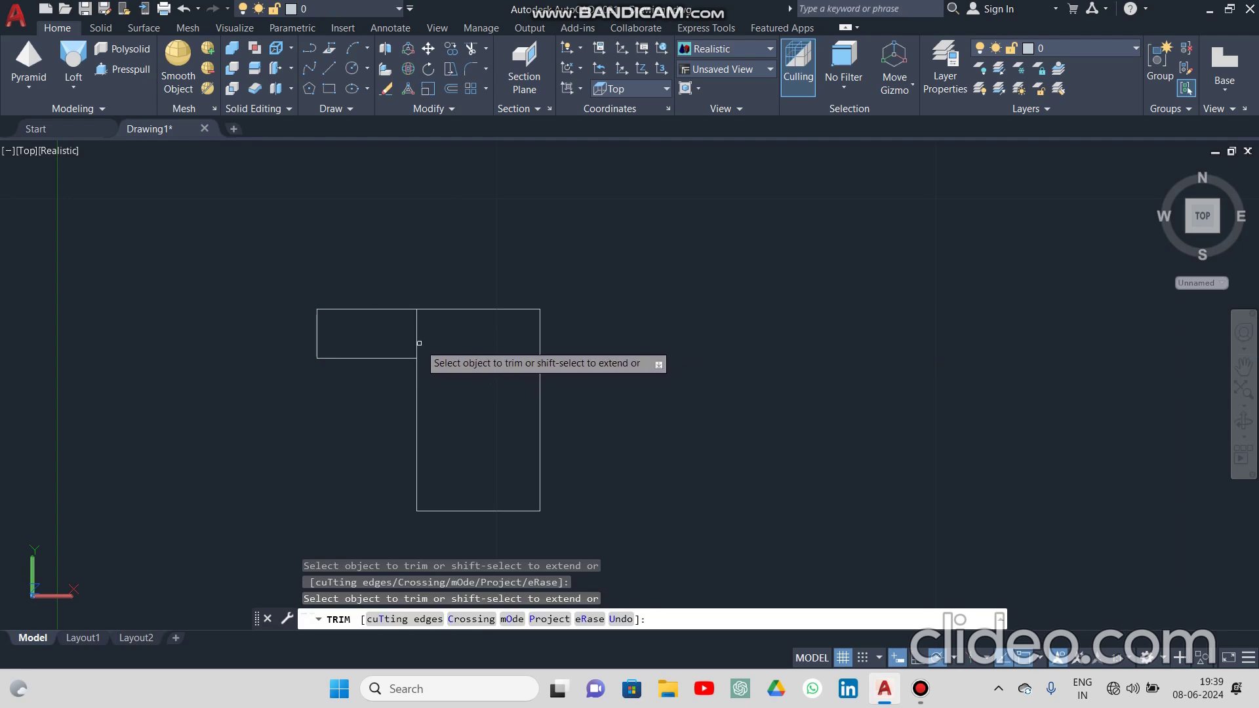
click(416, 338)
key(Escape)
key(Escape)
key(Escape)
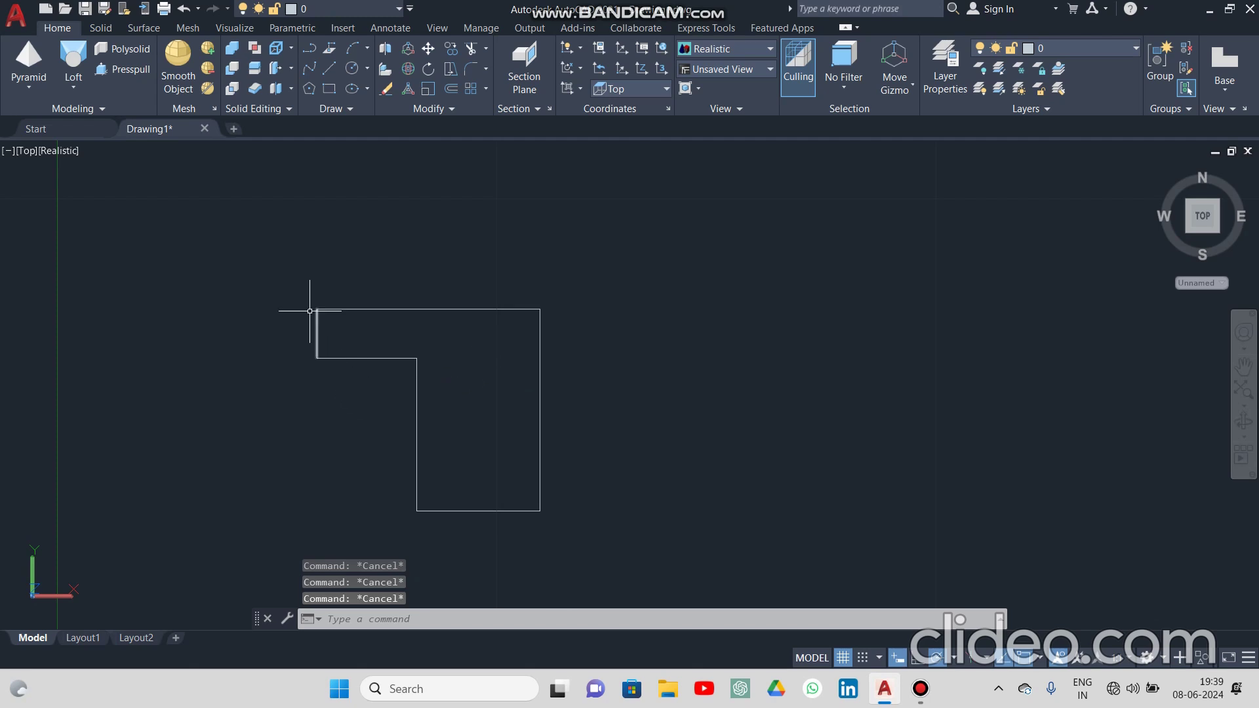
Join all lines of the L-shaped outline into one polyline.
click(265, 244)
click(639, 544)
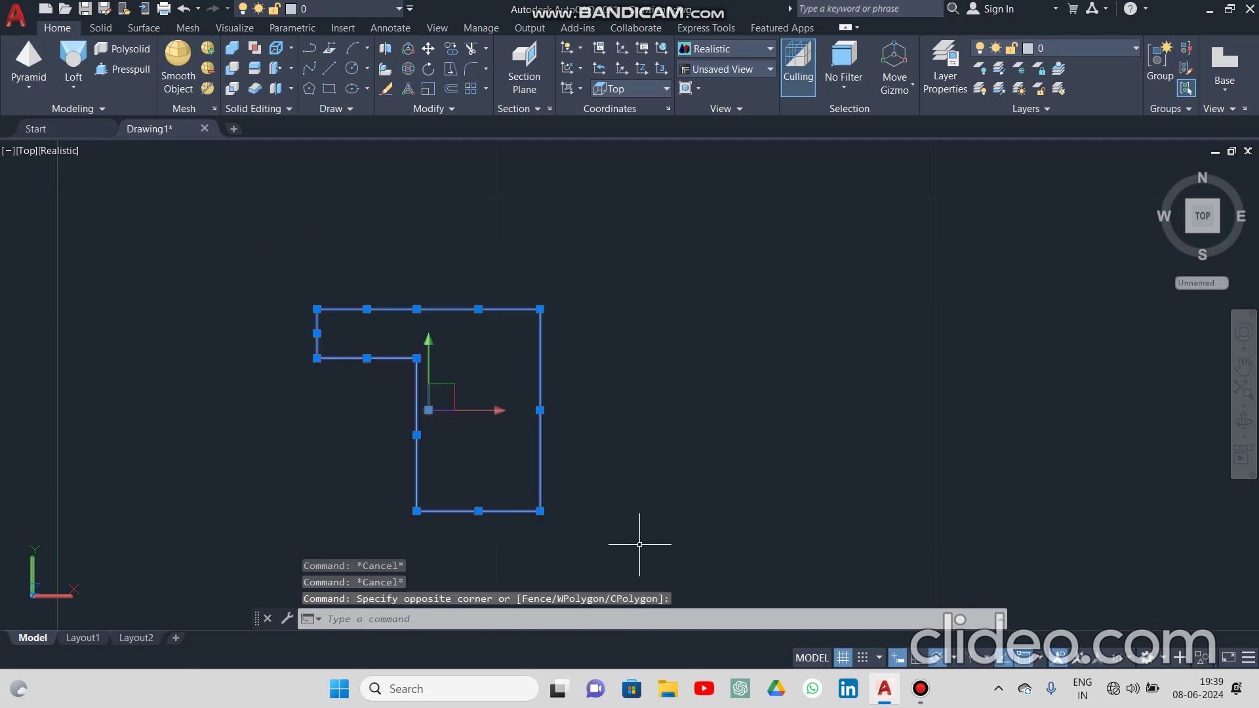
text(j)
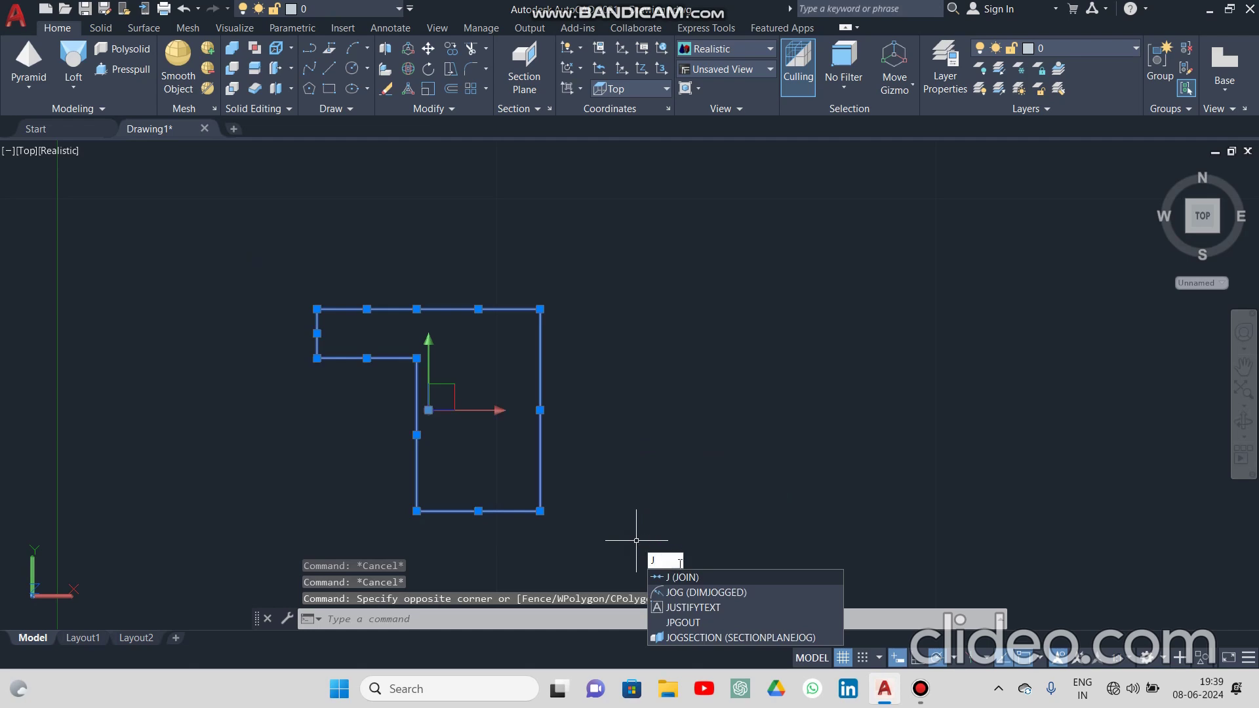
click(681, 577)
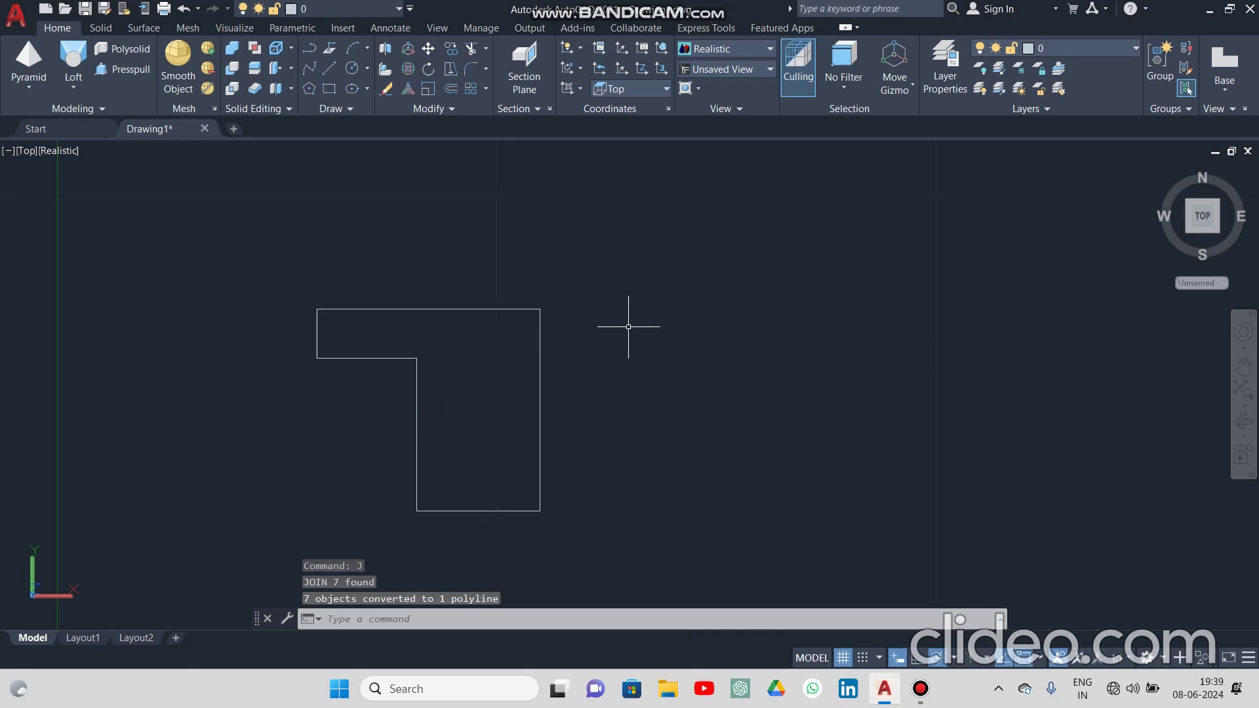
In the SE Isometric view, revolve the L-shaped profile 360 degrees about its long straight edge opposite the arm.
click(66, 90)
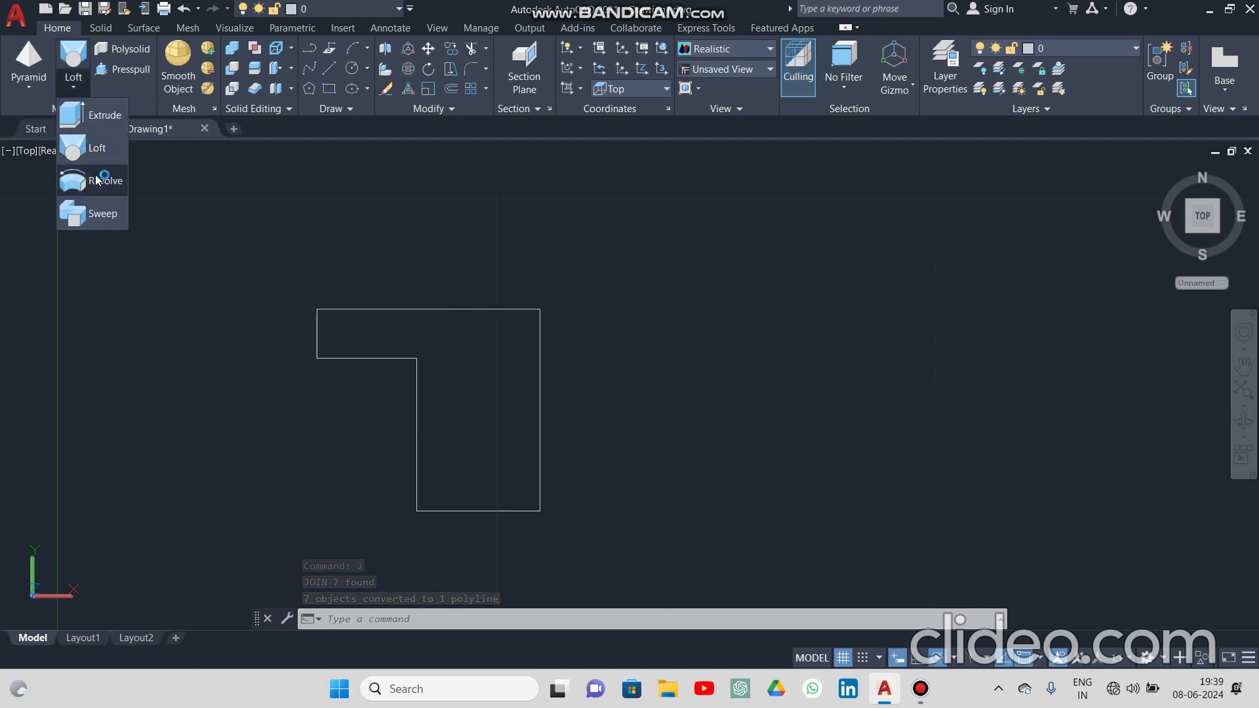
click(97, 181)
scroll(242, 221, down, 2)
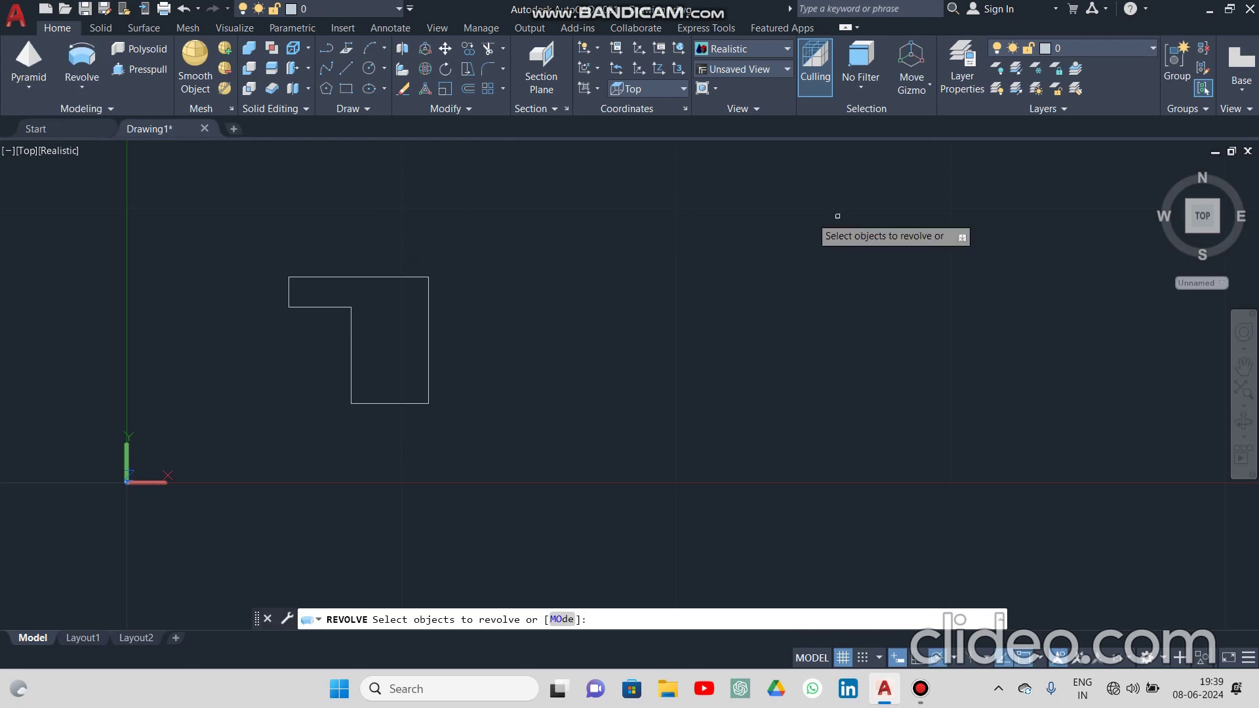
click(1216, 230)
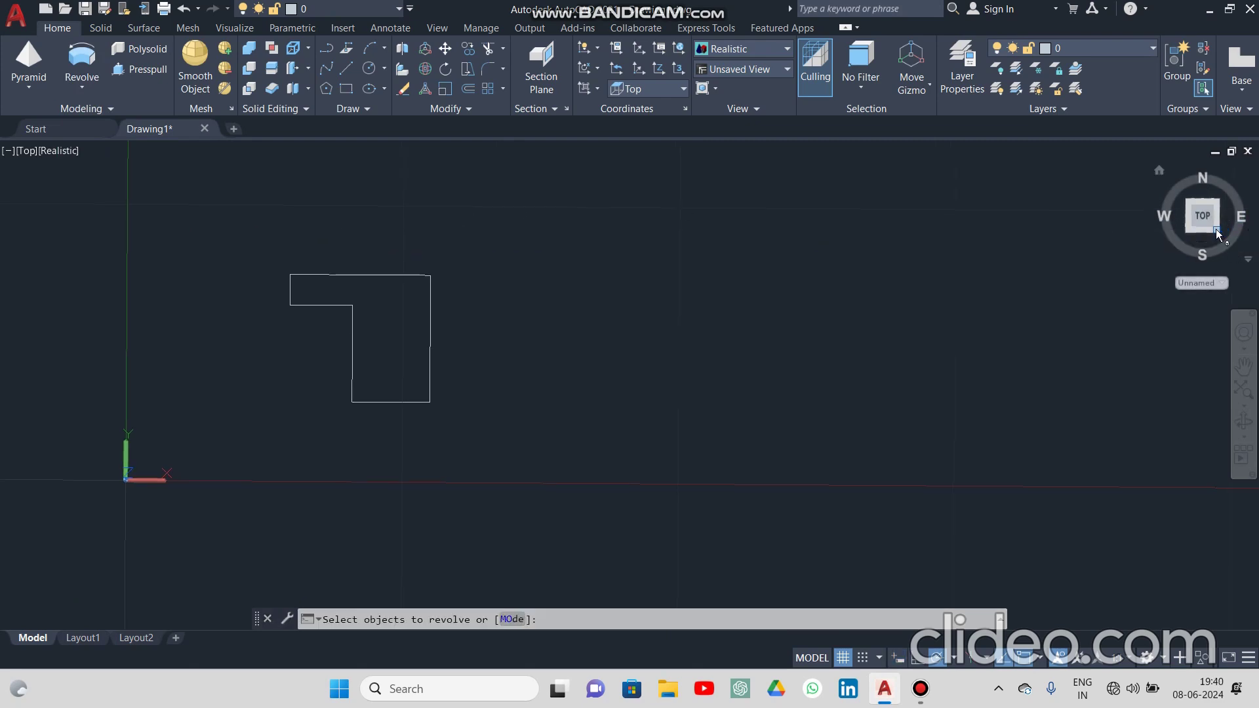
click(650, 354)
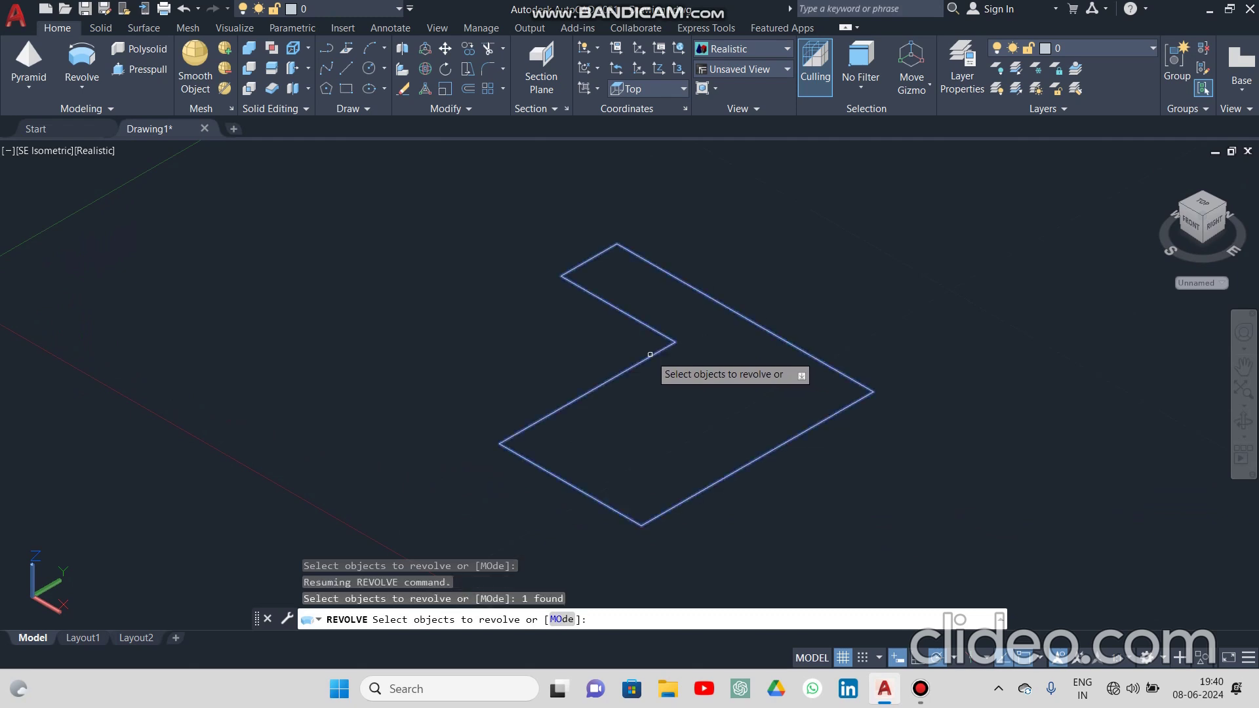
key(Return)
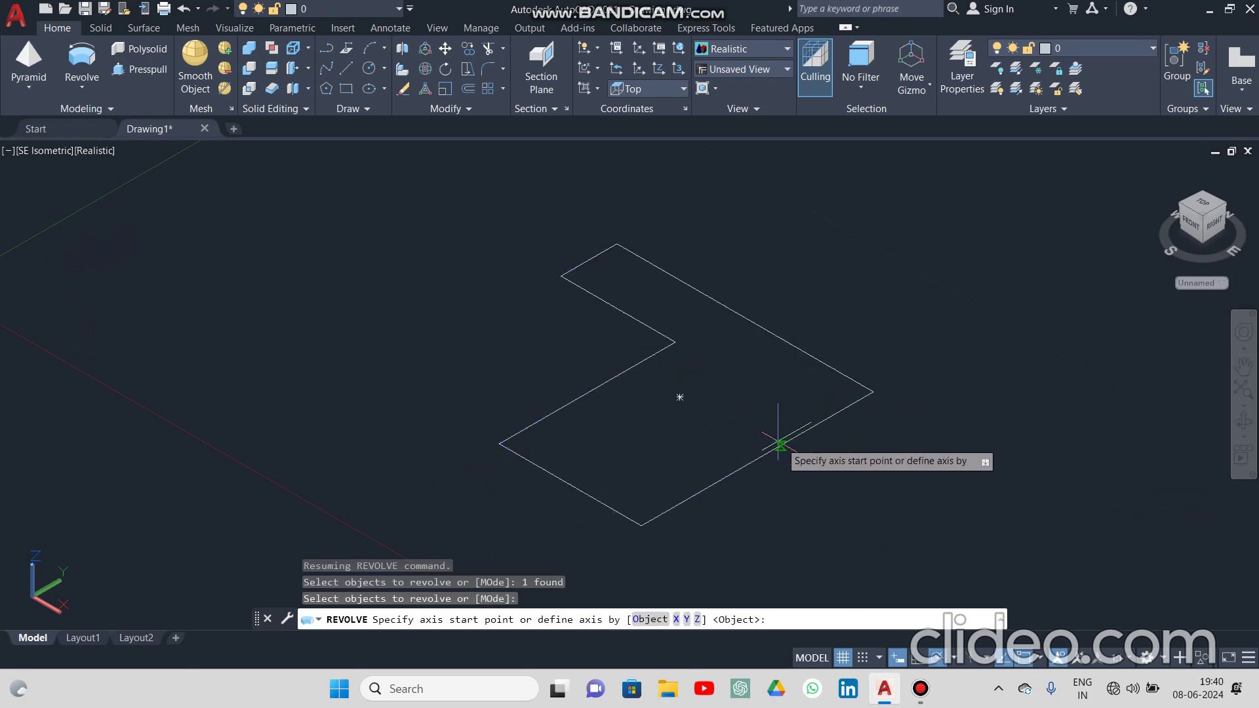
click(873, 392)
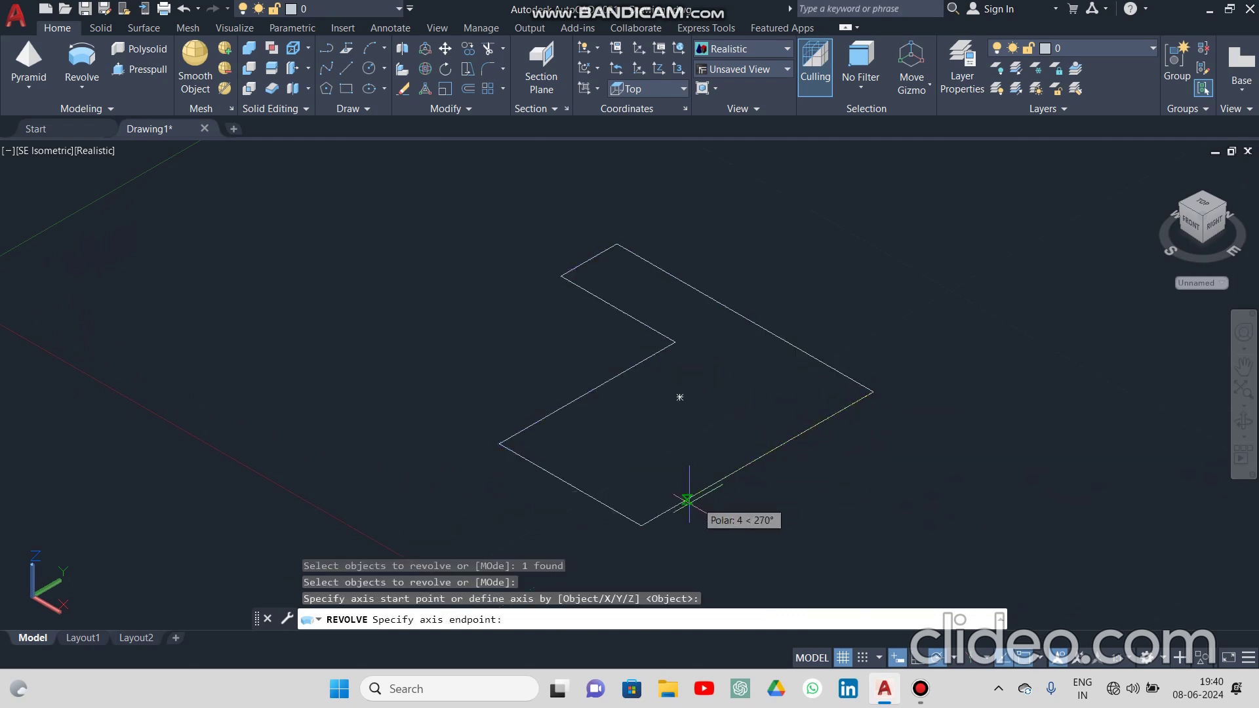
click(642, 525)
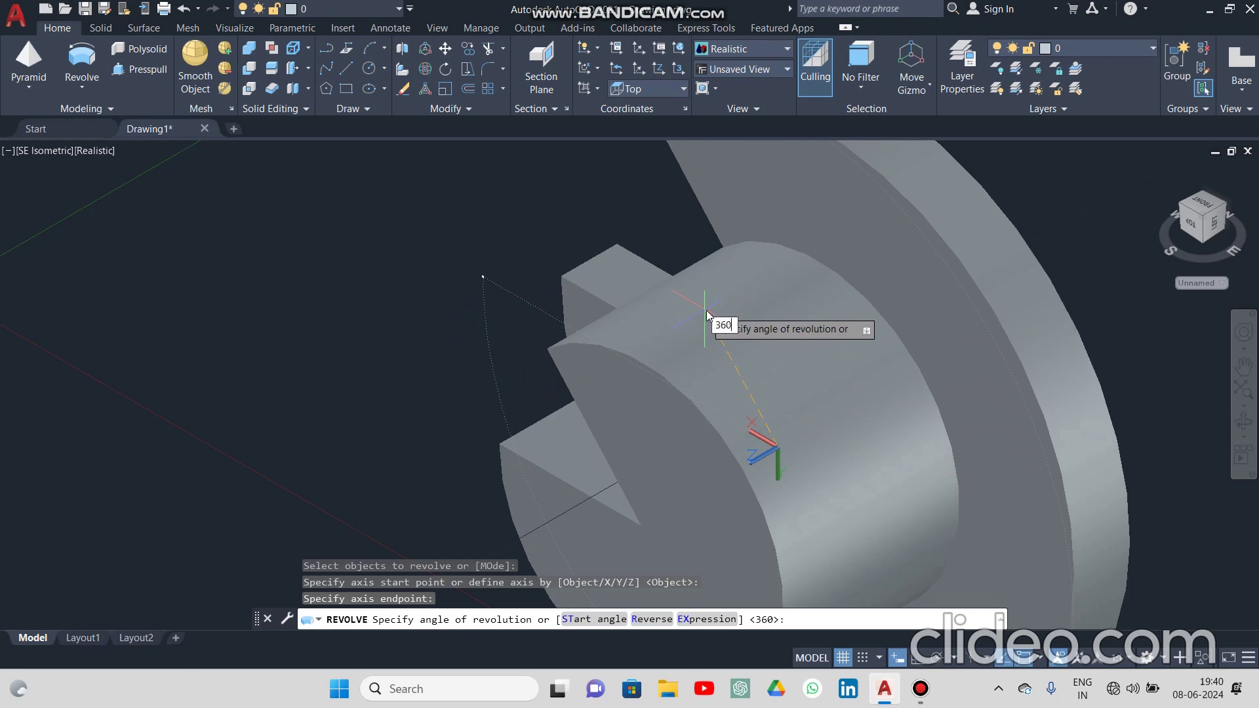
key(Return)
Look over the revolved flanged solid from a slightly different angle and delete it from the drawing.
scroll(720, 331, down, 8)
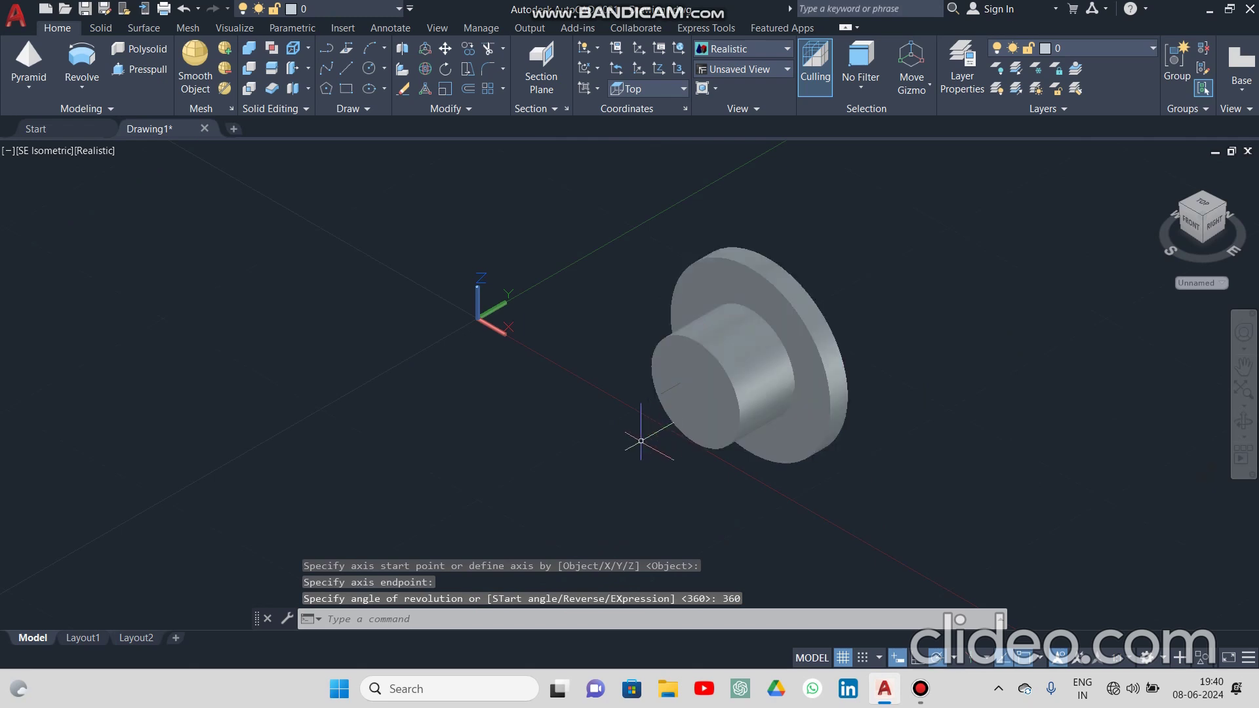
scroll(646, 422, up, 2)
middle_drag(598, 450, 542, 450)
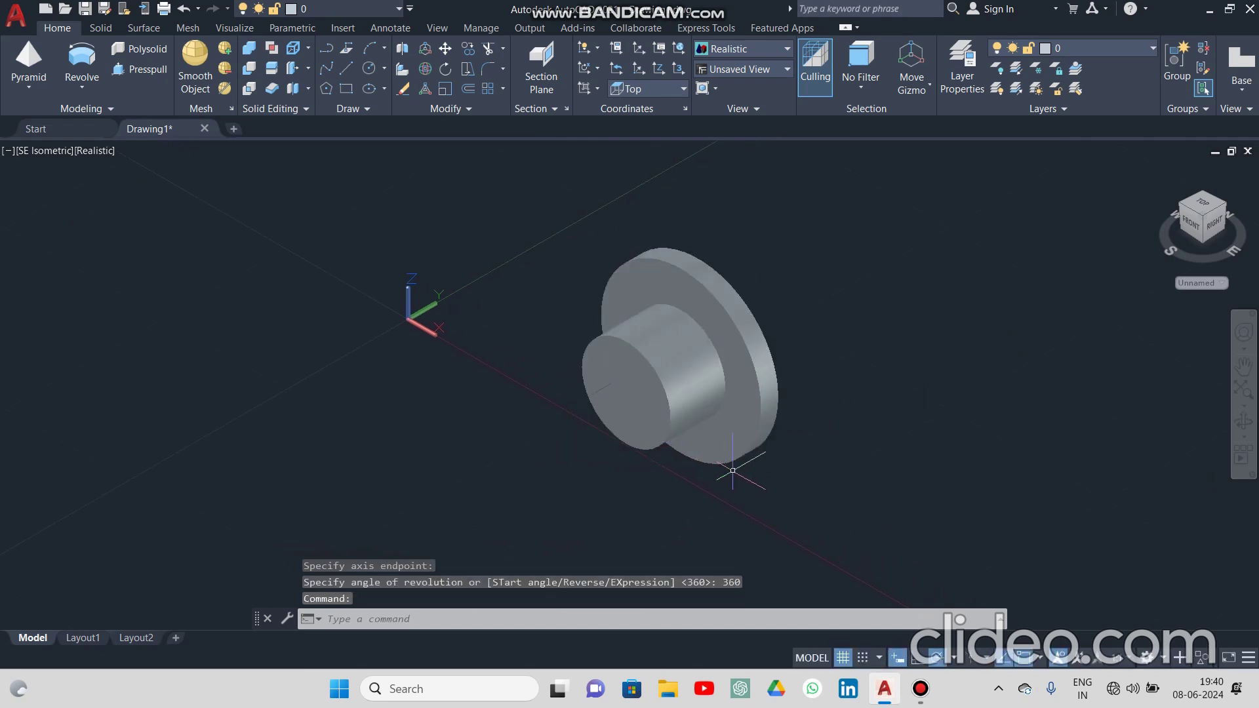
mouse_move(731, 470)
shift+middle_down()
mouse_move(645, 463)
mouse_move(553, 433)
mouse_move(607, 435)
mouse_move(579, 427)
mouse_move(548, 376)
mouse_move(656, 377)
mouse_move(721, 531)
mouse_move(792, 478)
mouse_move(753, 441)
mouse_move(756, 452)
shift+middle_up()
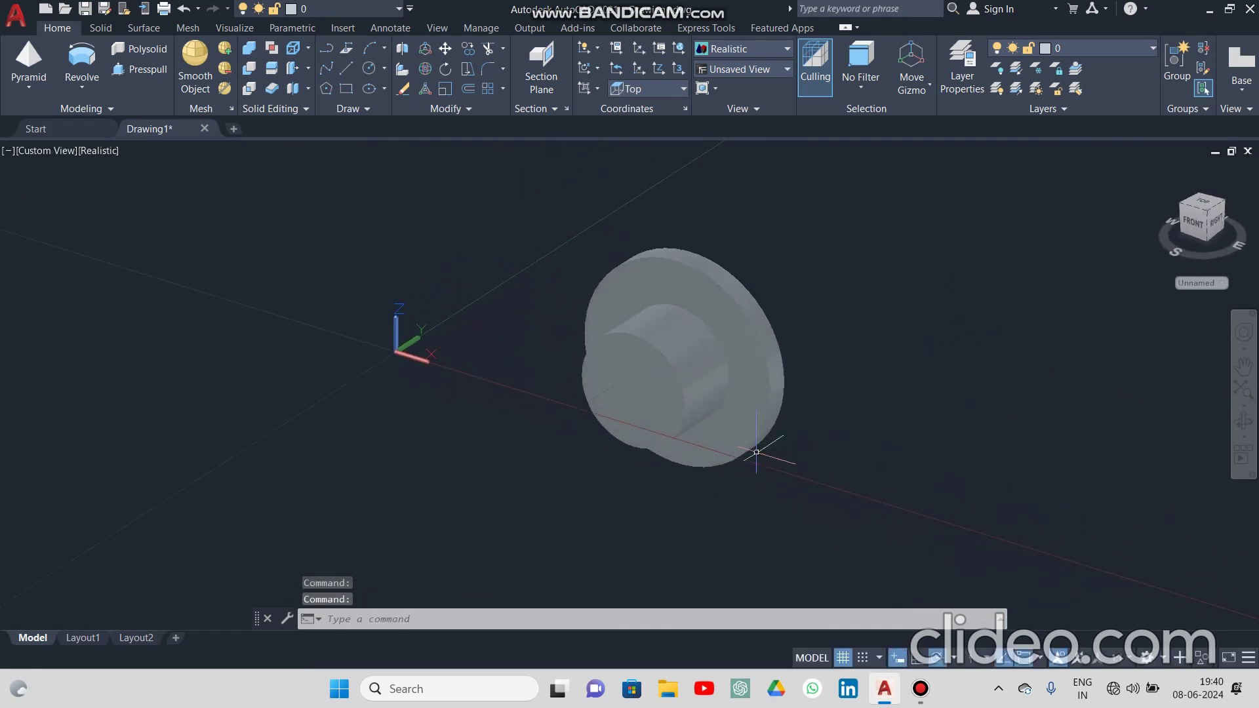
click(511, 197)
click(882, 513)
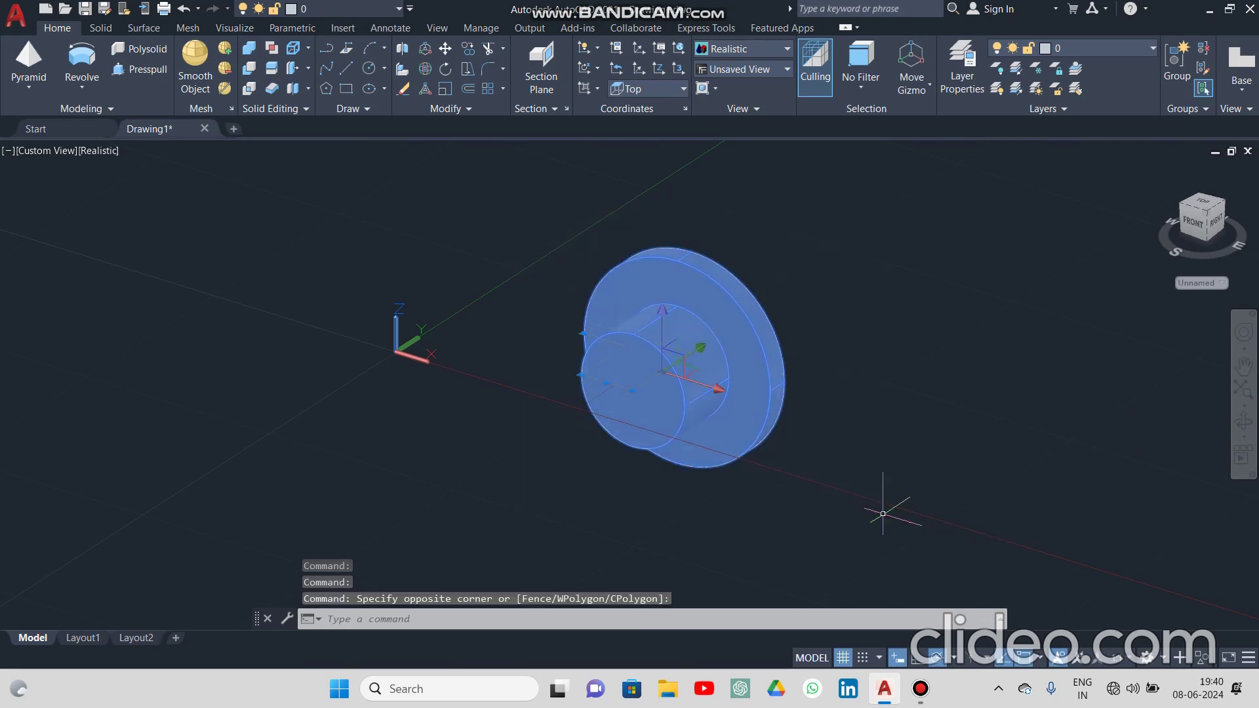
key(Delete)
Draw an open zigzag path of five connected lines that turns back and forth across the ground plane.
middle_drag(716, 328, 372, 534)
click(86, 93)
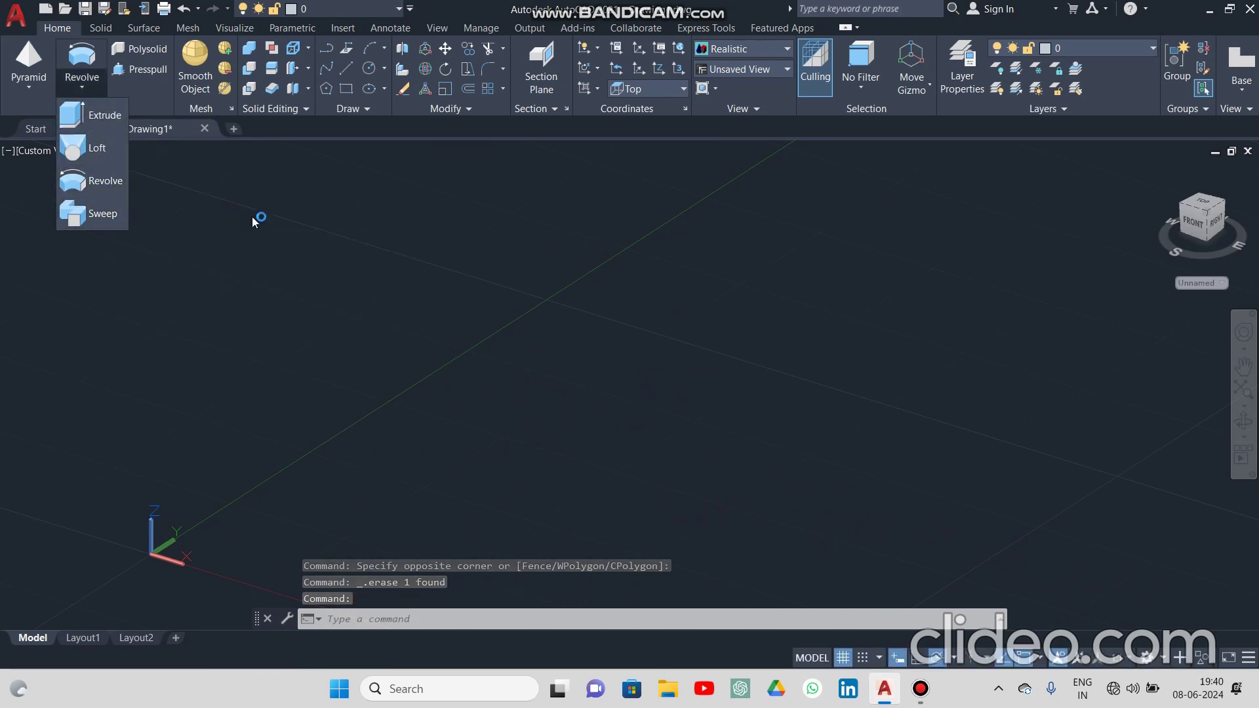
click(345, 71)
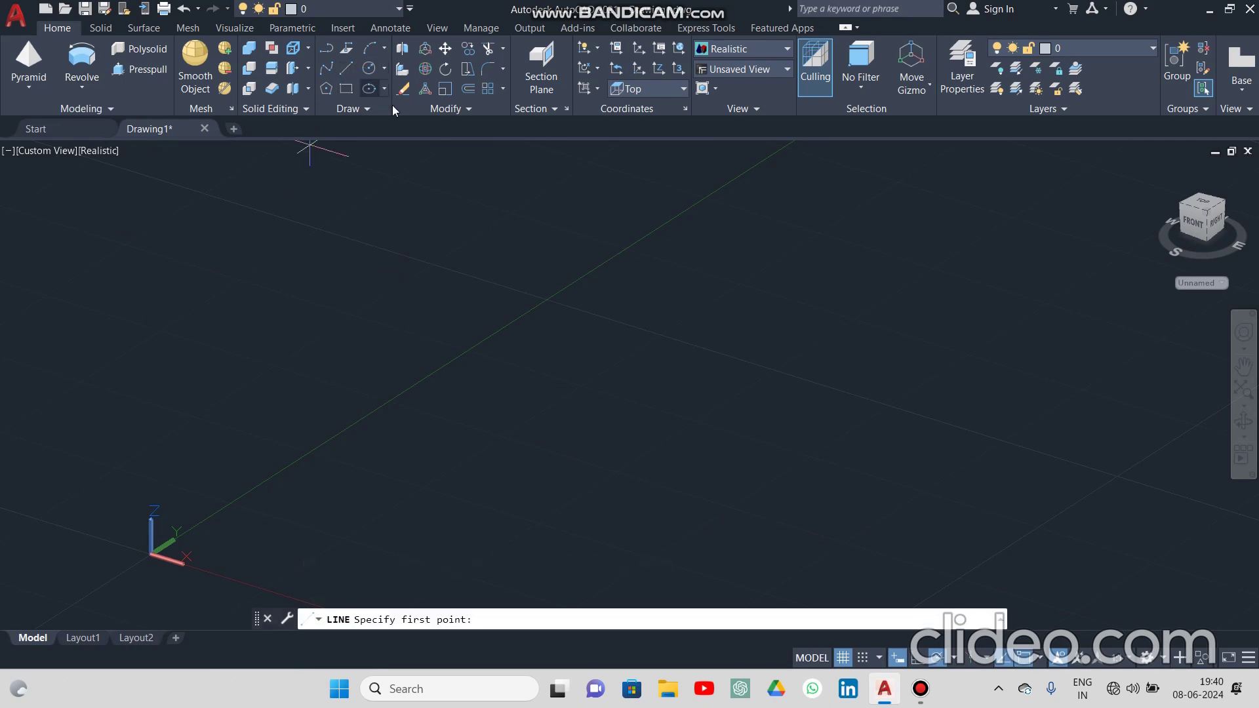
click(548, 402)
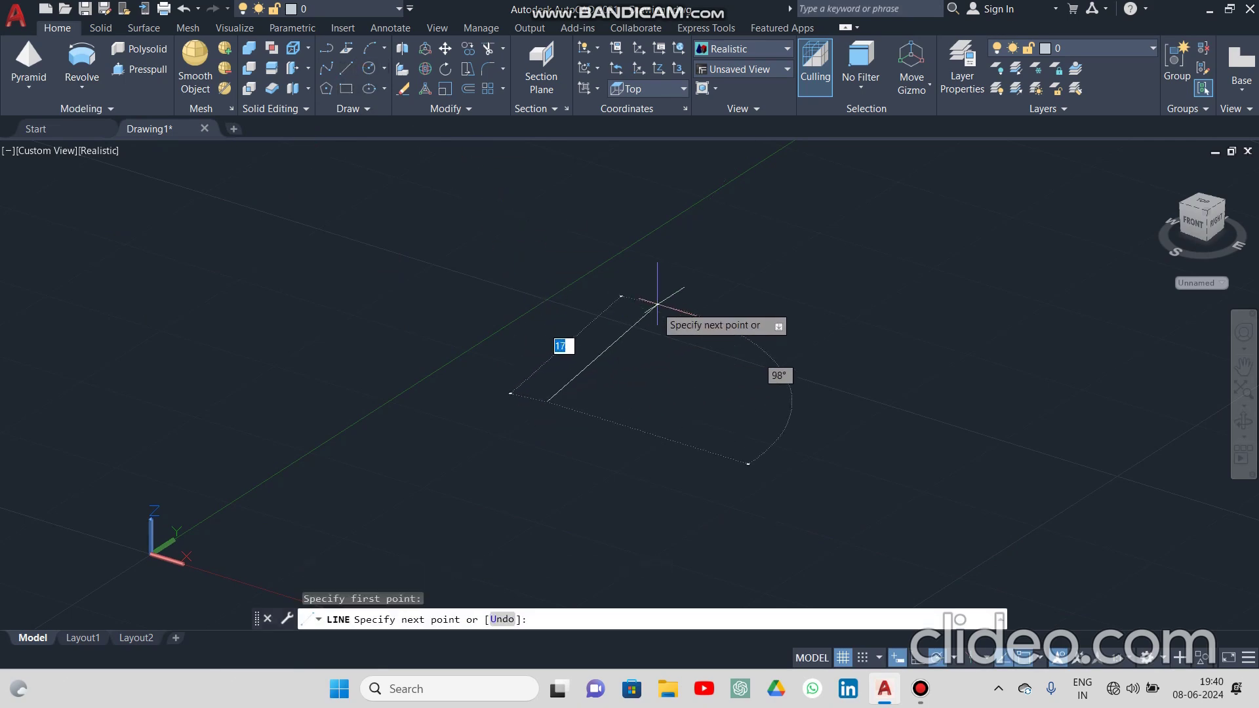
click(696, 306)
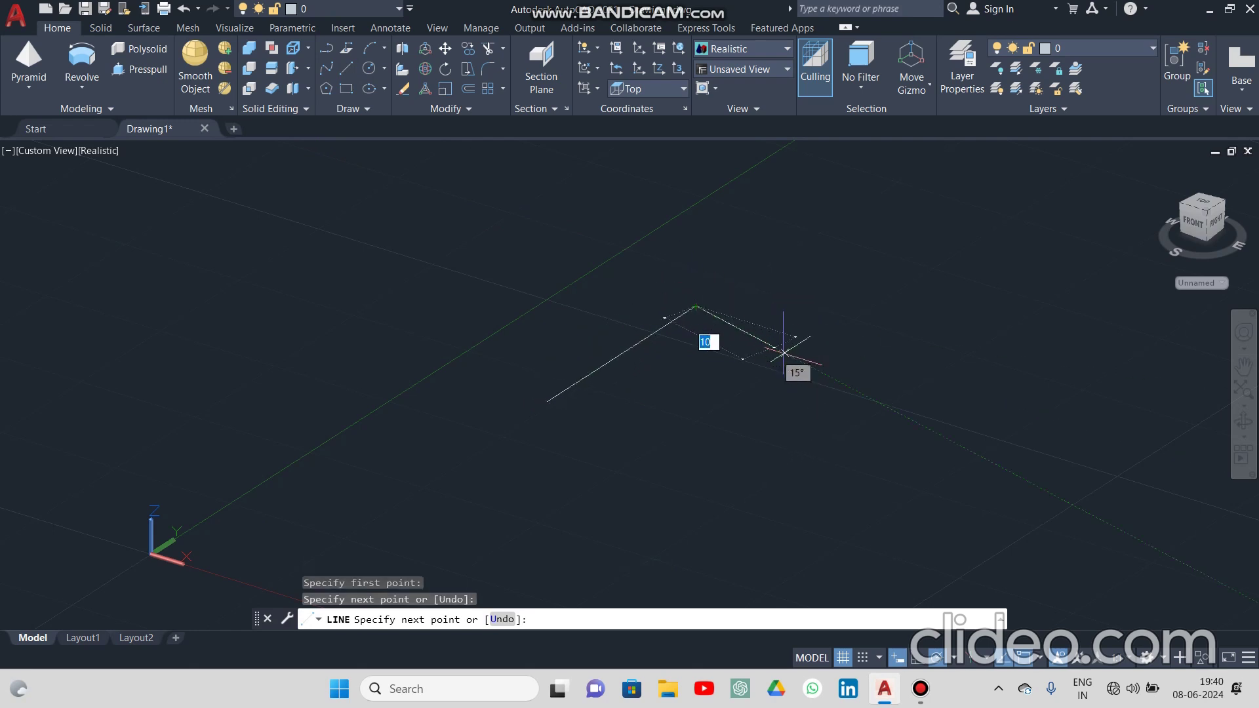
click(862, 358)
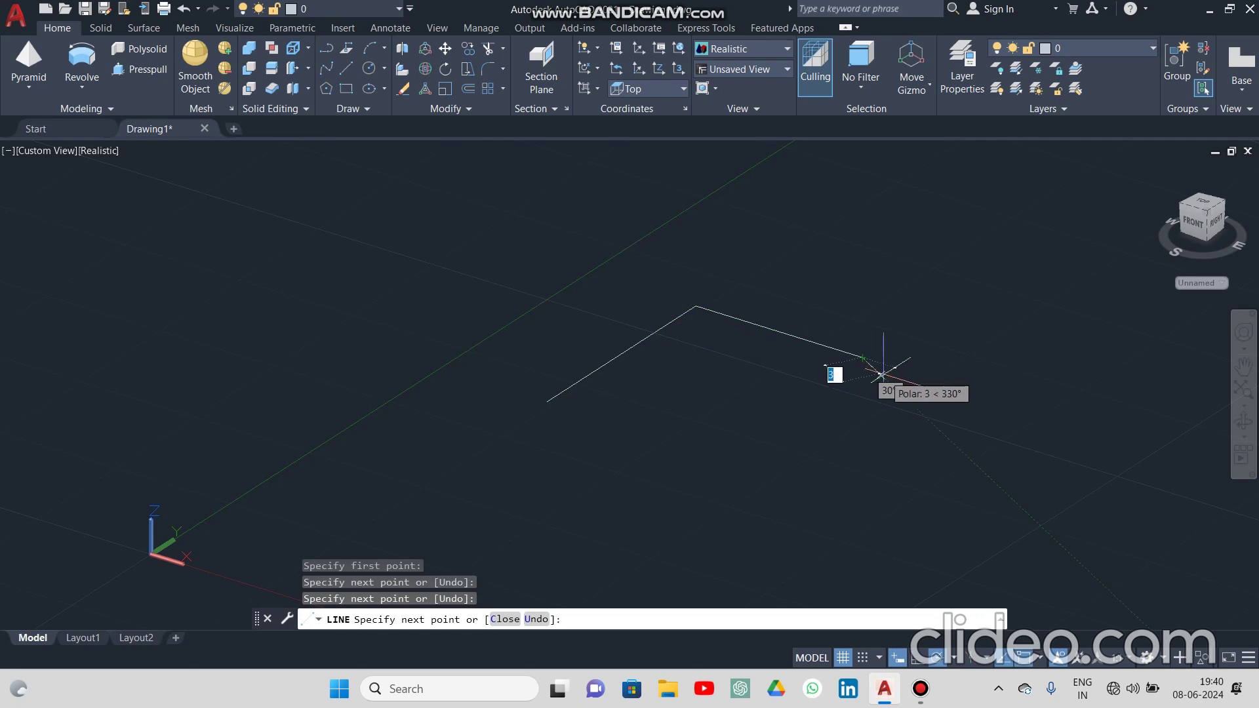
click(711, 456)
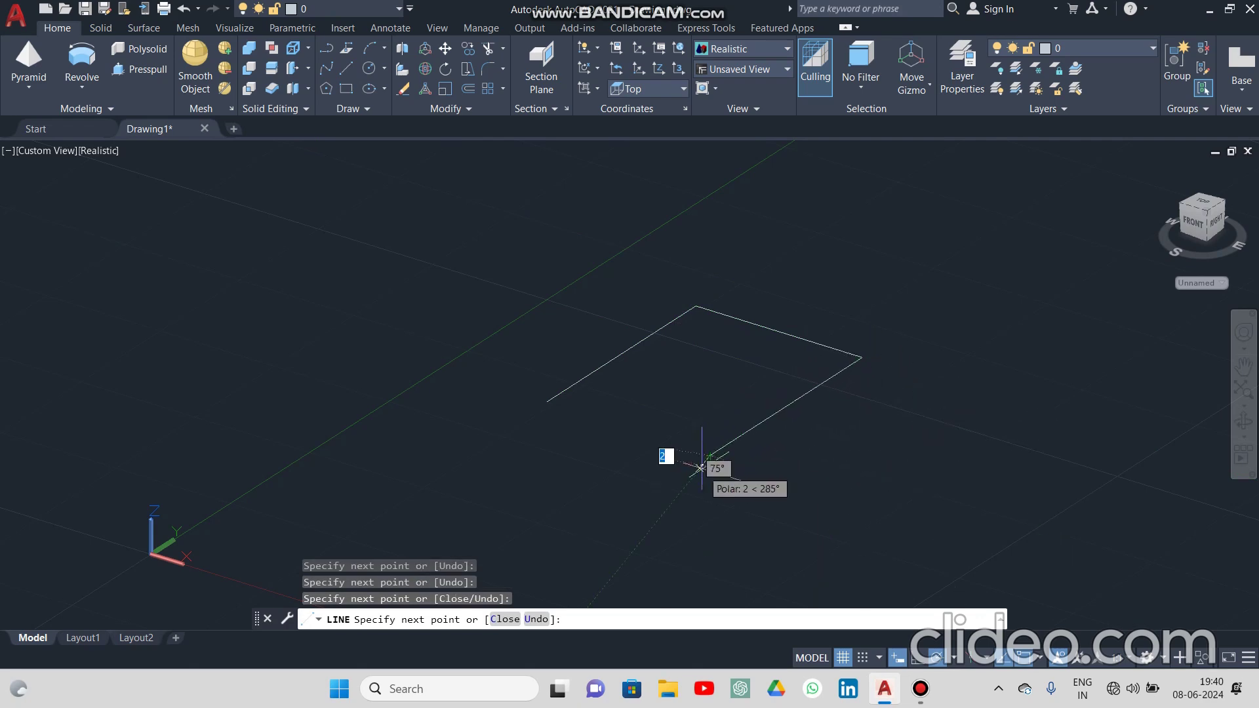
click(846, 498)
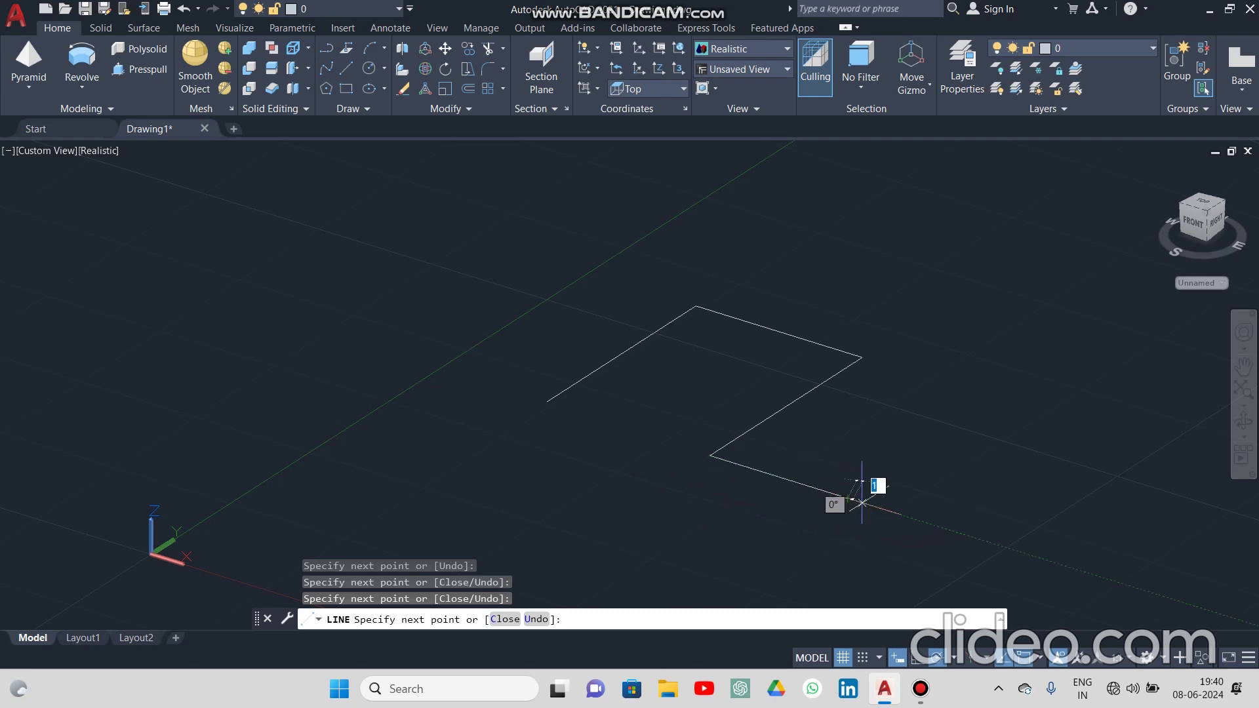
click(957, 392)
key(Escape)
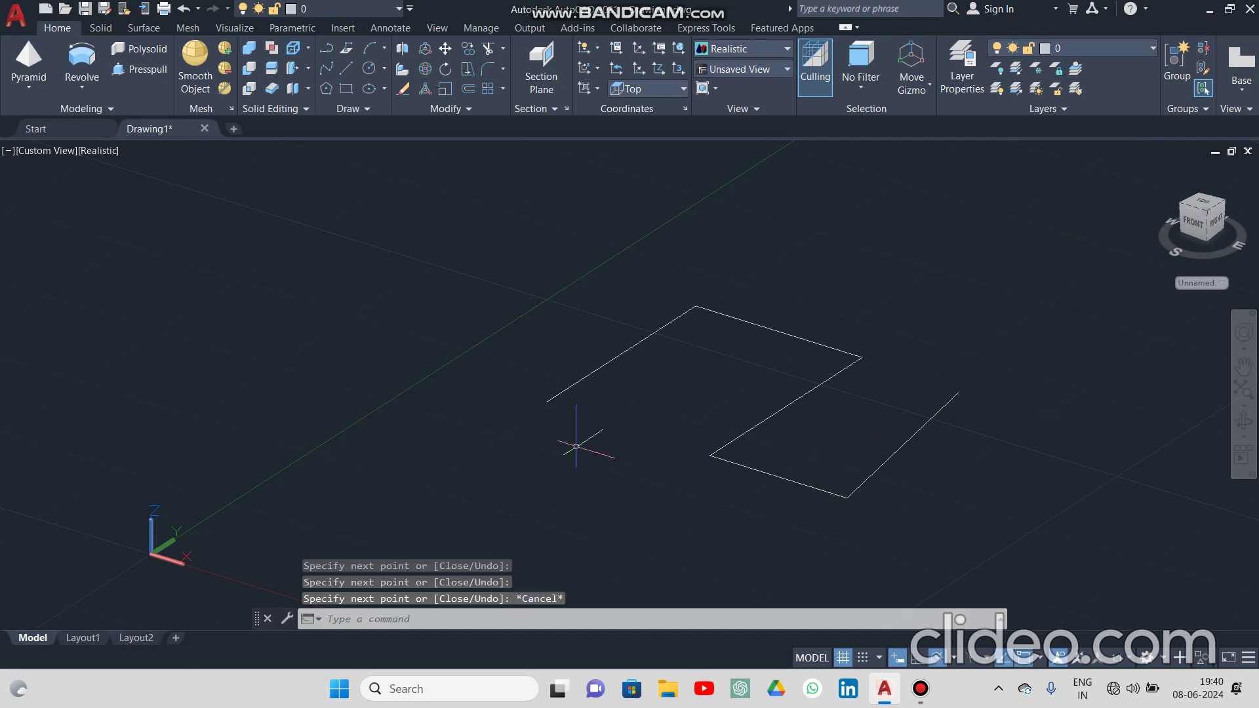
Draw a small circle on the ground plane just in front of the zigzag path's starting end.
click(369, 71)
click(469, 469)
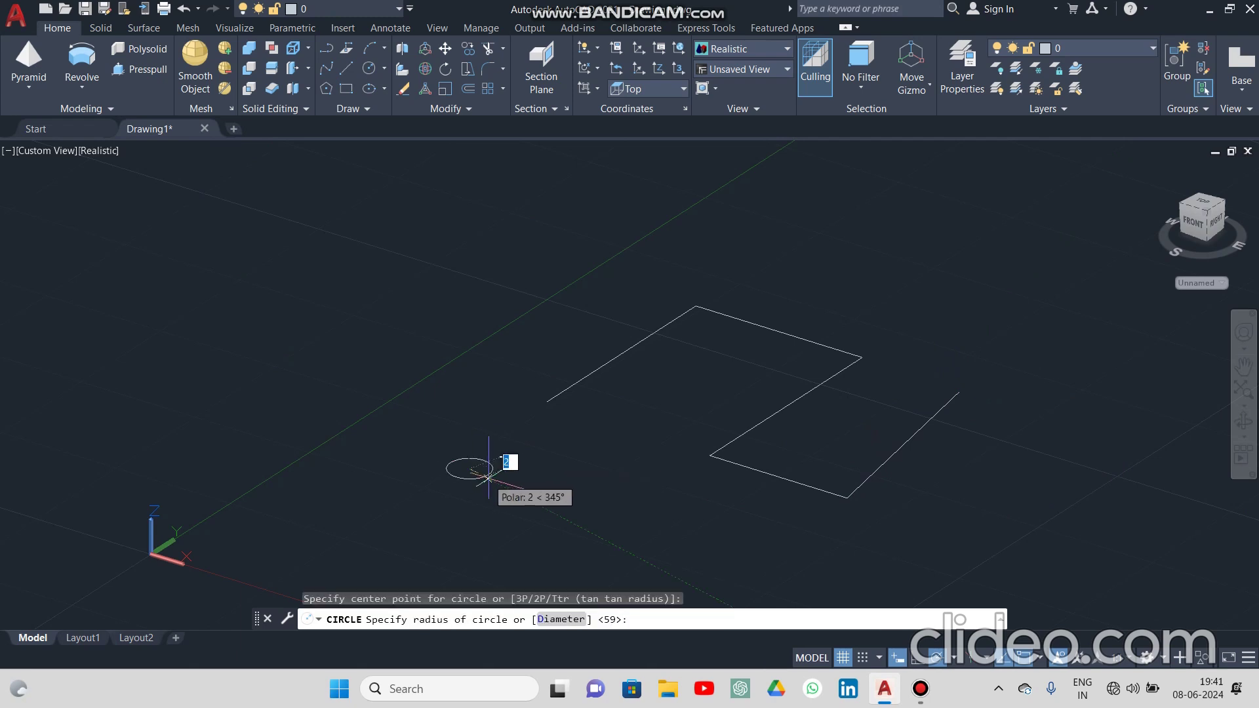
key(Escape)
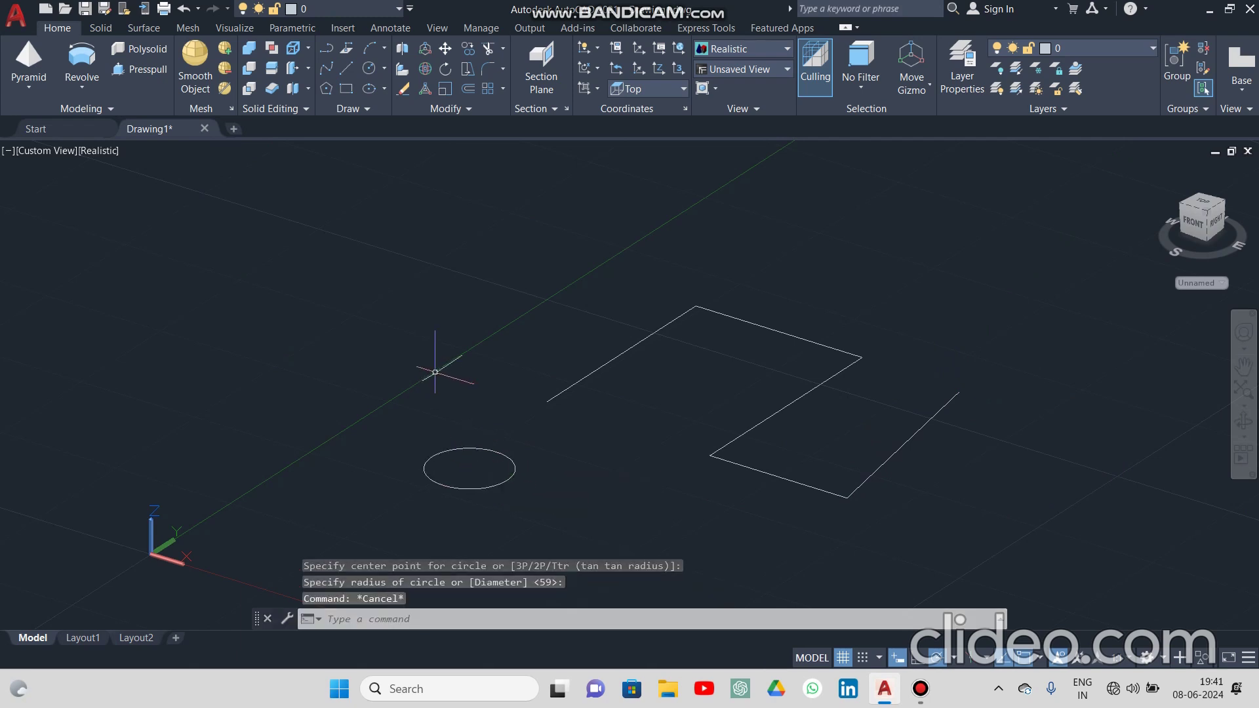
Try to sweep the circle as a solid along the zigzag's unjoined first line, and undo the sweep.
click(81, 92)
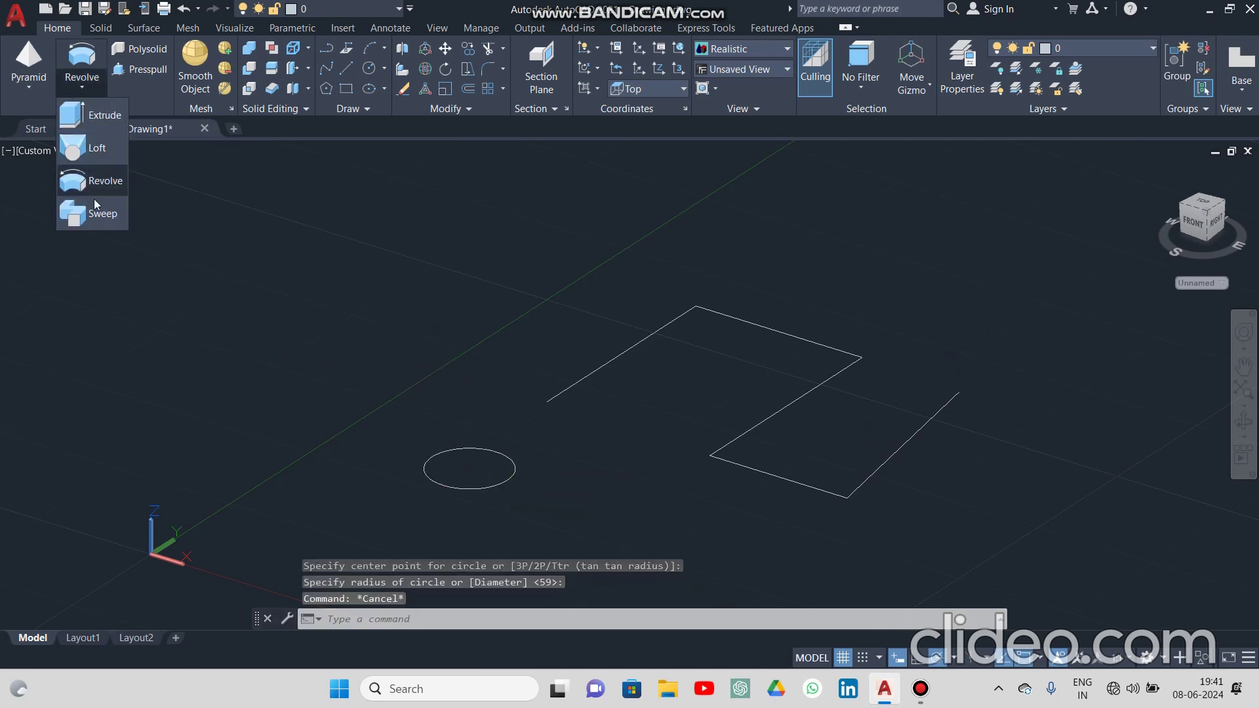
click(93, 197)
click(479, 448)
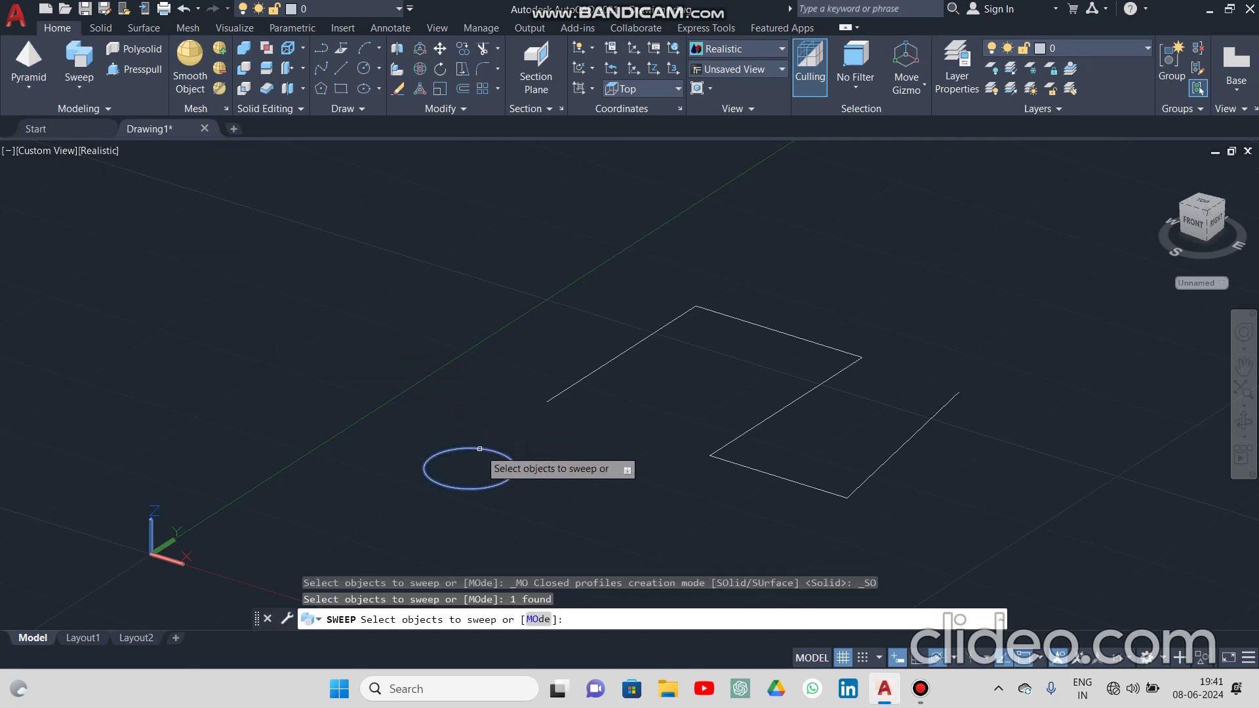
key(Return)
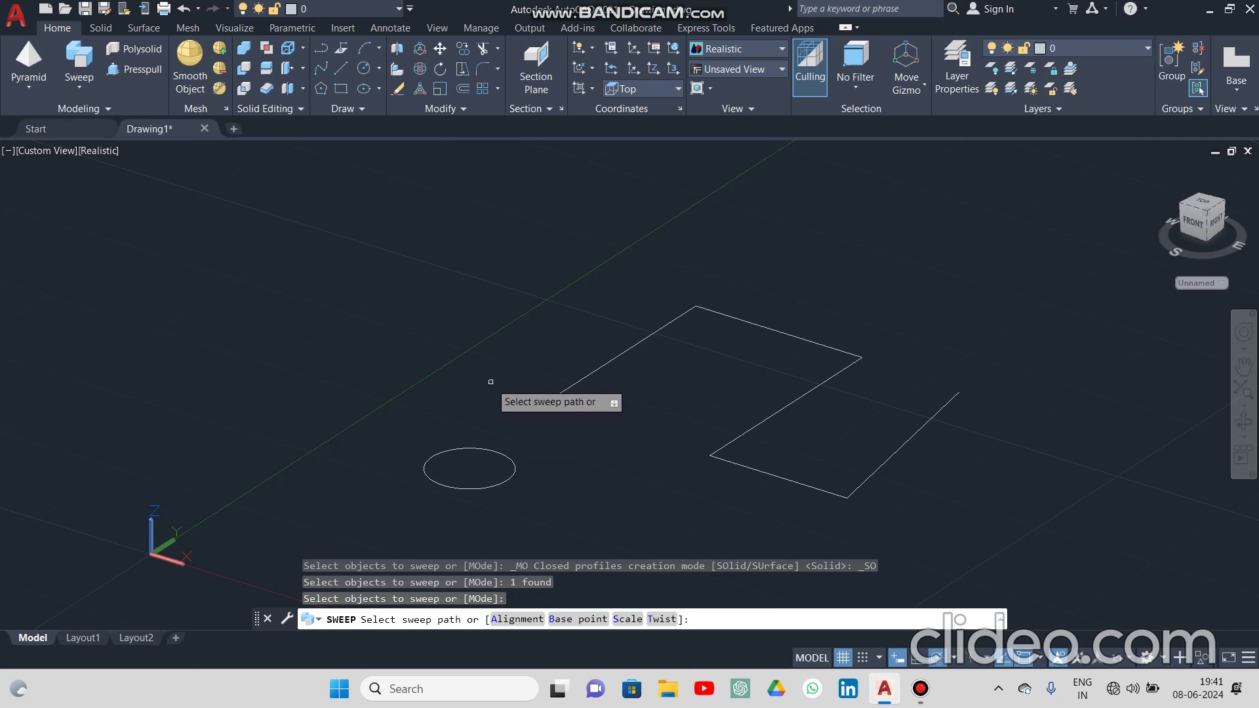
click(562, 388)
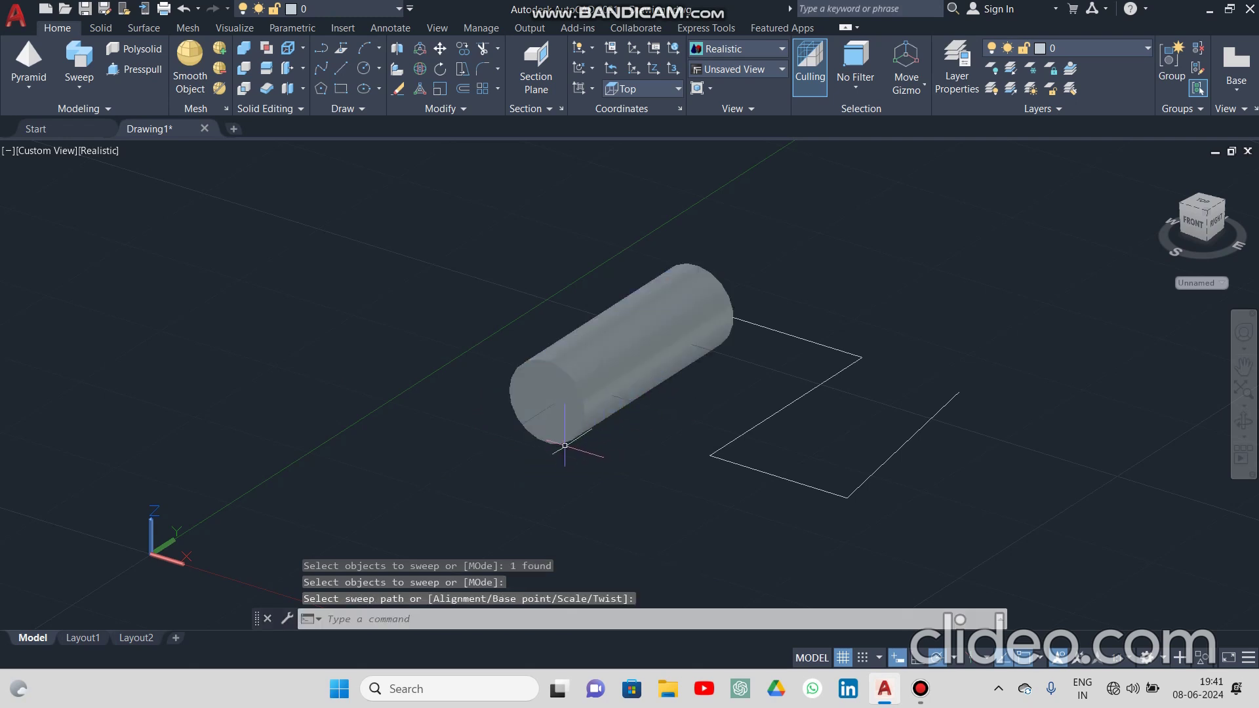
key(ctrl+z)
Join the five zigzag lines into a single polyline, leaving the circle out of the selection.
click(467, 174)
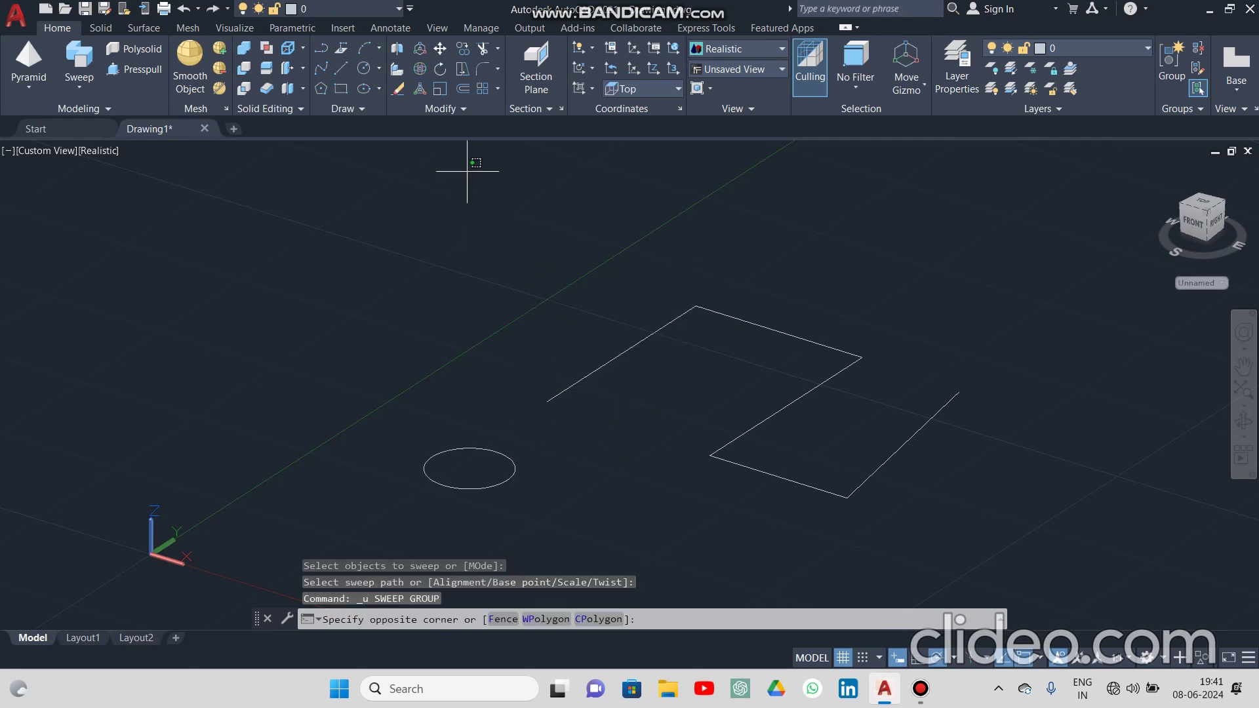
click(1115, 523)
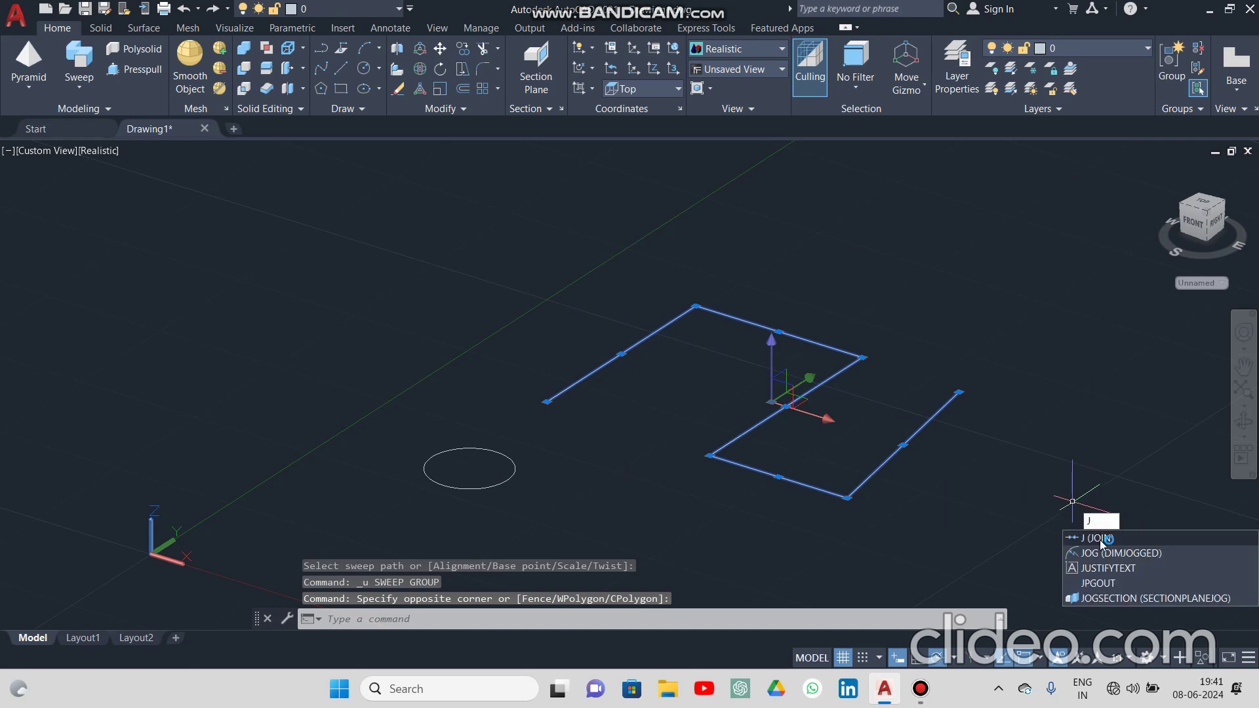
click(1101, 540)
Sweep the circle along the joined zigzag polyline to form a solid bent pipe, and view it from the front.
click(69, 49)
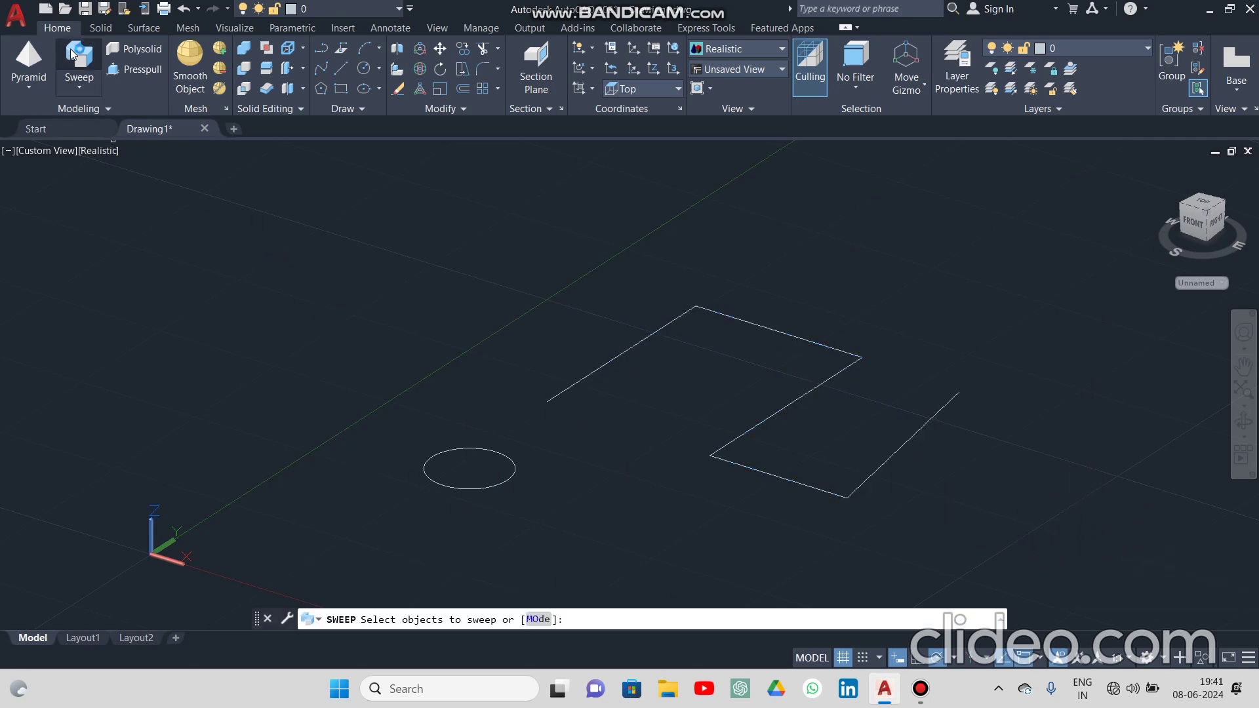
click(441, 454)
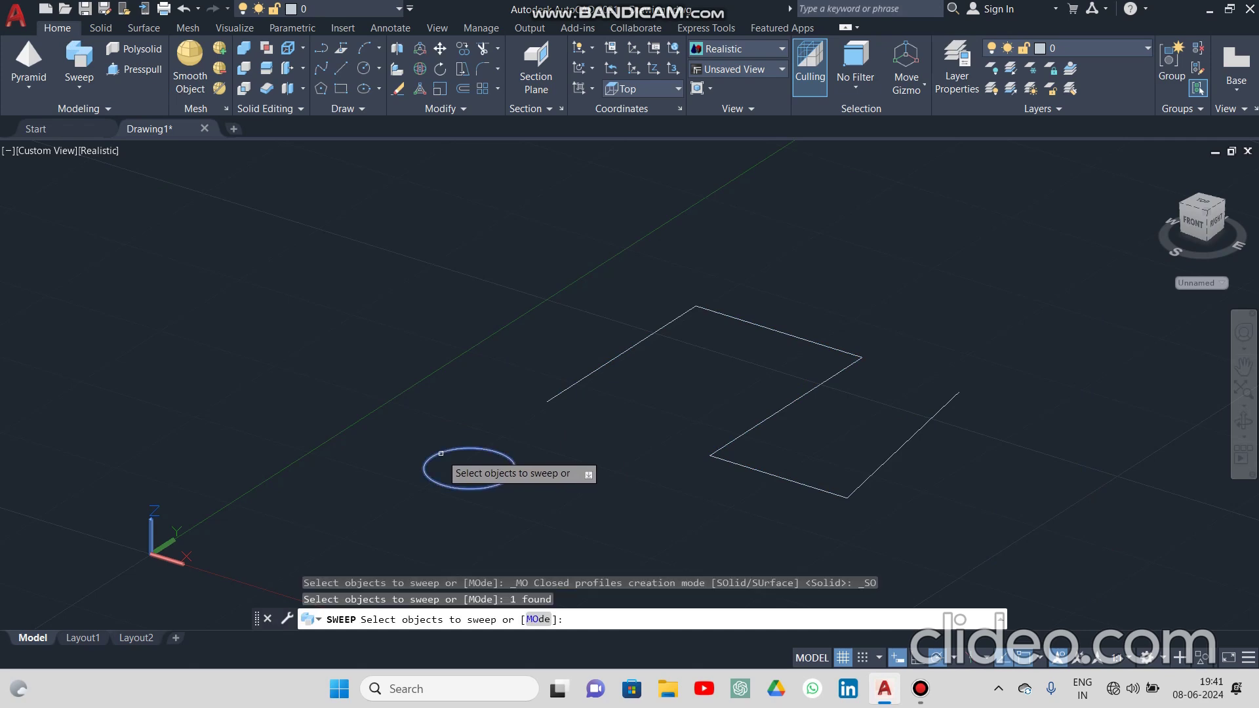
key(Return)
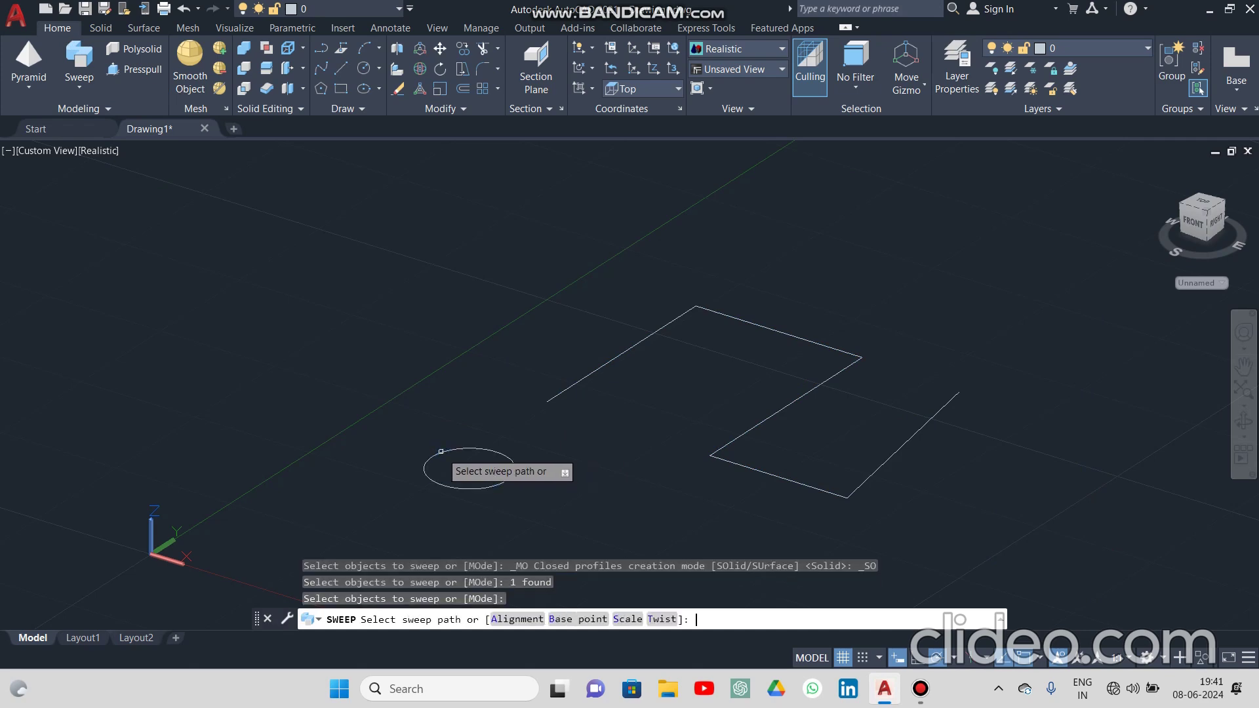
click(563, 393)
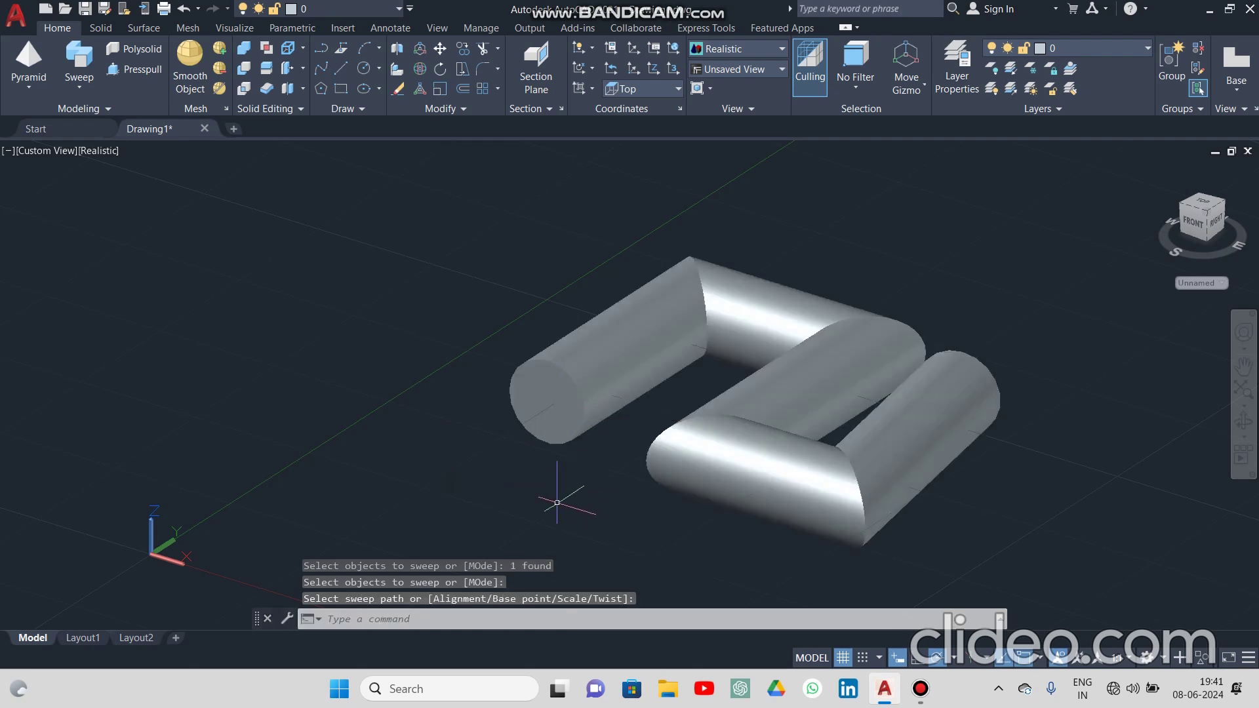
scroll(558, 503, up, 3)
scroll(556, 503, down, 4)
middle_drag(552, 509, 641, 506)
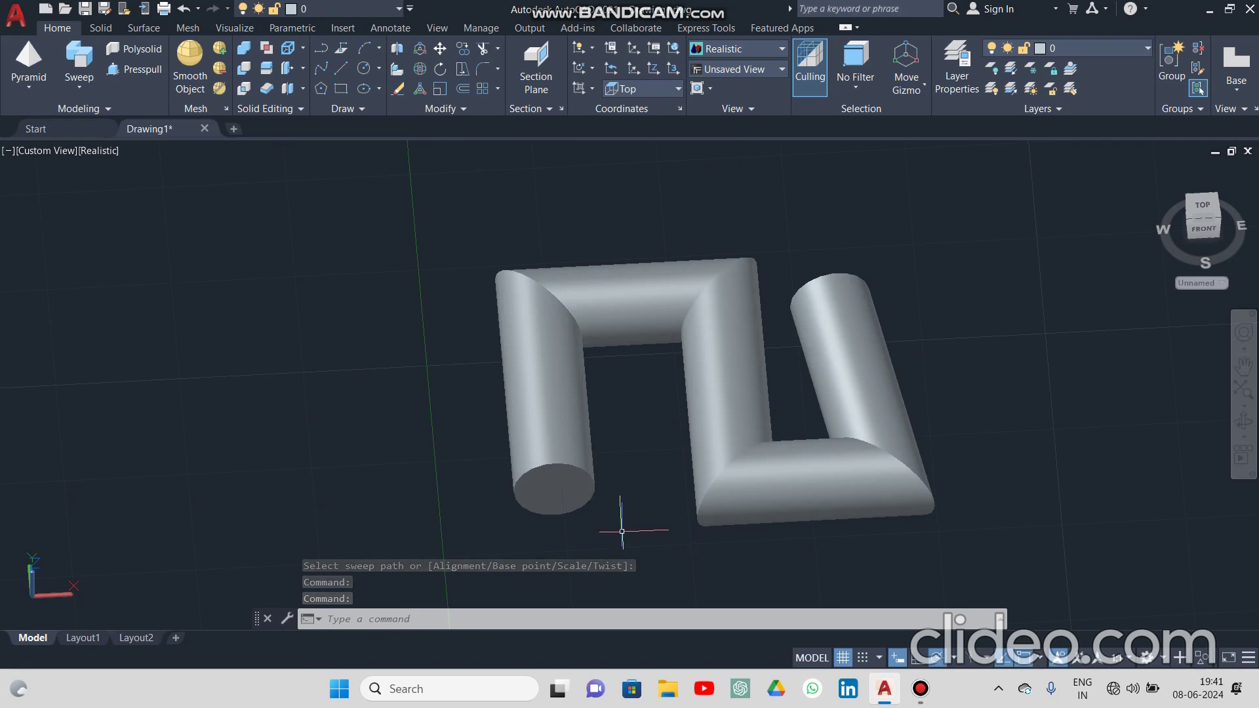
shift+middle_drag(627, 527, 596, 470)
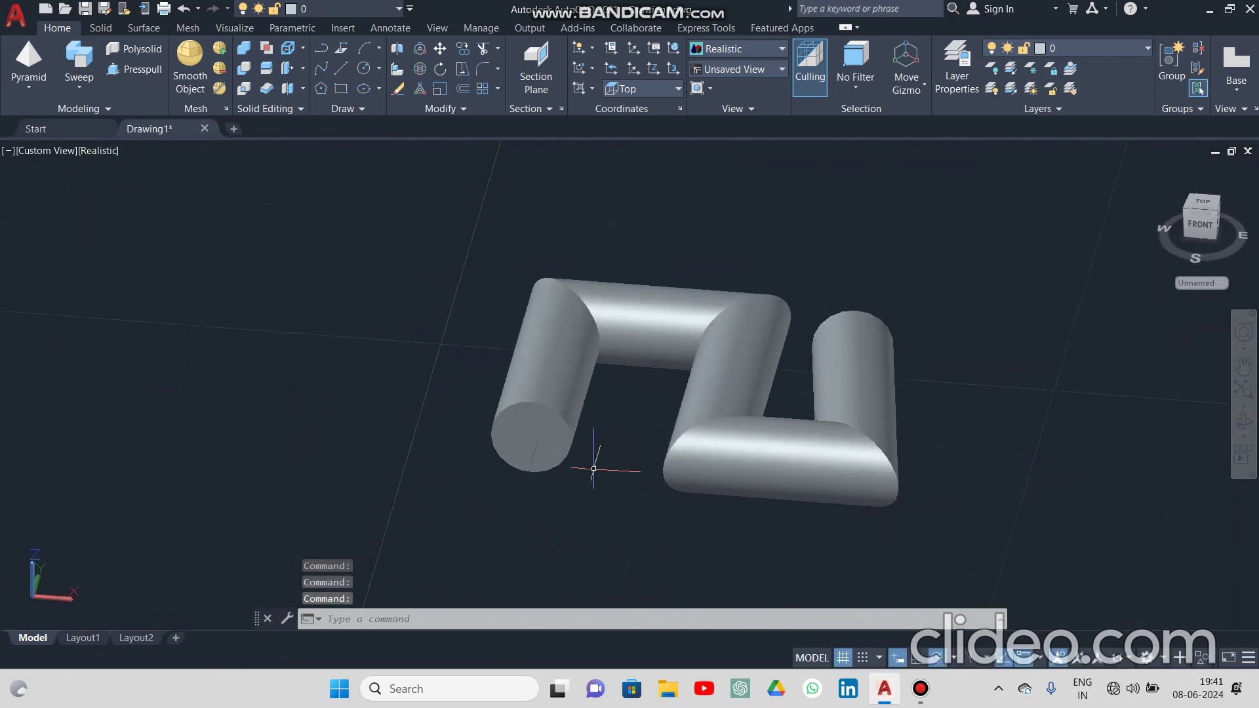